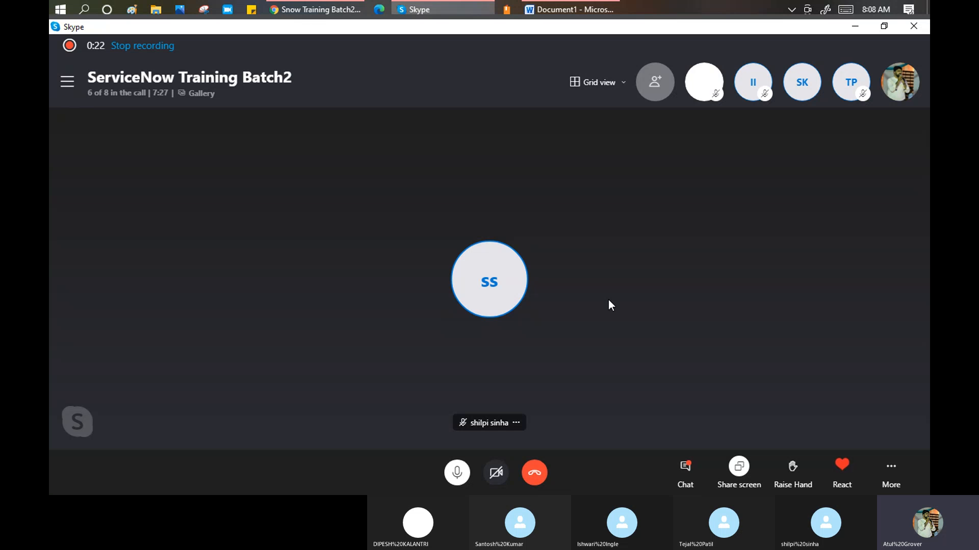
Switch to the ServiceNow browser window and filter the navigator by "incident".
left_click(311, 6)
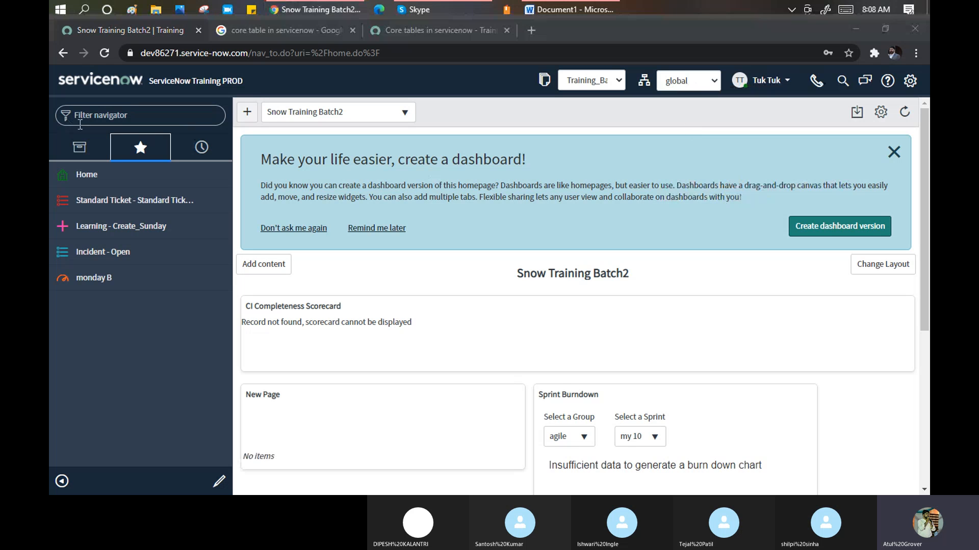
left_click(130, 117)
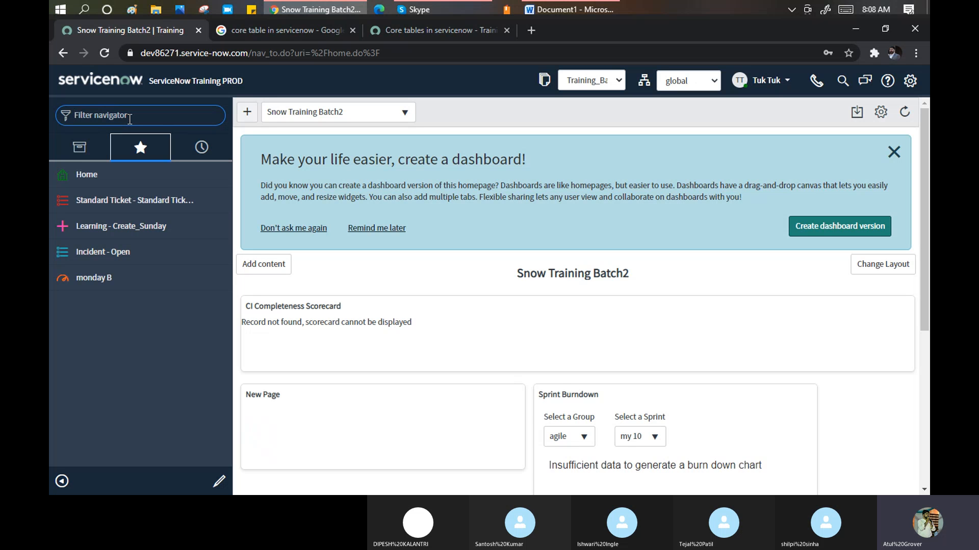
type("inciden")
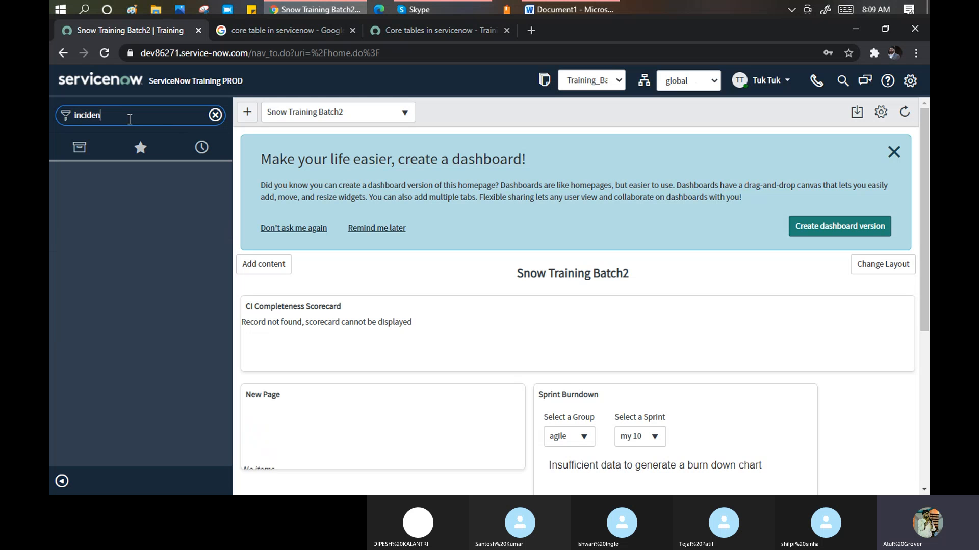
type("t")
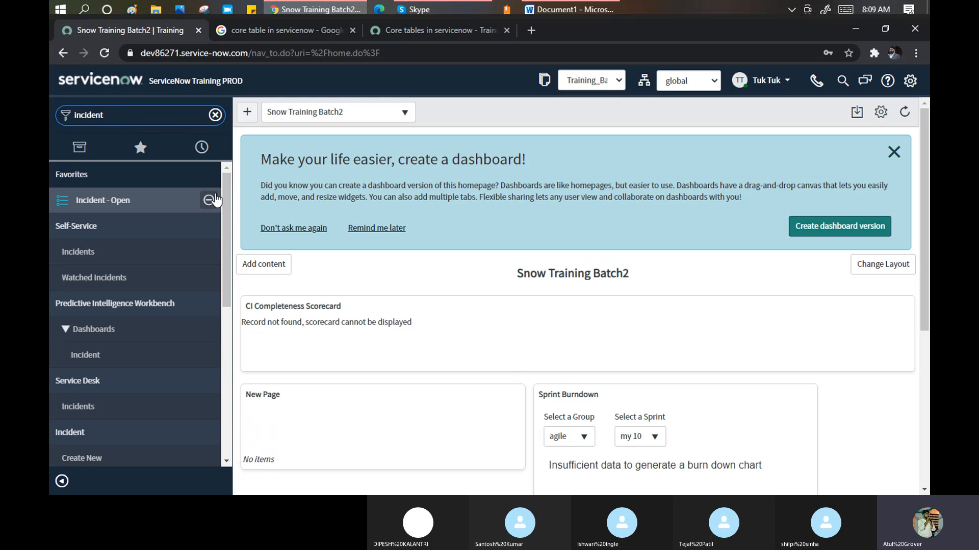
Open a blank form for a new record from the Incident application's Create New module.
left_click_drag(227, 182, 232, 285)
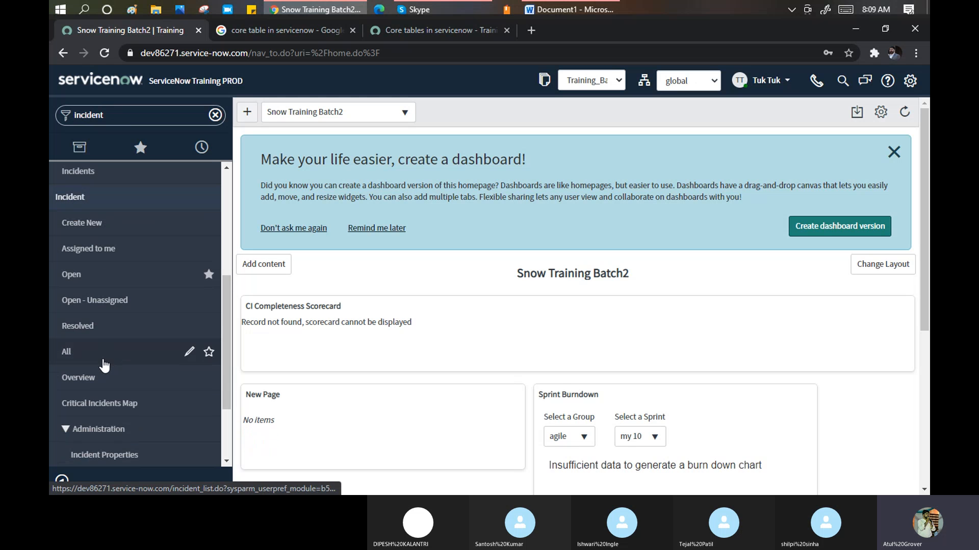
left_click(77, 225)
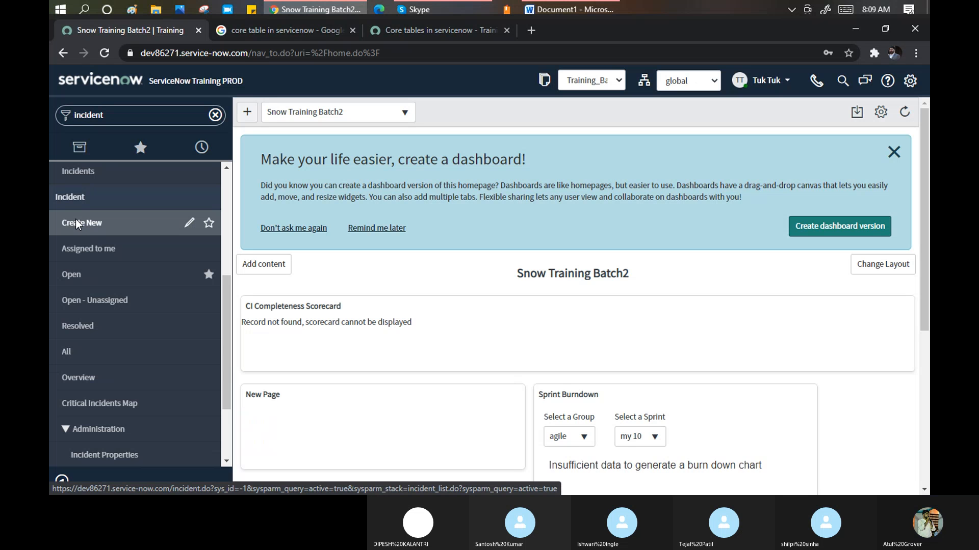
left_click(77, 223)
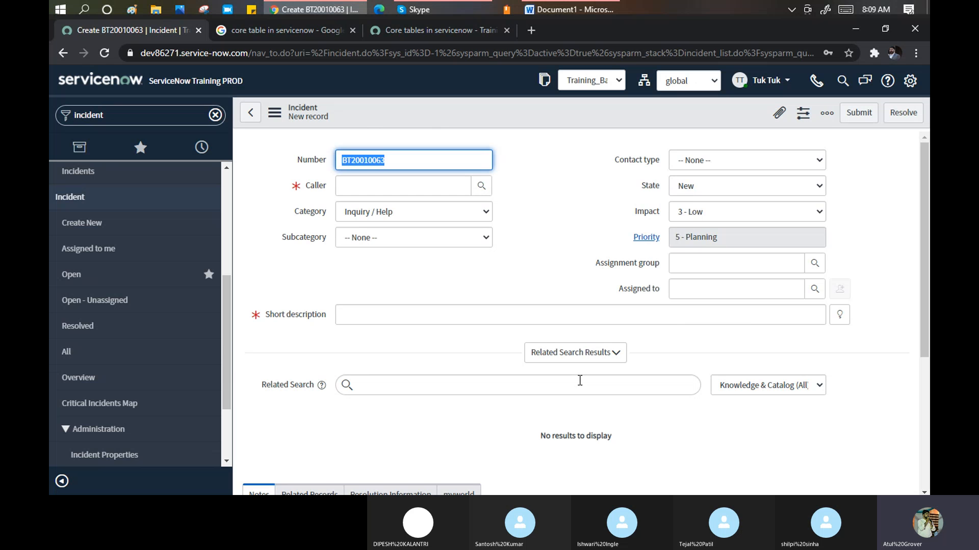
Personalize the incident form to show the Configuration item, Service, Skills and Urgency fields.
left_click(827, 114)
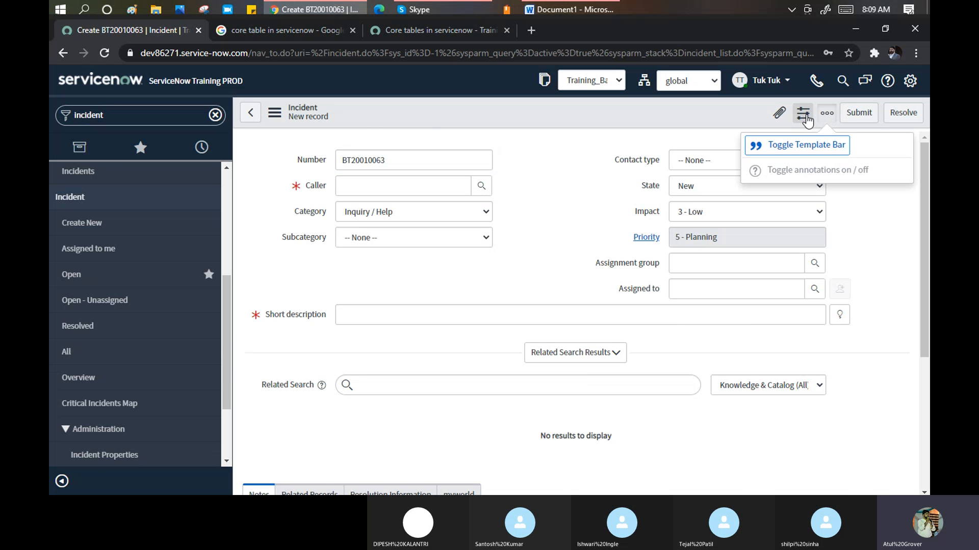
left_click(804, 117)
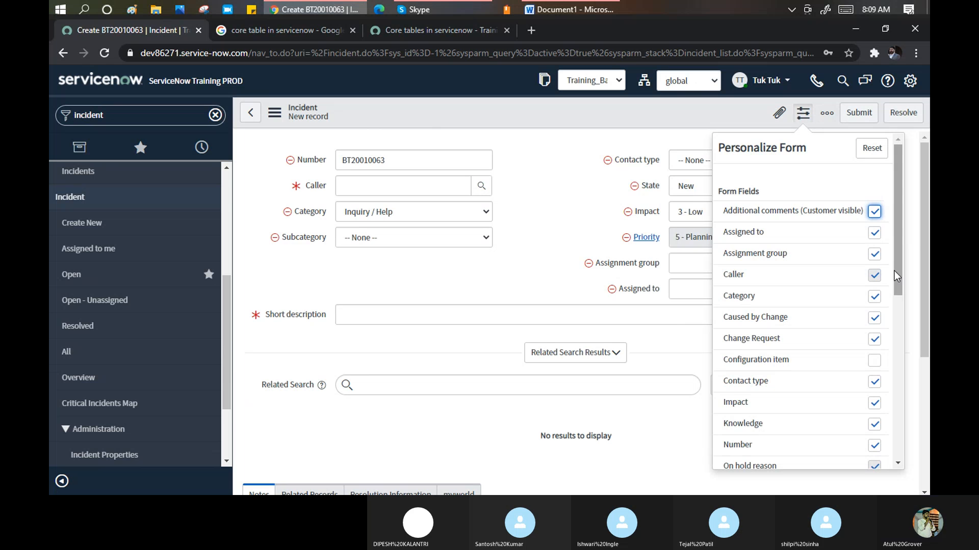
left_click(874, 360)
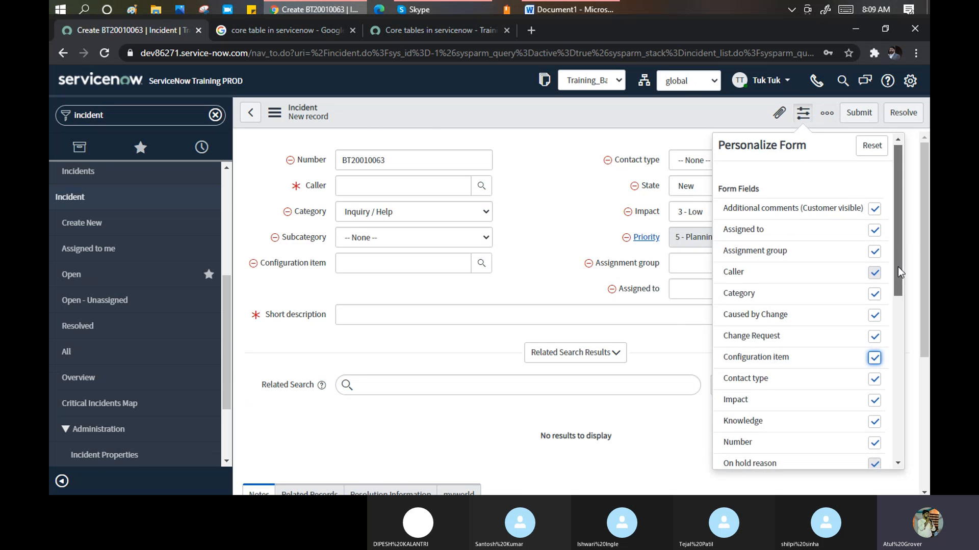
left_click_drag(898, 267, 894, 389)
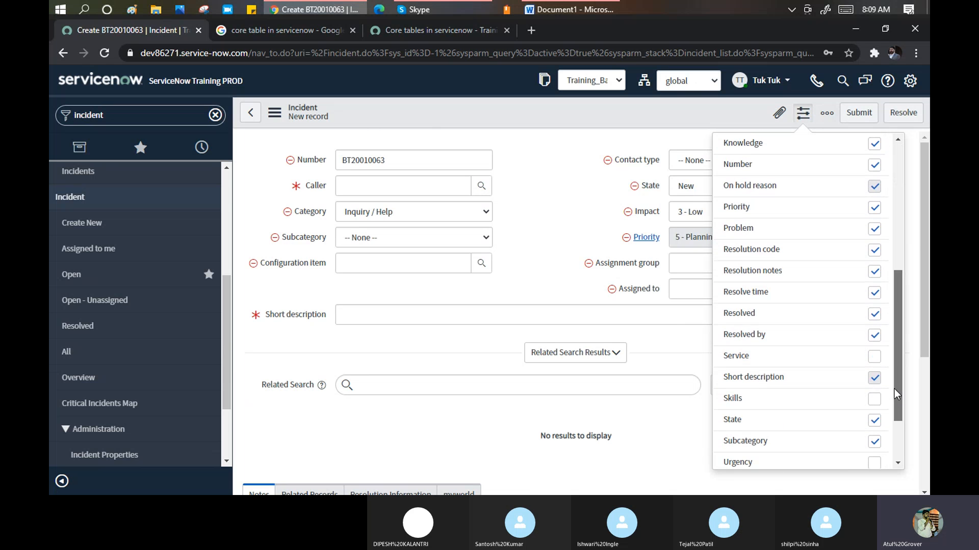
left_click(874, 357)
left_click(875, 399)
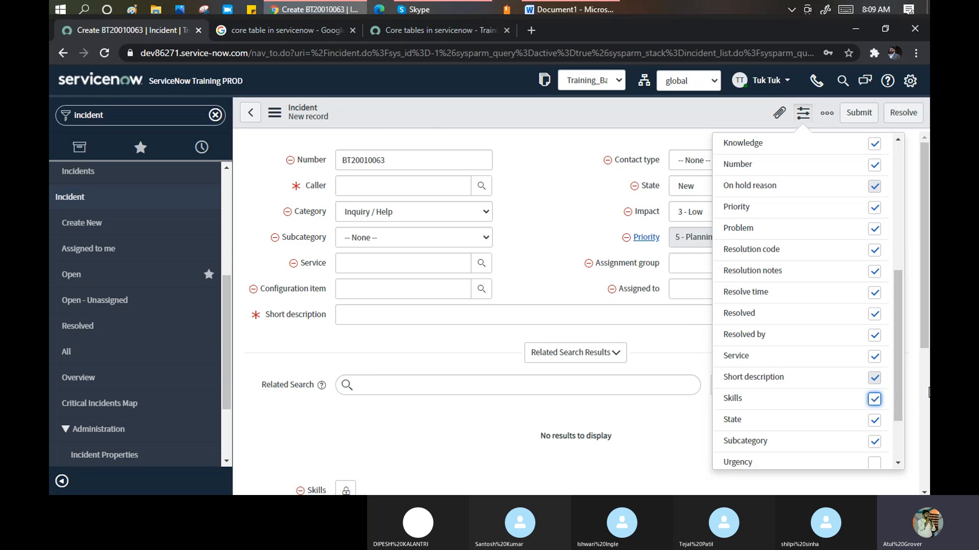
left_click_drag(898, 384, 897, 421)
left_click(874, 403)
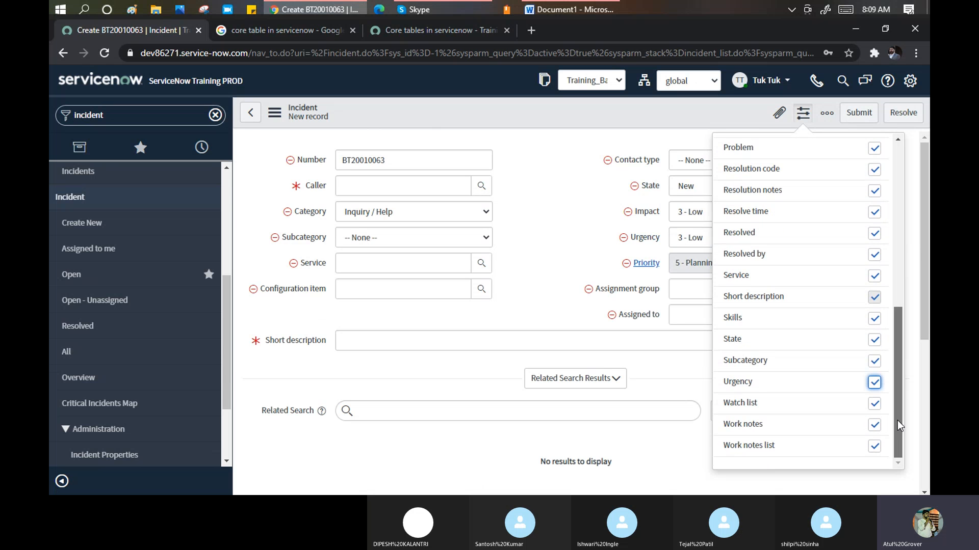
left_click(603, 111)
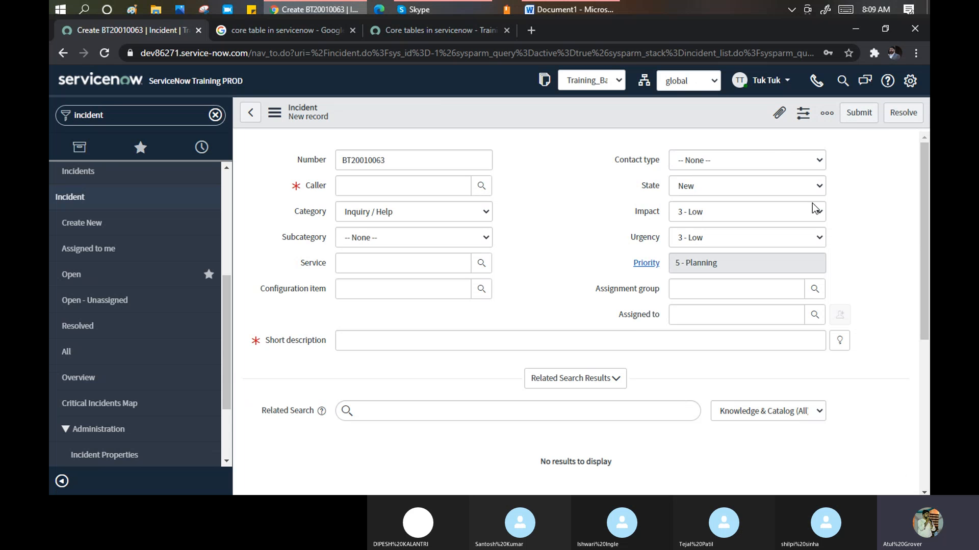
Review the All, Create New, Assigned to me, Open and Open - Unassigned incident modules, including the lists' filter conditions.
left_click(72, 352)
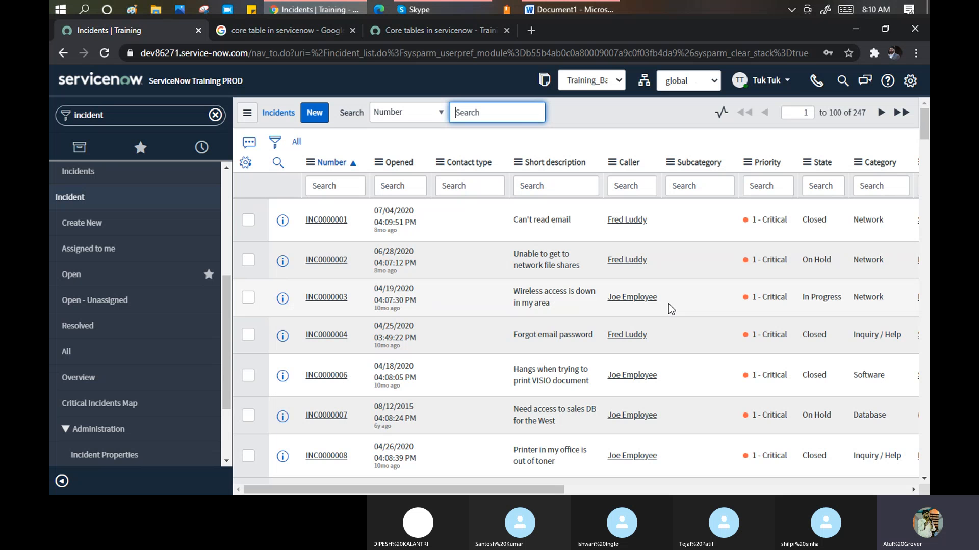
left_click(77, 223)
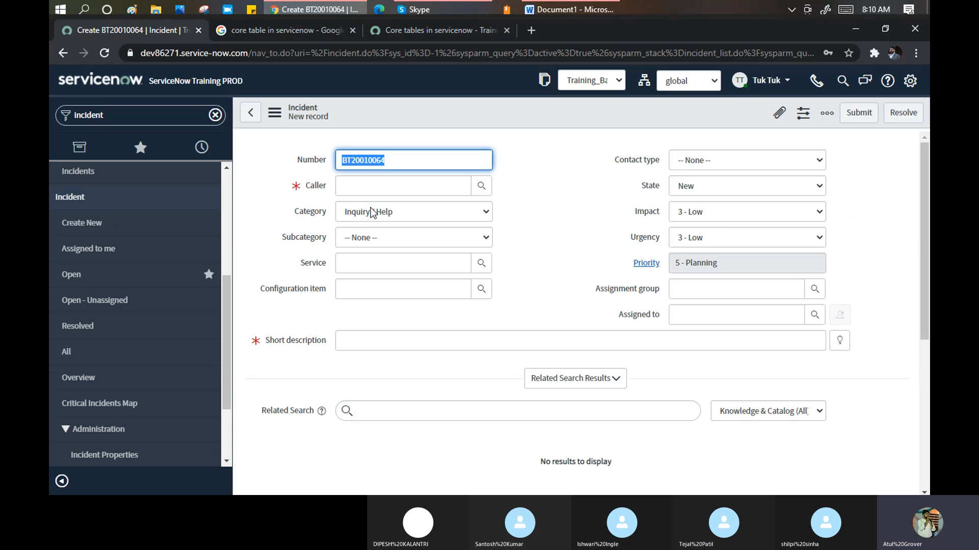
left_click(73, 252)
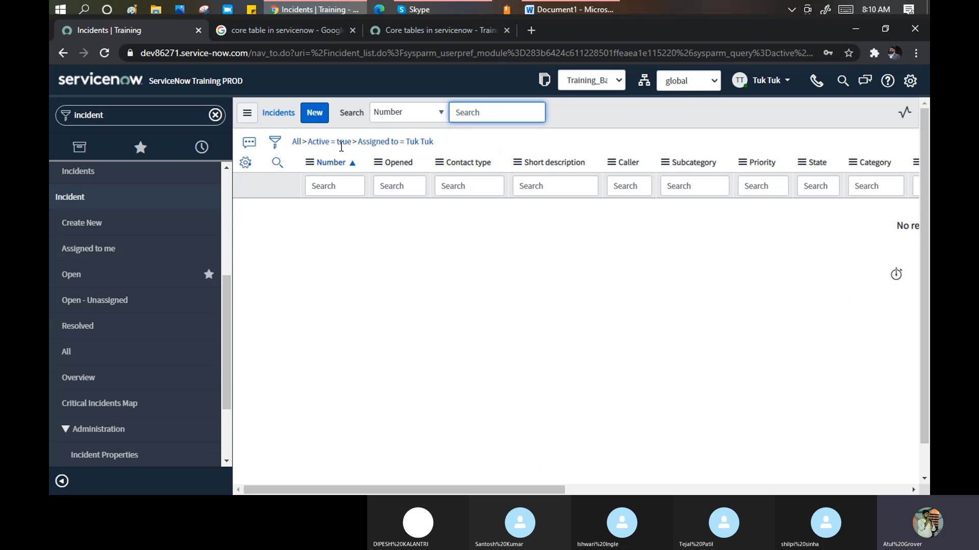
left_click_drag(342, 146, 302, 144)
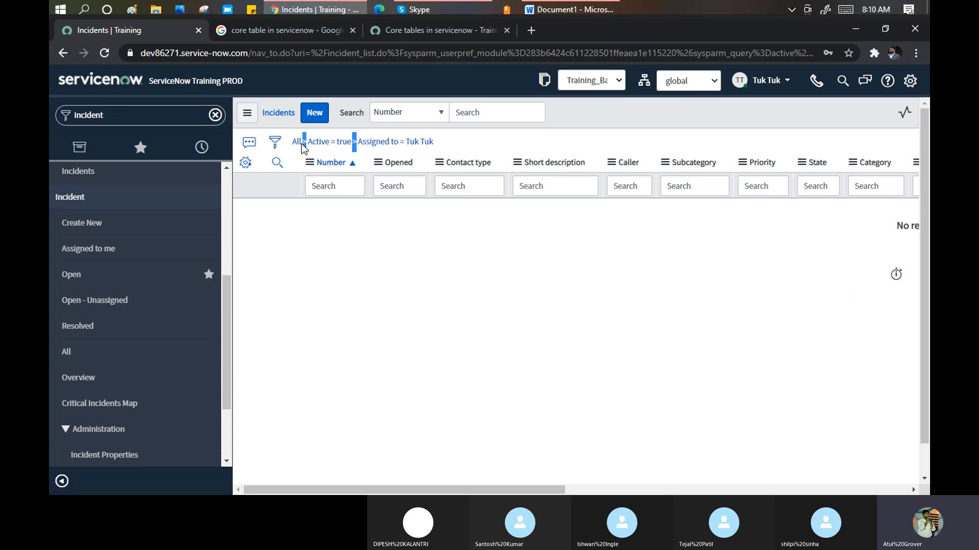
left_click(76, 273)
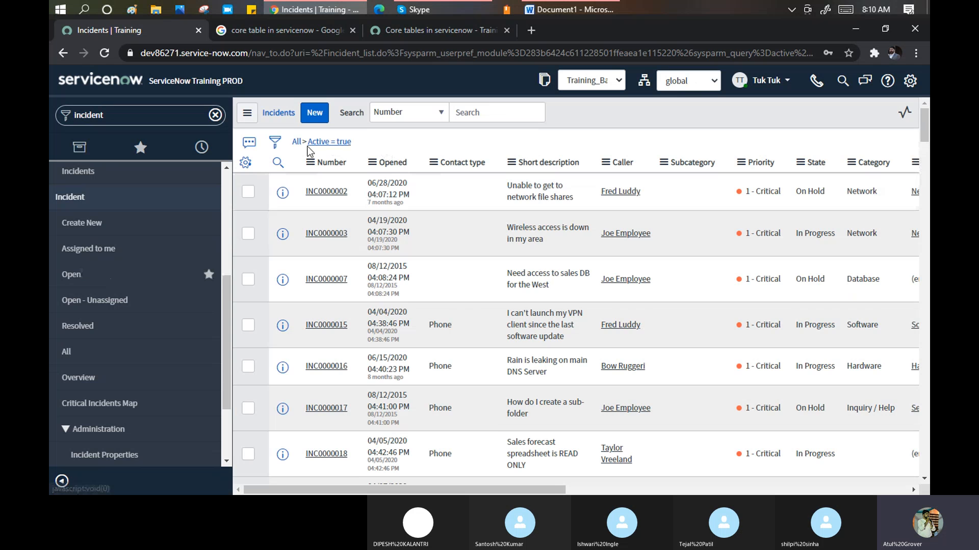
left_click_drag(308, 147, 287, 146)
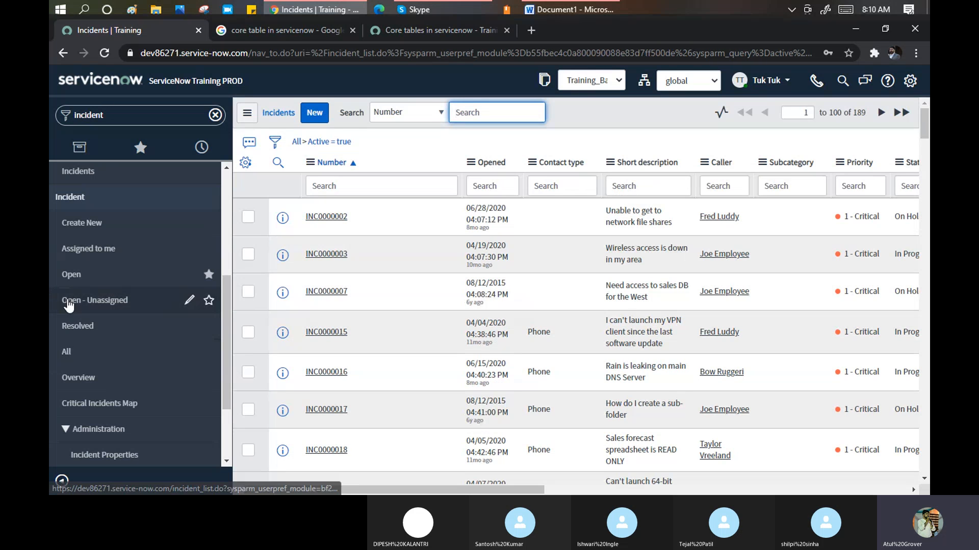
left_click(97, 301)
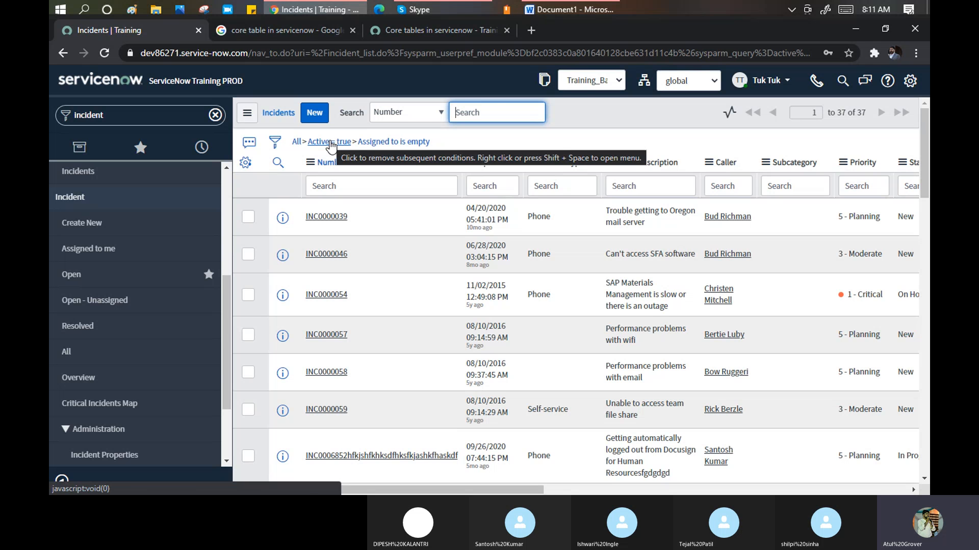
Return to a blank new incident form and enter "incident" as the navigator filter again.
left_click(98, 224)
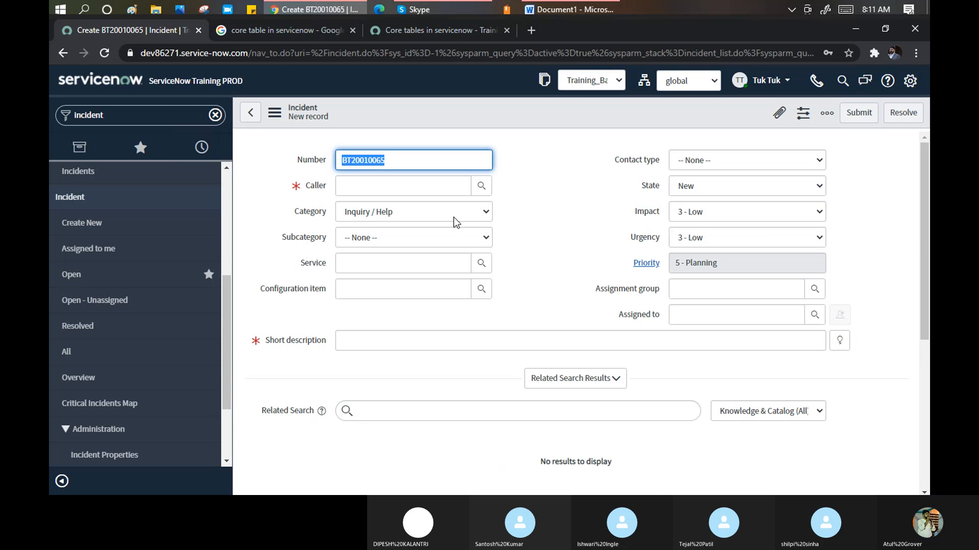
left_click(170, 114)
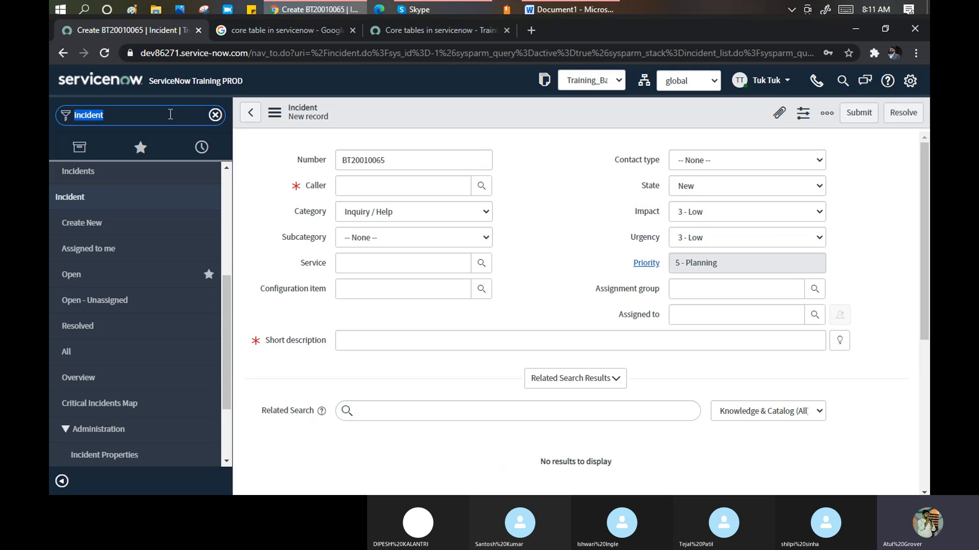
type("incident")
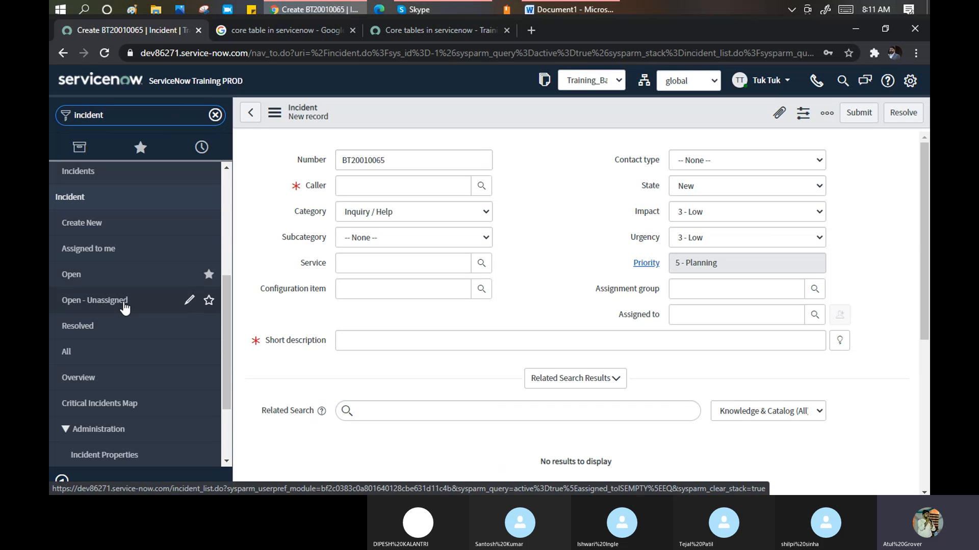
Open the new change request form at dev86271.service-now.com/change_request.do in a new browser tab.
left_click(533, 31)
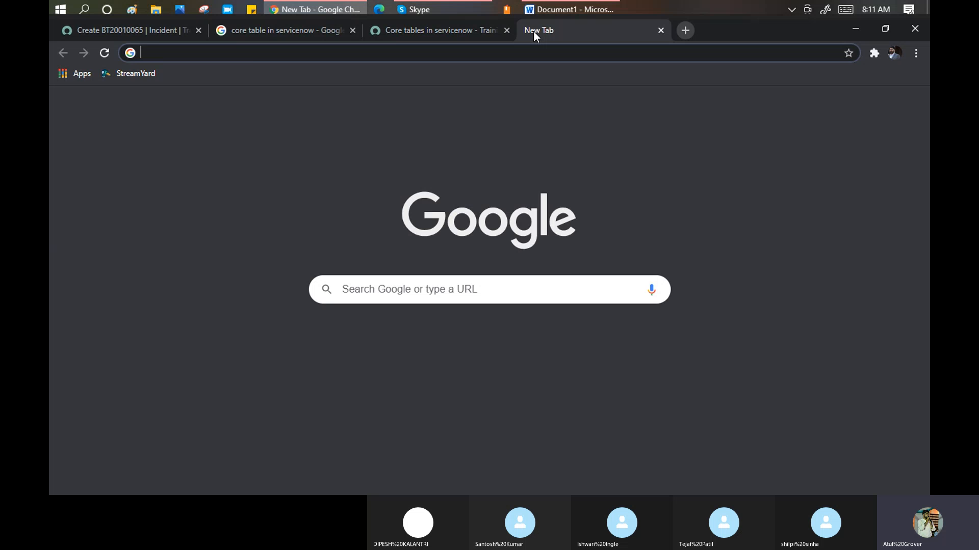
type("dev")
key("Right")
type("/c")
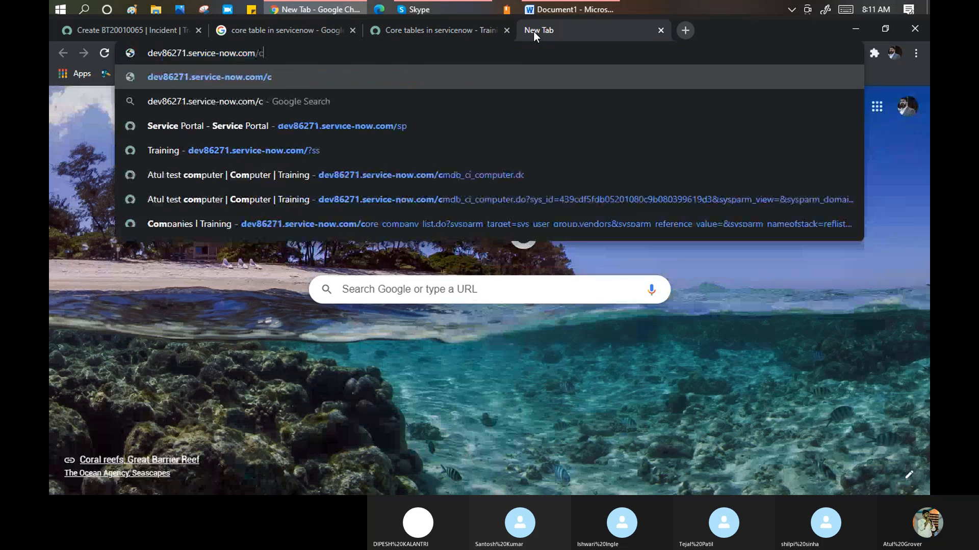
type("hange_re")
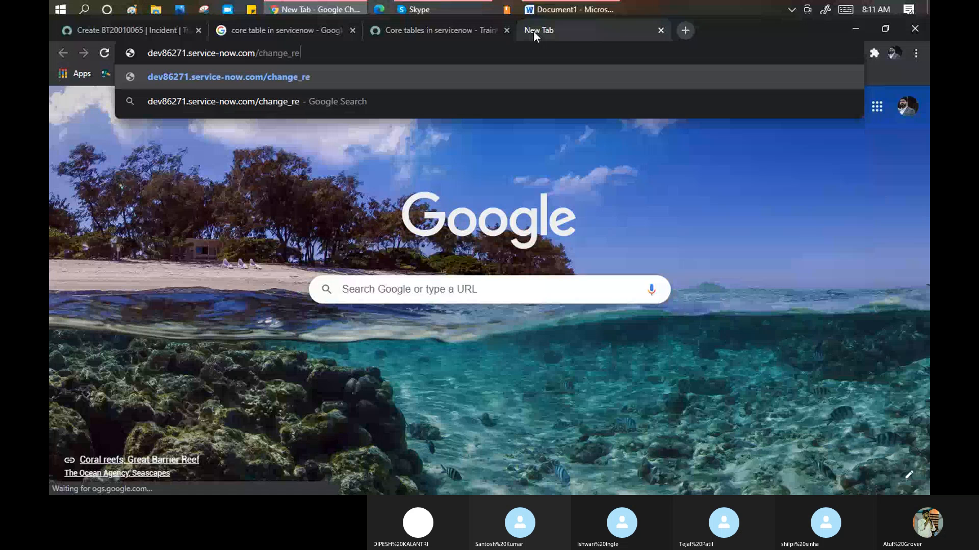
type("quest")
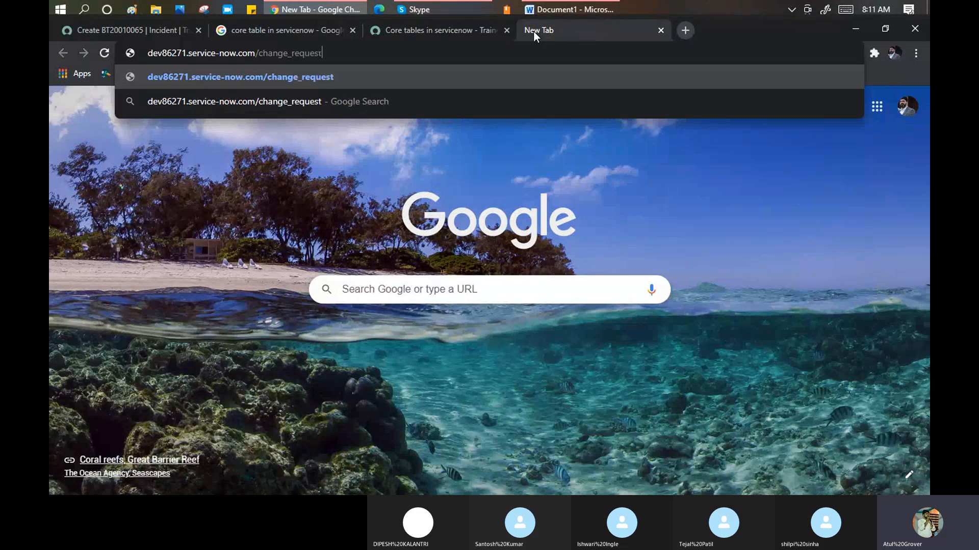
type(".do")
key("Return")
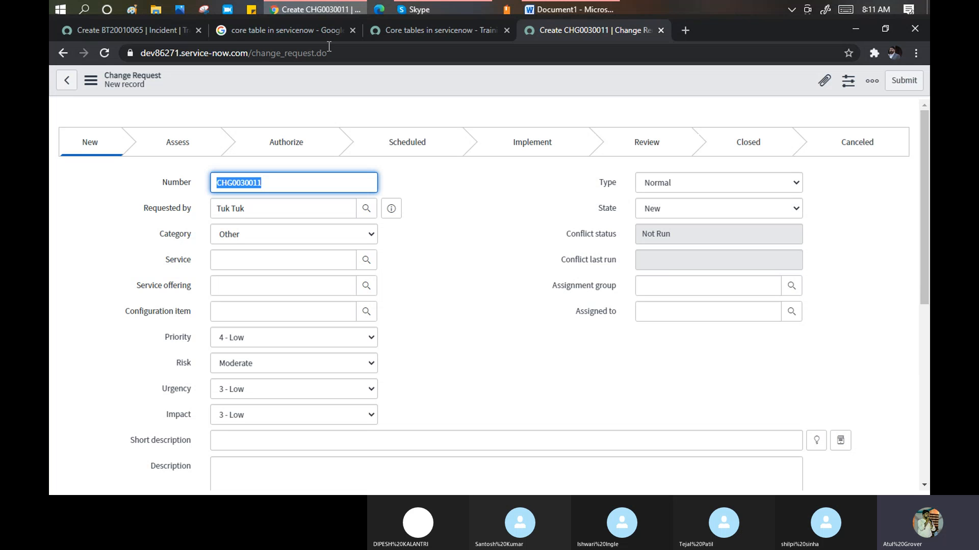
Replace the table name in the address with cmn_location.do and load the new location form.
left_click(346, 53)
key("End")
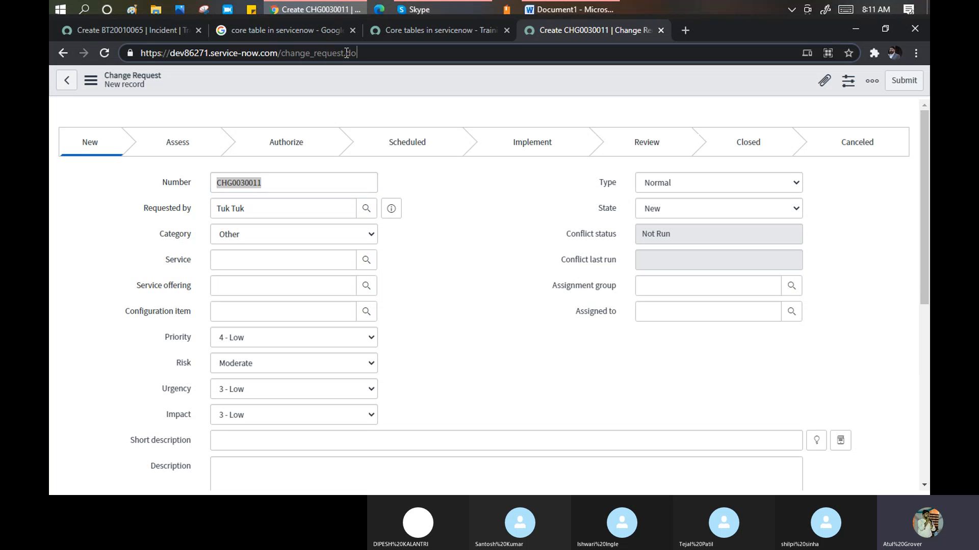
key("BackSpace")
key("BackSpace")
key("BackSpace")
key("BackSpace")
key("BackSpace")
key("BackSpace")
key("BackSpace")
key("BackSpace")
key("BackSpace")
key("BackSpace")
key("BackSpace")
key("BackSpace")
key("BackSpace")
key("BackSpace")
key("BackSpace")
key("BackSpace")
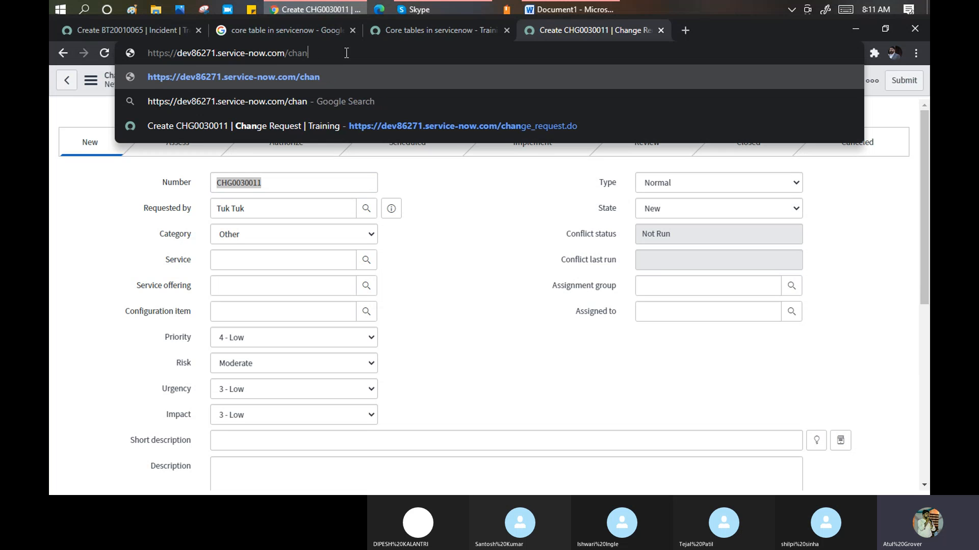
type("mn_location")
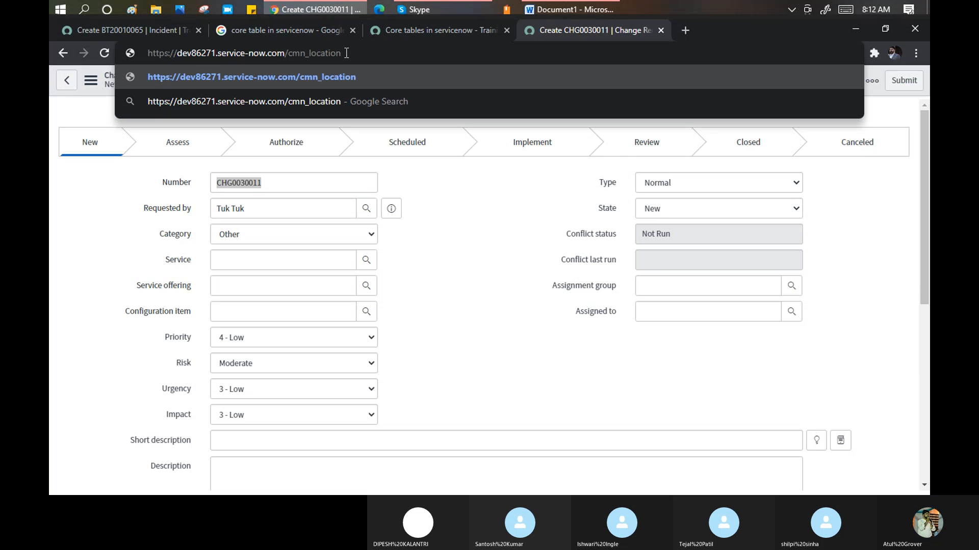
type(".do")
key("Return")
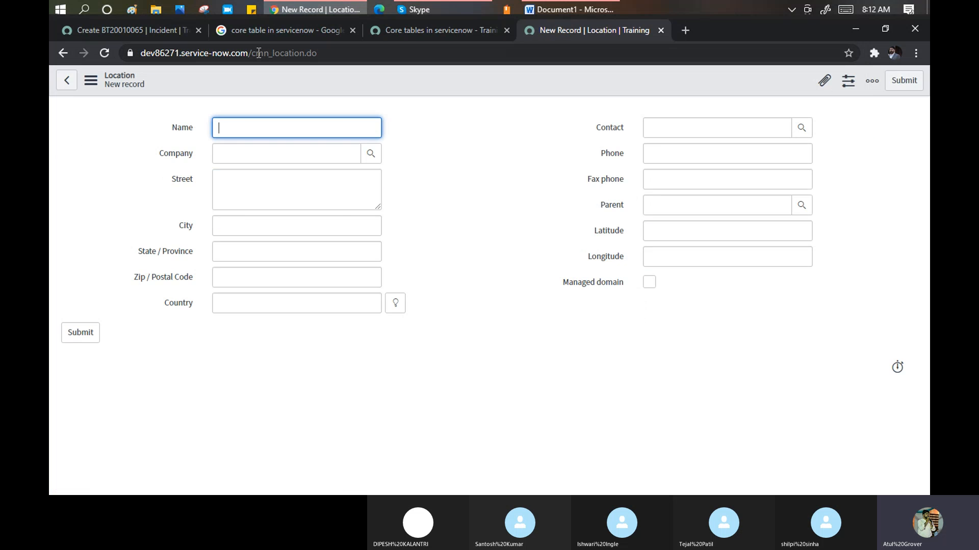
Replace the table name in the address with sys_user.do and load the new user form.
left_click_drag(253, 52, 305, 55)
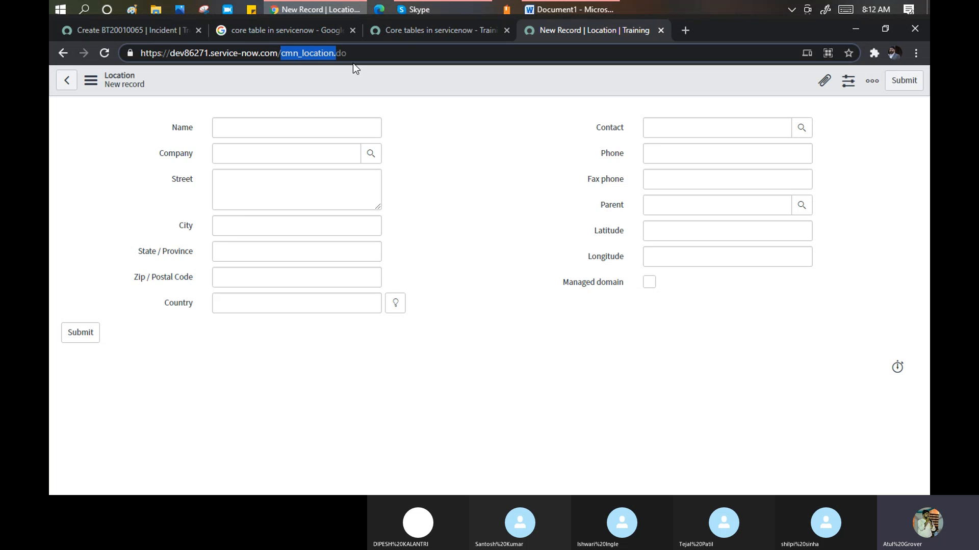
type("sys_user")
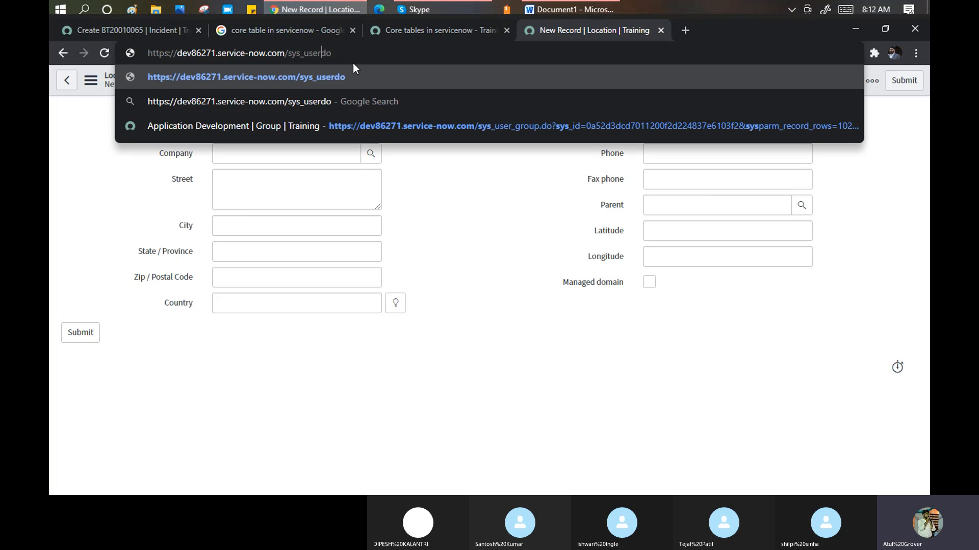
key("Return")
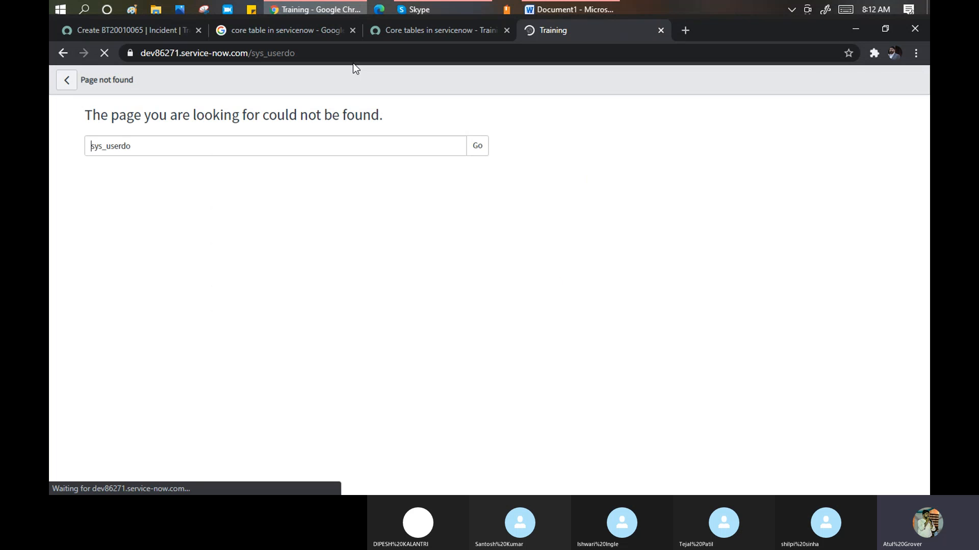
left_click(356, 57)
left_click(356, 57)
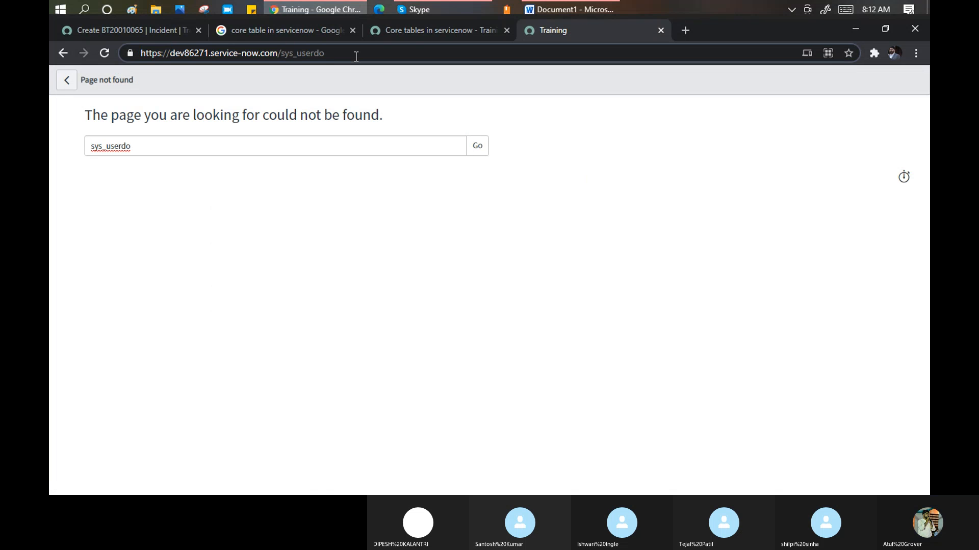
type(".")
key("Return")
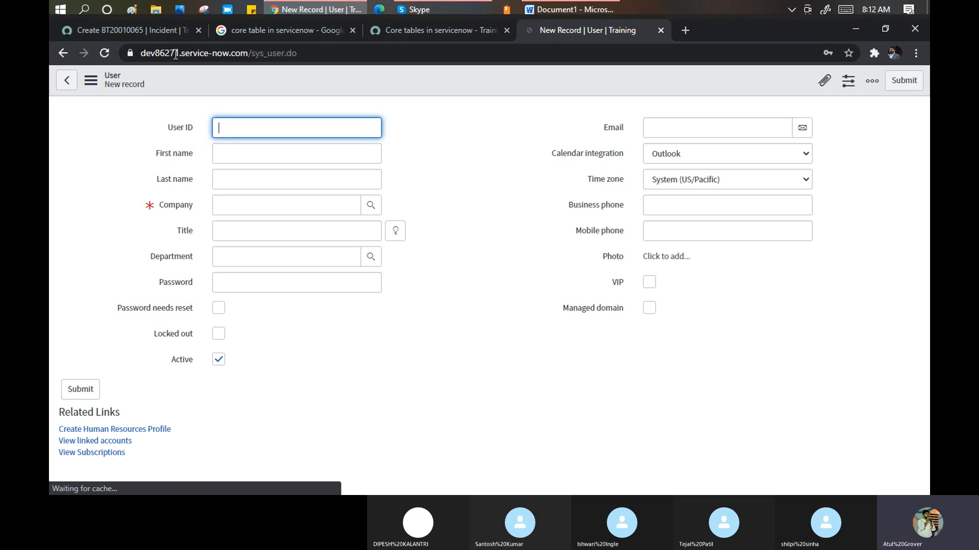
Open the configuration record of the incident Create New module and review its title, application menu and order.
left_click(151, 30)
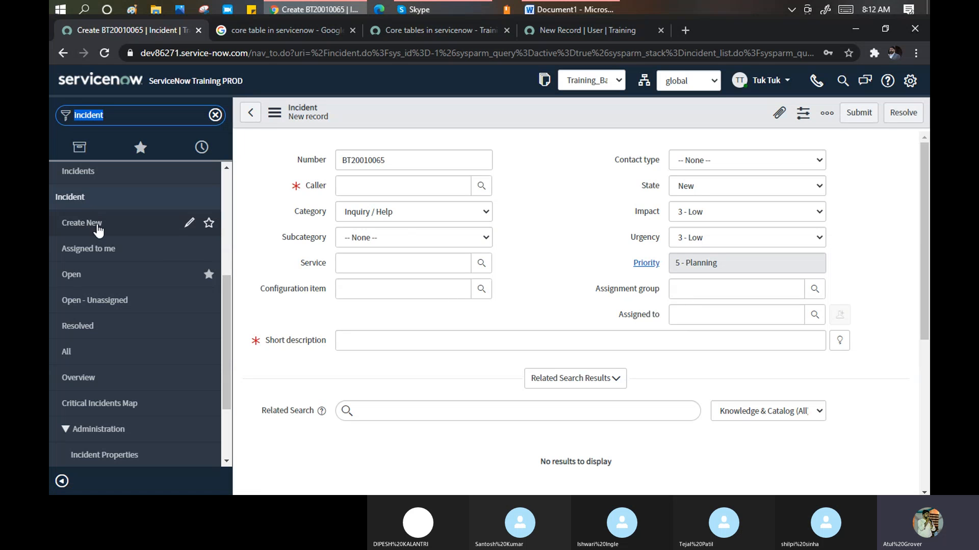
left_click(190, 224)
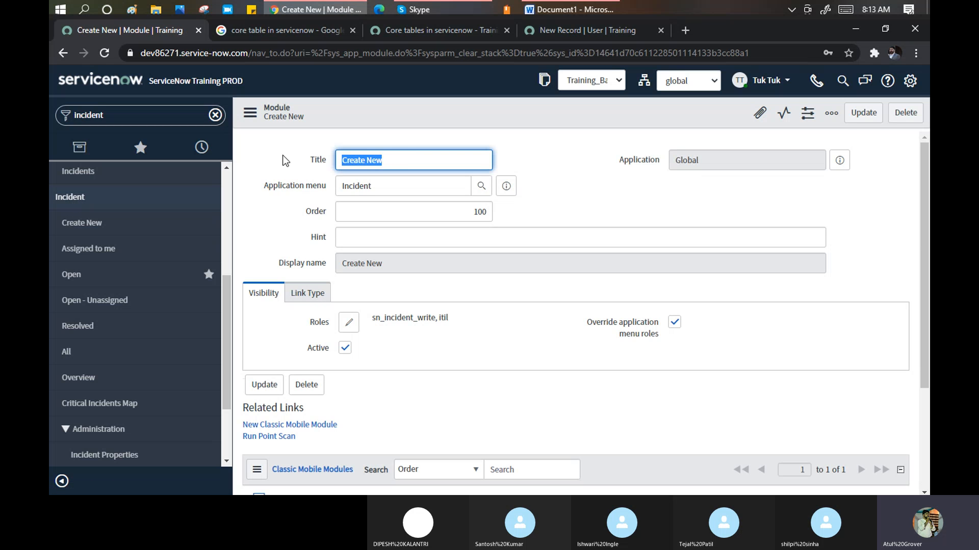
left_click(412, 162)
left_click_drag(330, 186, 263, 193)
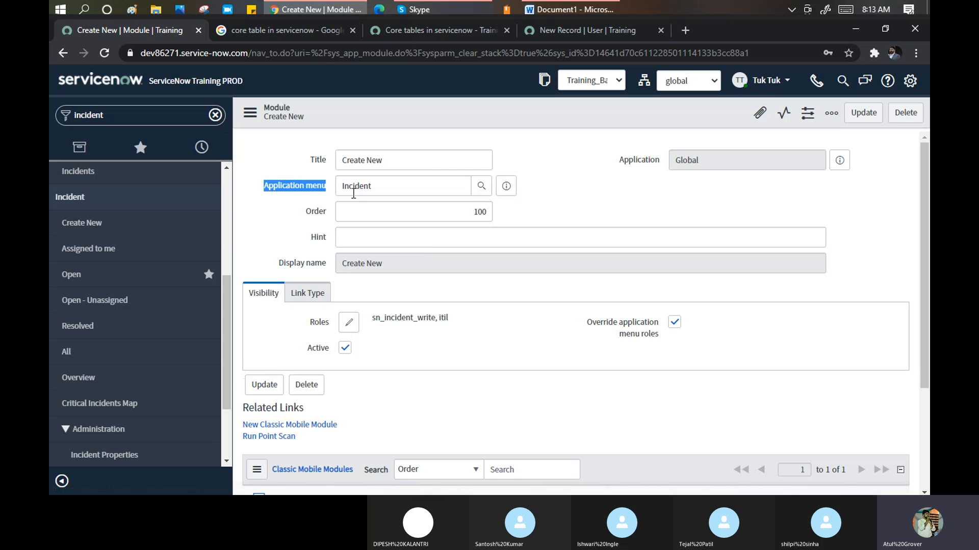
left_click(378, 186)
left_click(329, 184)
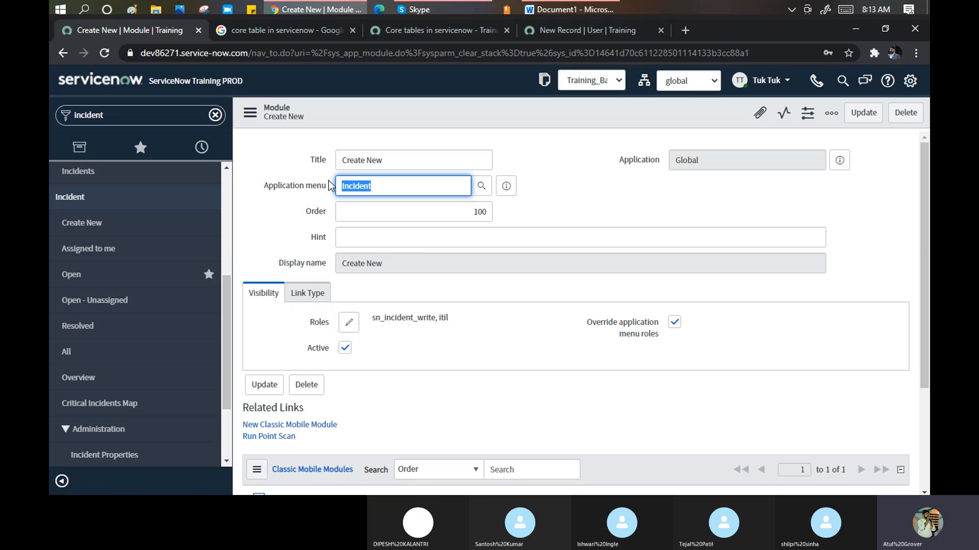
left_click(391, 187)
left_click_drag(391, 187, 336, 188)
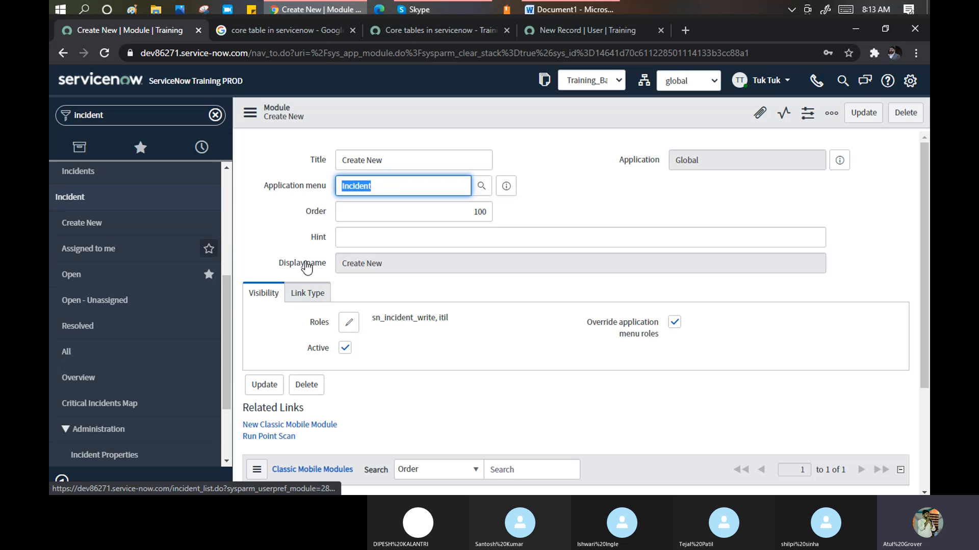
left_click_drag(472, 213, 488, 213)
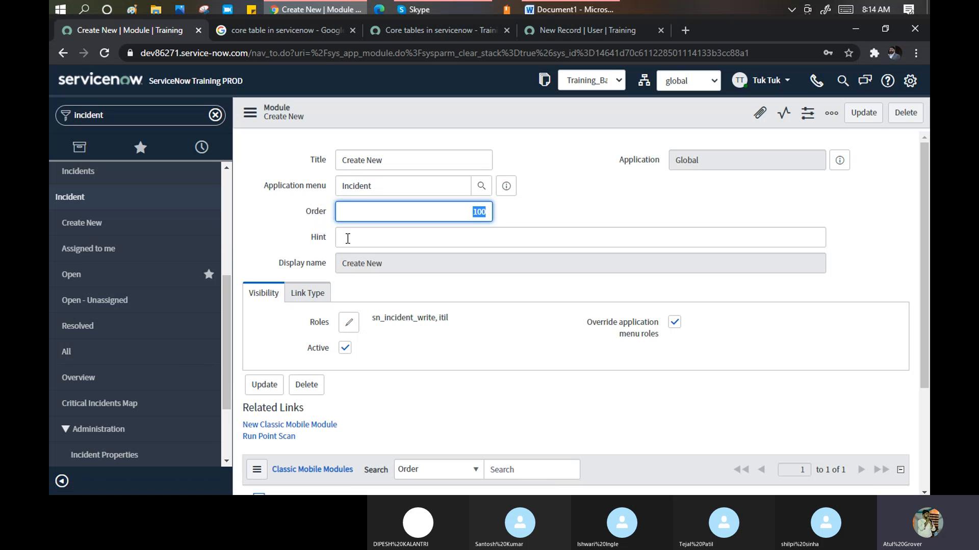
Enter "Hello this is my module" as the module's hint.
left_click(381, 243)
type("Hello")
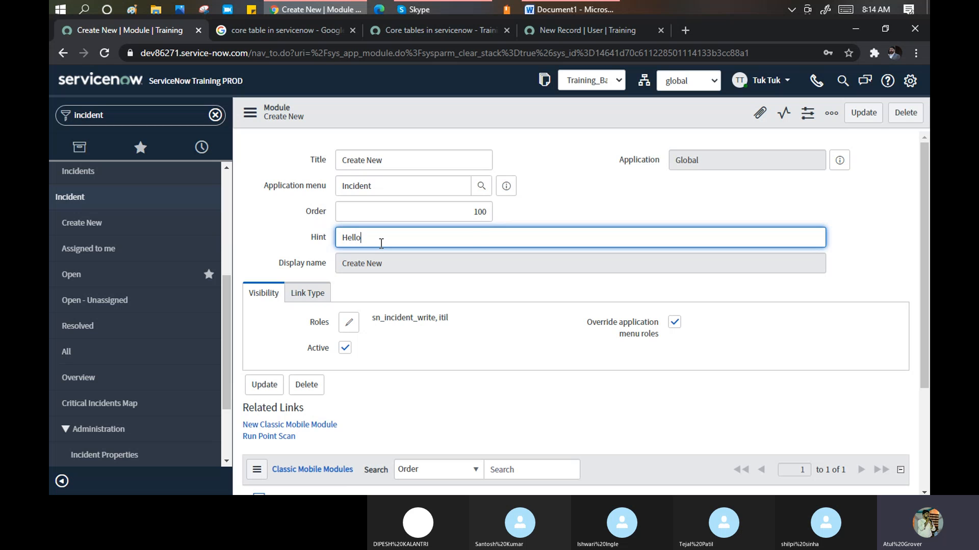
type(" this is m")
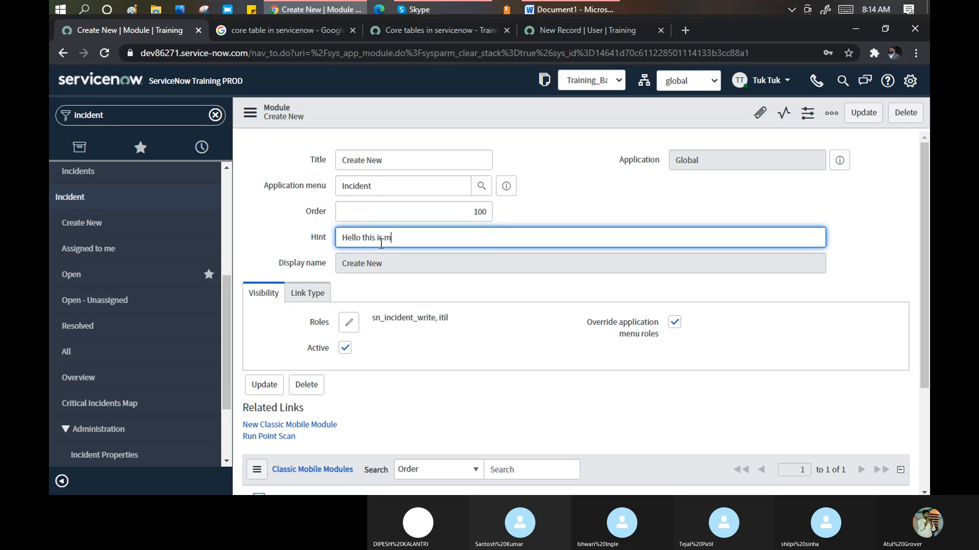
type("y mo")
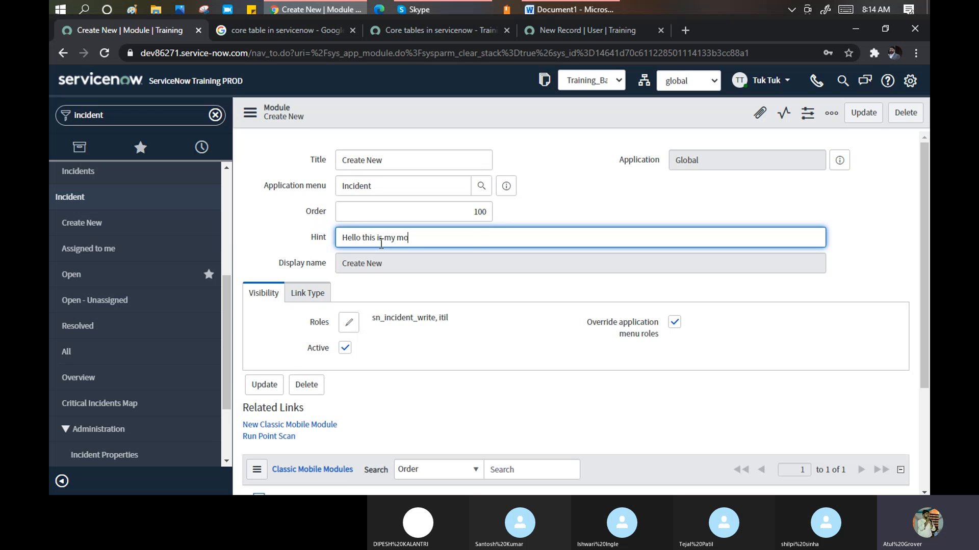
type("dule")
Examine the module's visibility settings: its assigned roles, the application menu role override and the active flag.
scroll(372, 269, "down", 1)
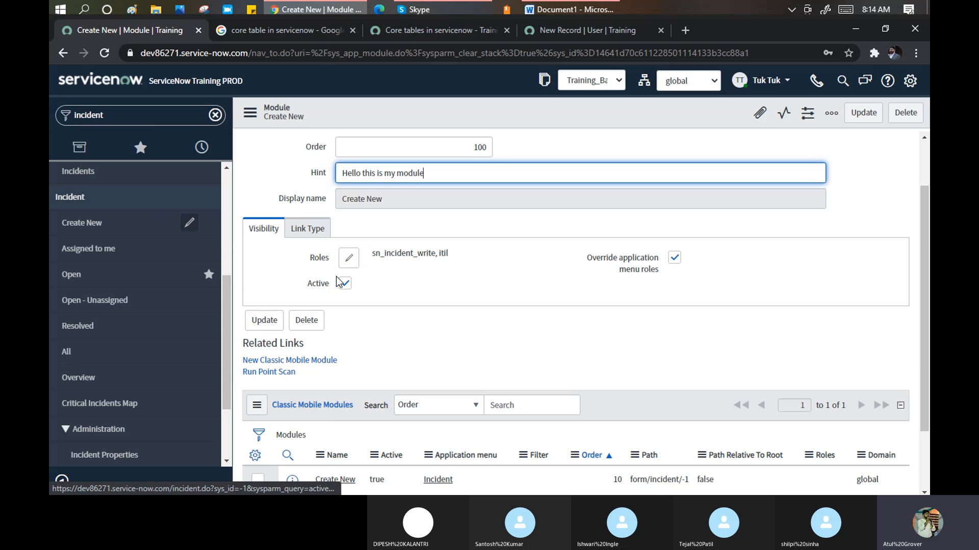
triple_click(444, 253)
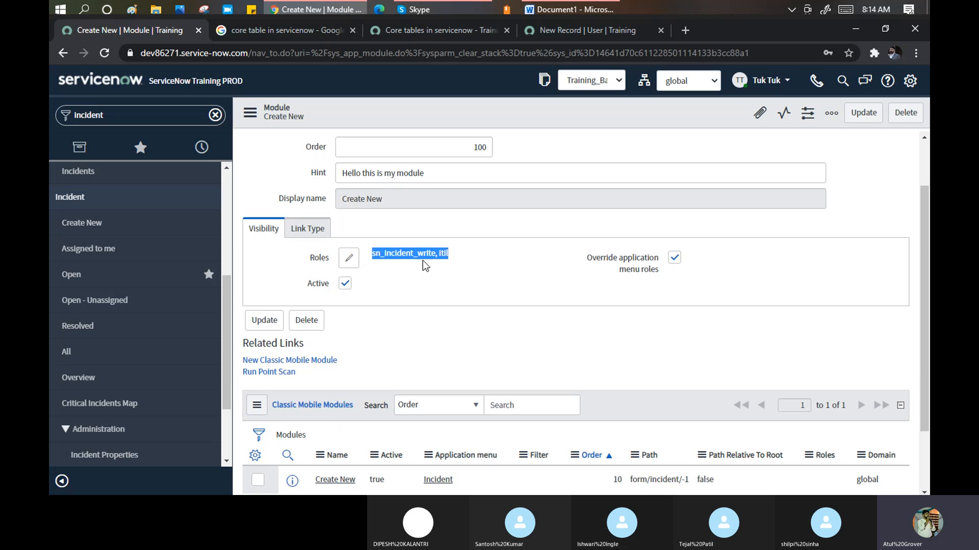
left_click(403, 260)
left_click_drag(374, 253, 436, 253)
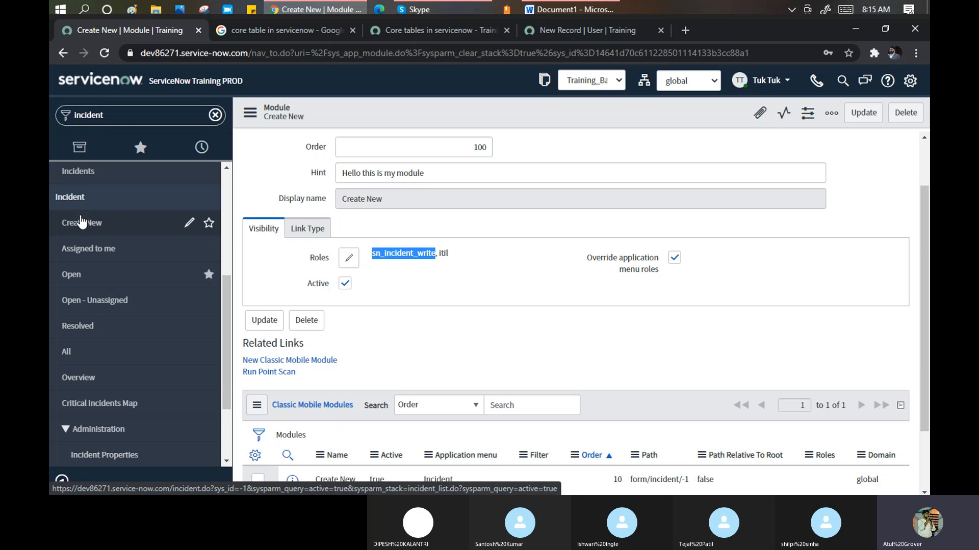
left_click(464, 250)
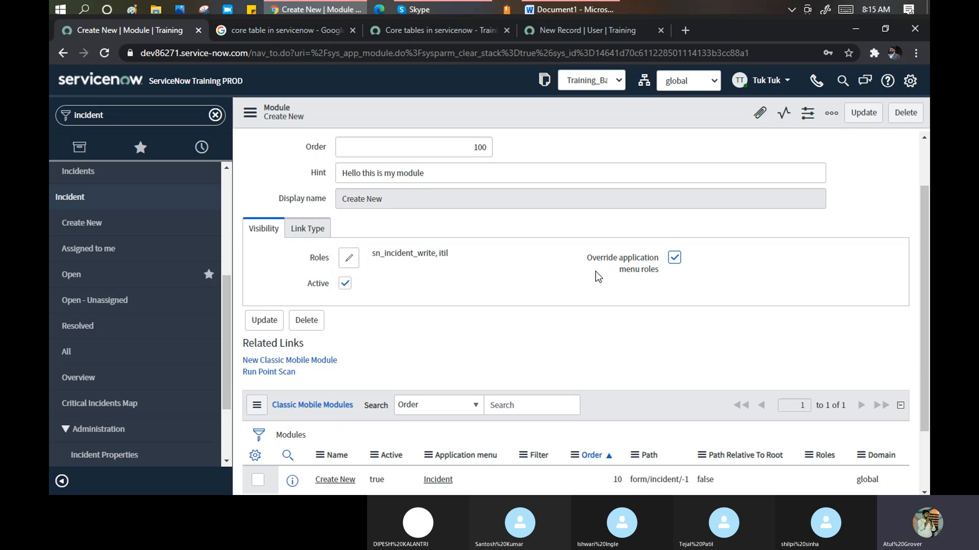
mouse_move(637, 263)
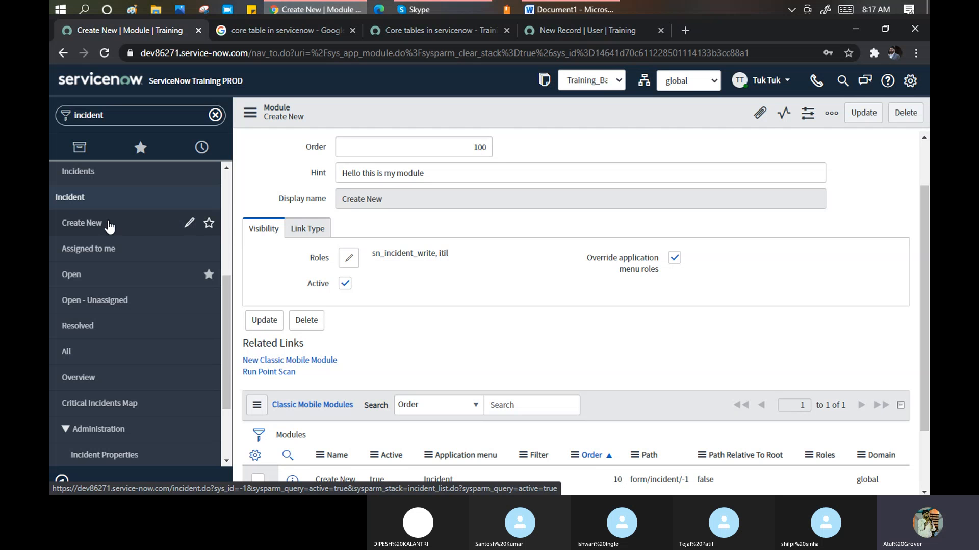
left_click(345, 284)
left_click(345, 285)
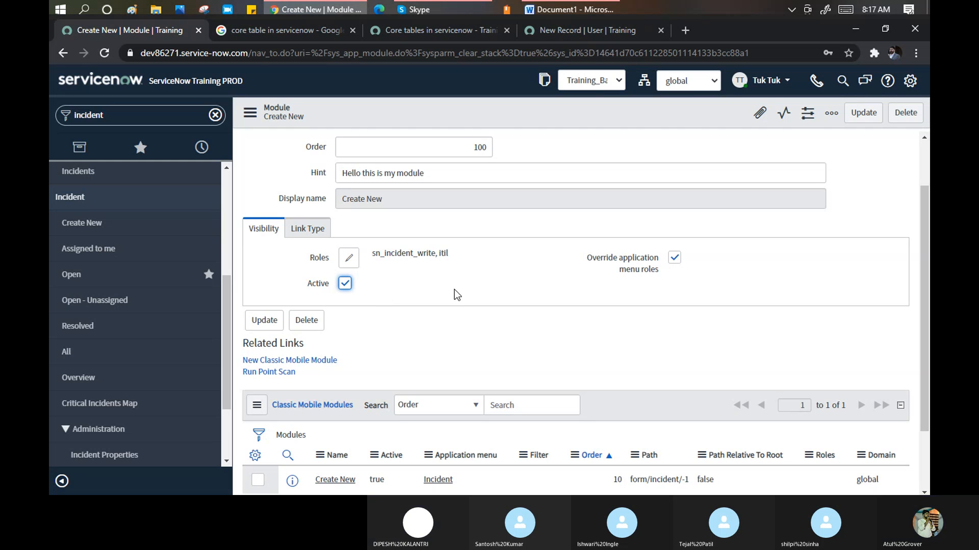
Deactivate the Create New module, save the record and refresh the navigator's incident module list.
scroll(454, 289, "down", 3)
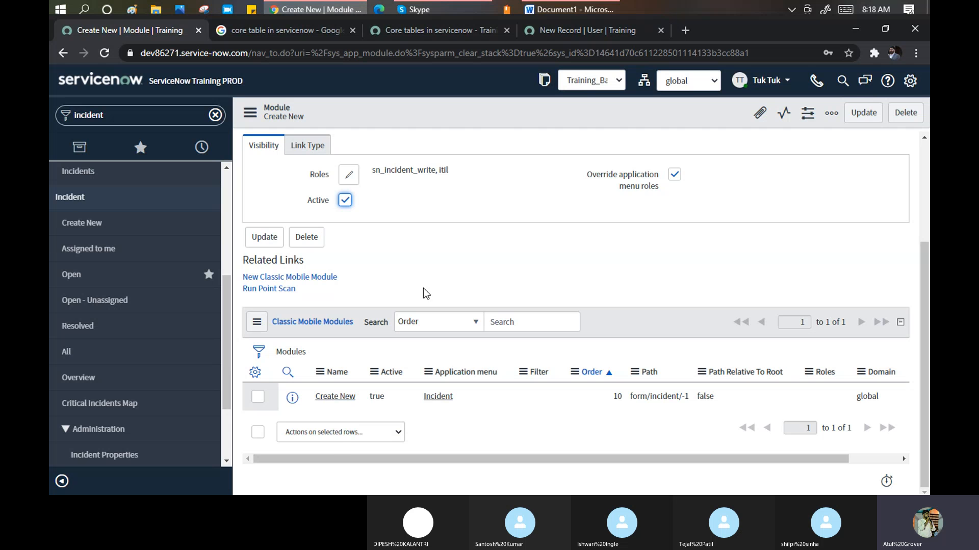
left_click(345, 200)
right_click(389, 119)
left_click(408, 126)
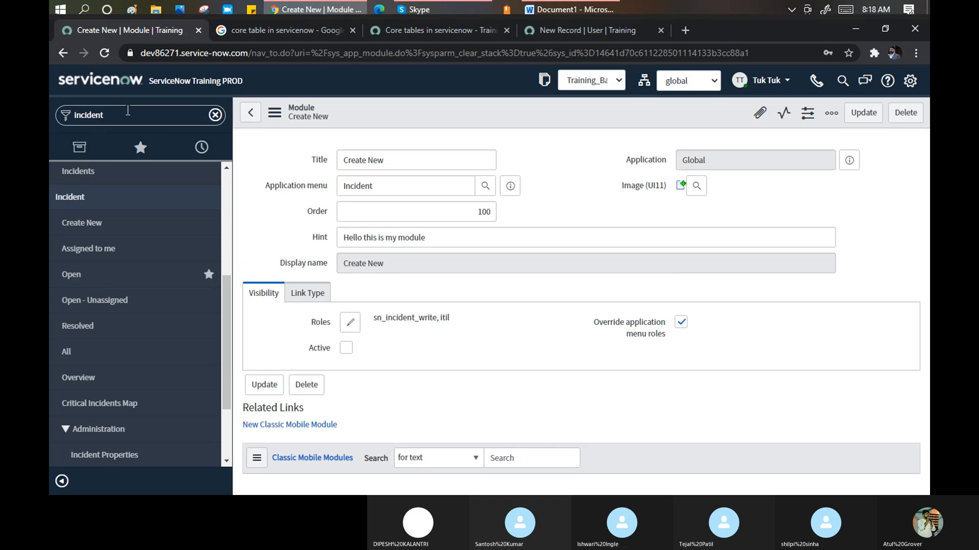
left_click(129, 113)
left_click(128, 113)
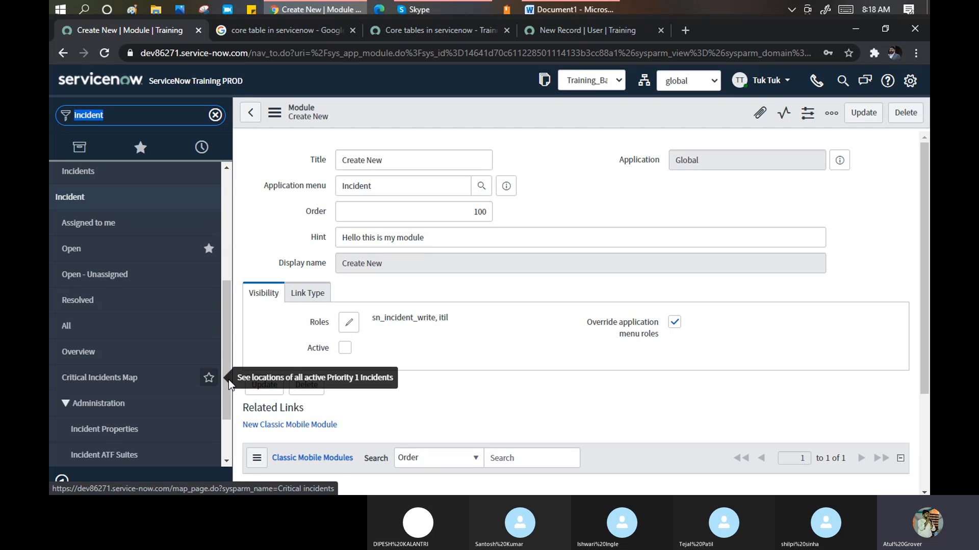
Reactivate the Create New module, save the record and refresh the incident modules in the navigator.
left_click(345, 349)
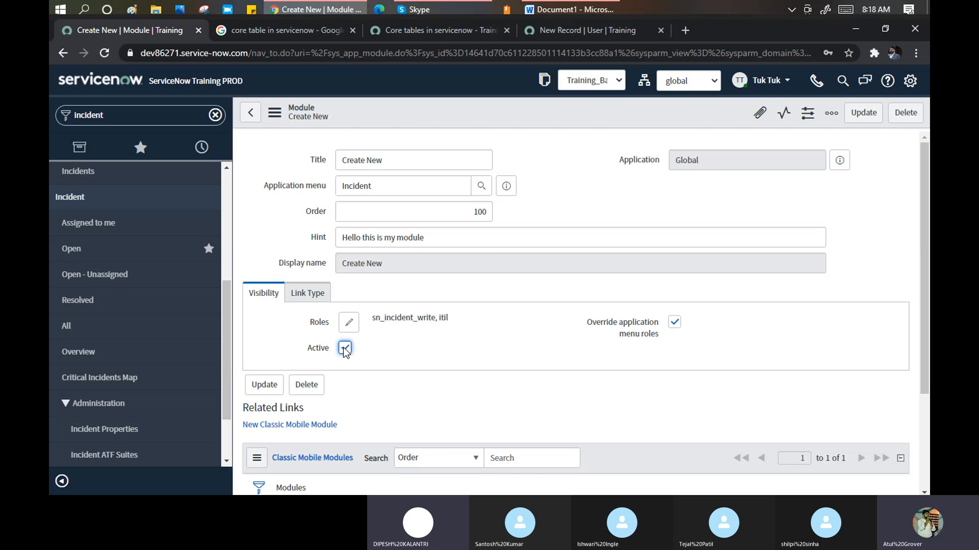
right_click(395, 116)
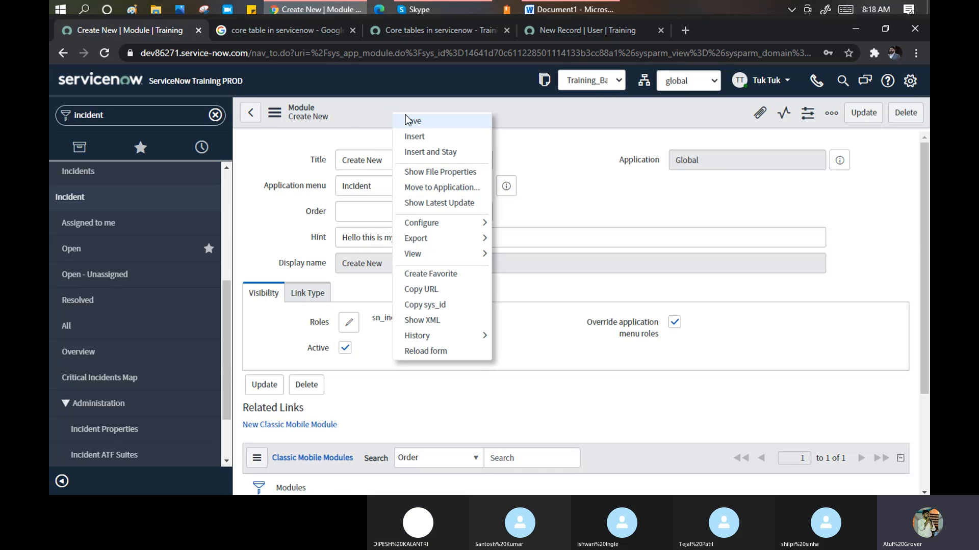
left_click(409, 124)
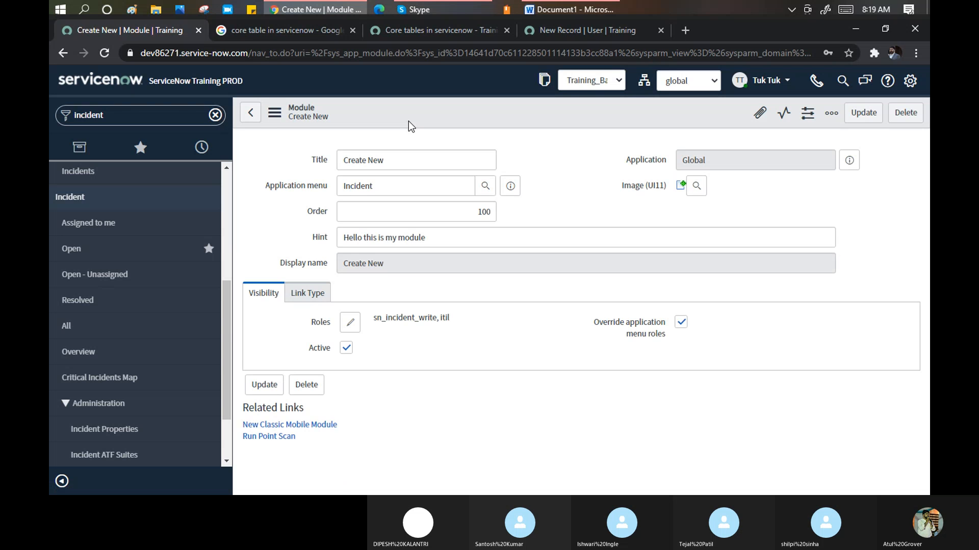
left_click(110, 115)
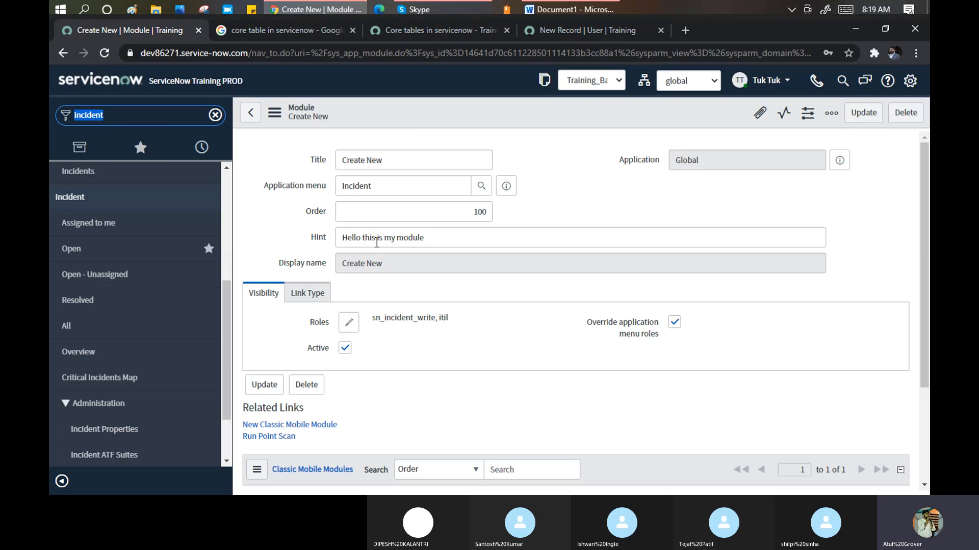
left_click(158, 117)
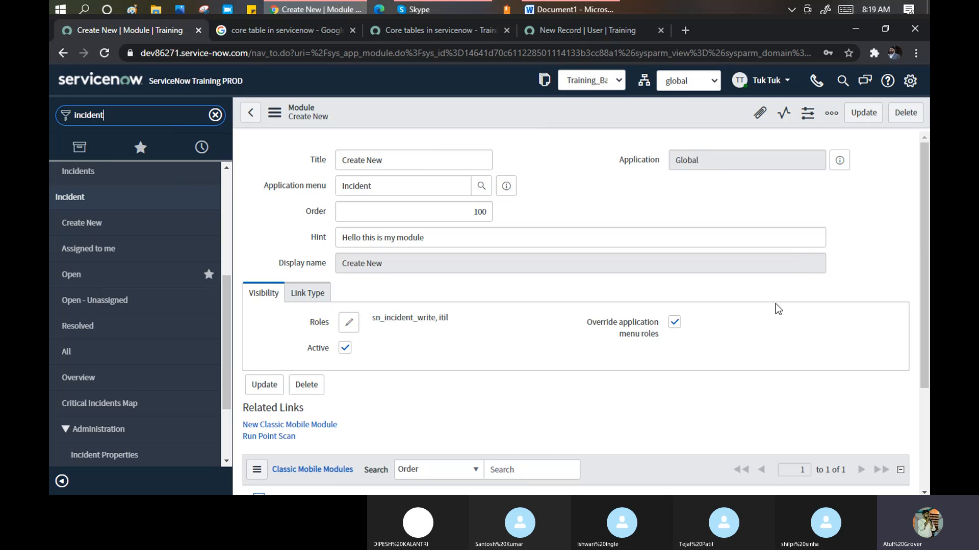
Examine the module's available link types and the URL arguments, including sysparm_query, keeping the link type on URL (from Arguments:).
left_click(313, 294)
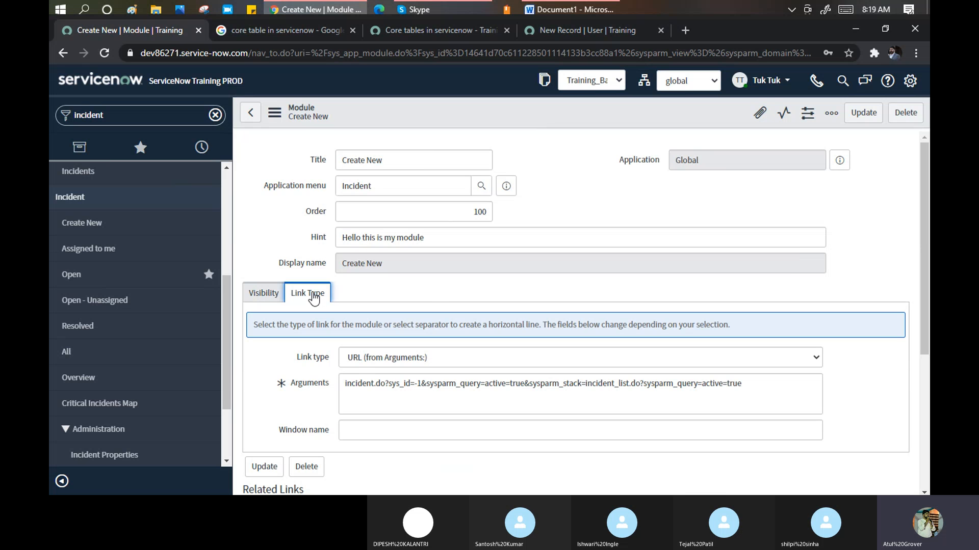
scroll(433, 302, "down", 3)
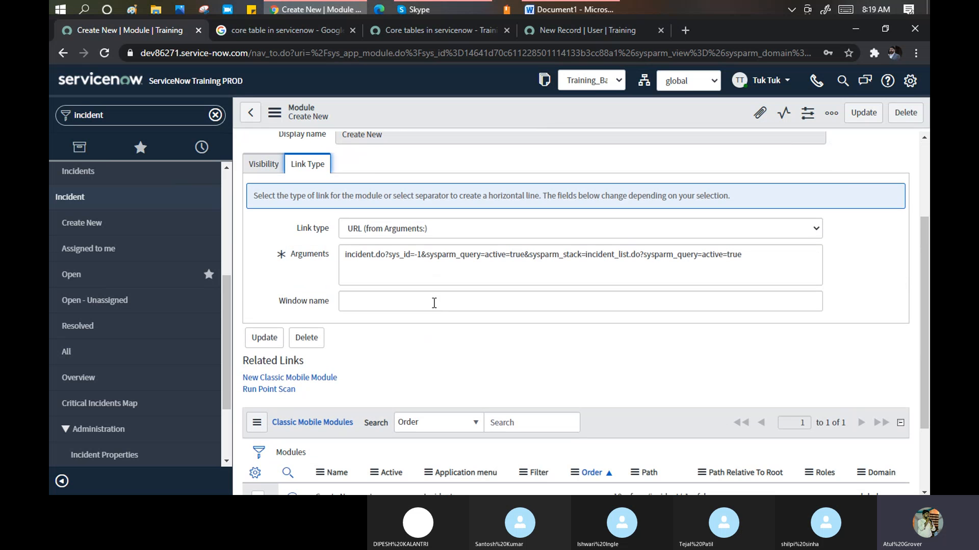
left_click(817, 230)
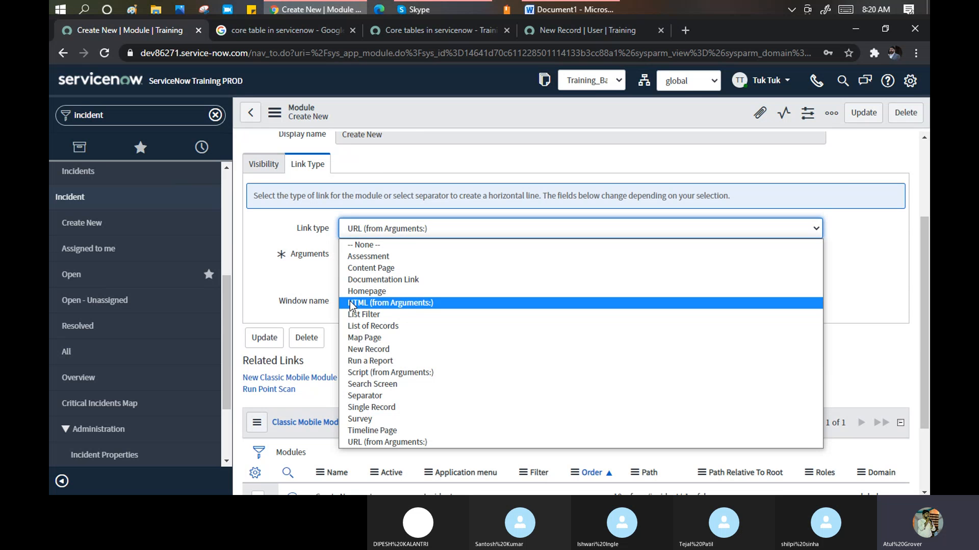
left_click(374, 442)
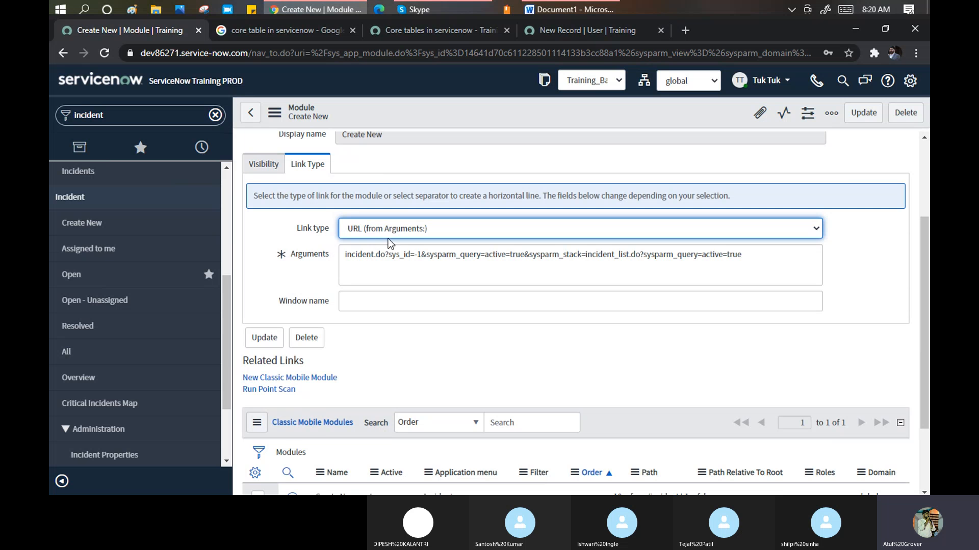
left_click_drag(743, 255, 340, 253)
left_click(364, 274)
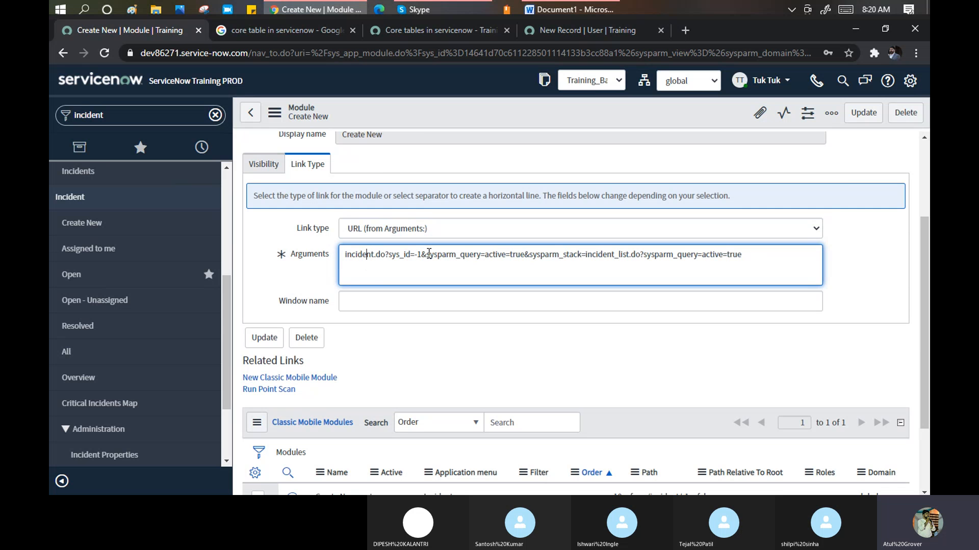
left_click_drag(427, 254, 478, 254)
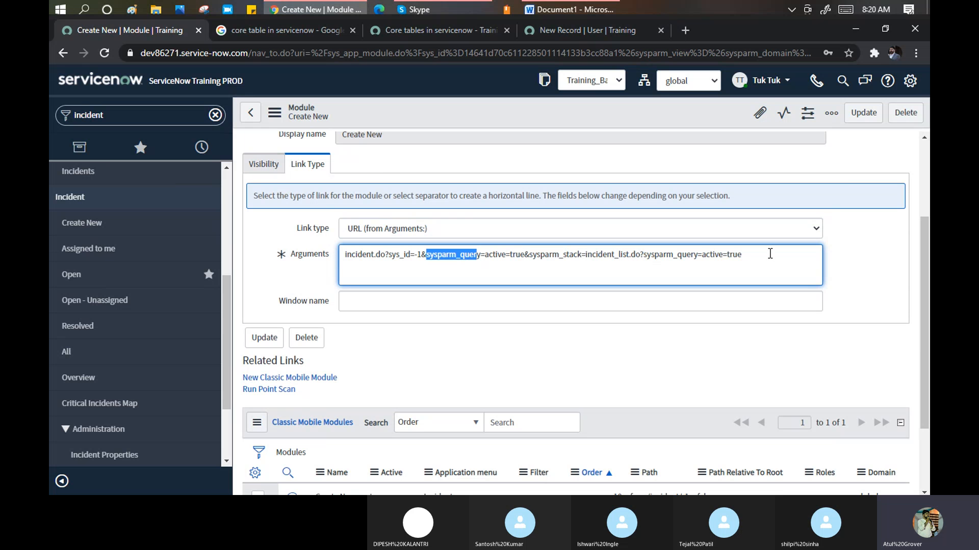
left_click_drag(769, 252, 361, 250)
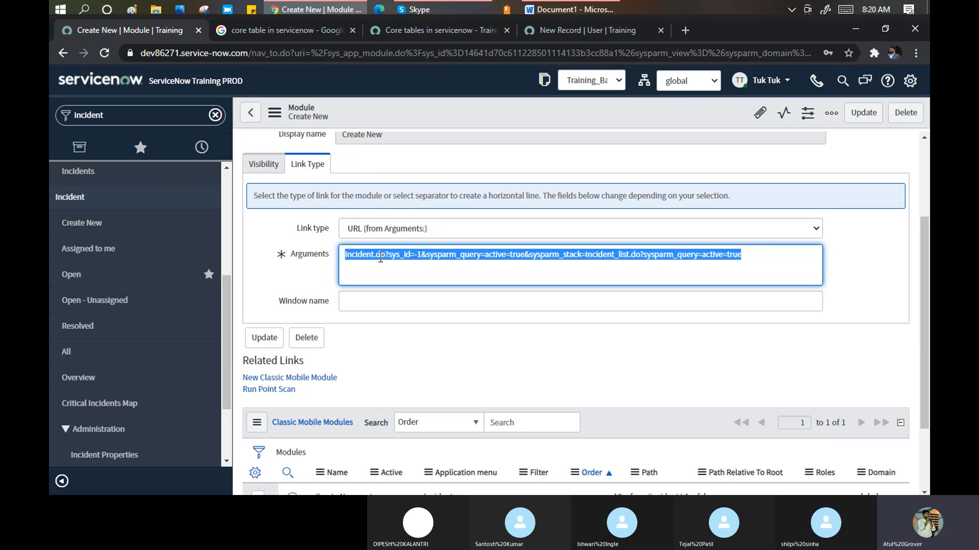
Examine the incident.do?sys_id=-1 portion of the Create New module's URL arguments.
left_click(363, 256)
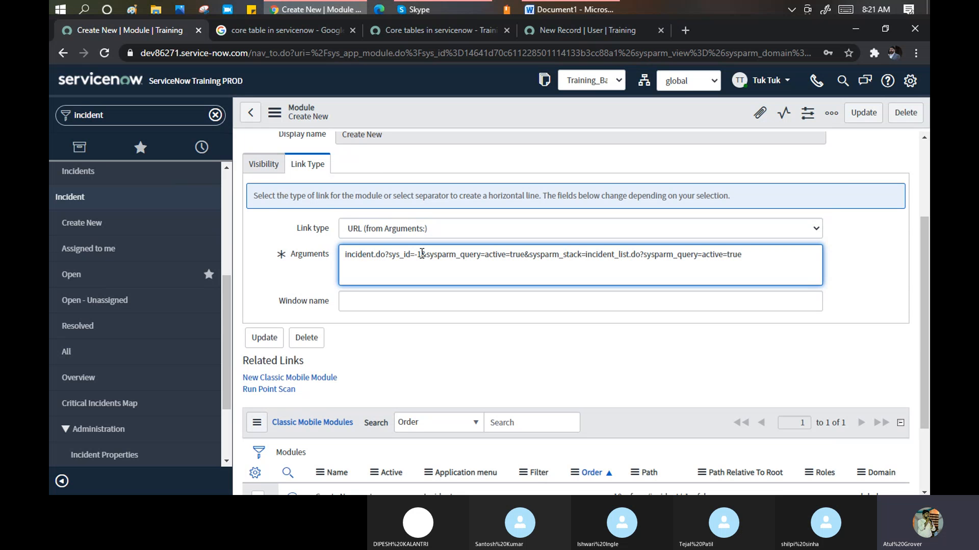
left_click_drag(420, 254, 340, 255)
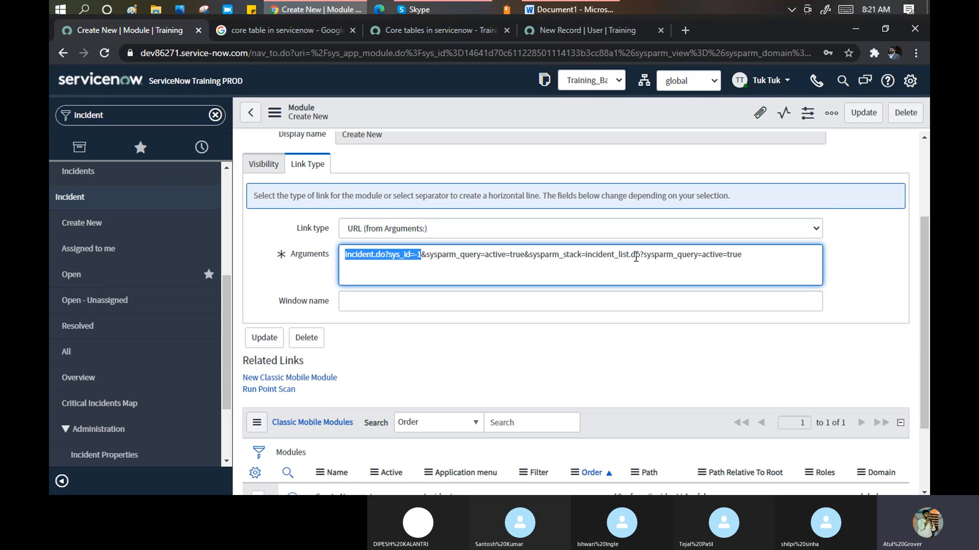
left_click(493, 258)
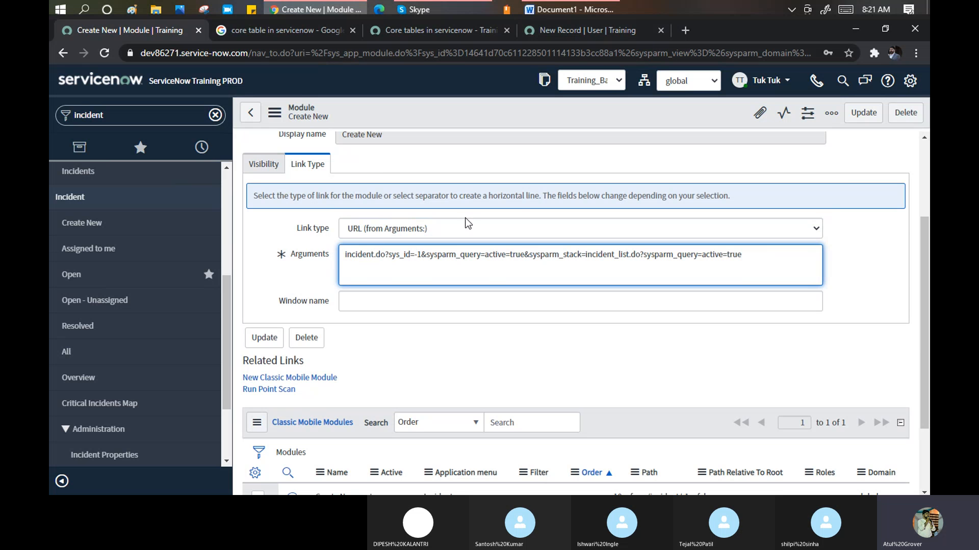
Open a new incident form in a separate browser tab using dev86271.service-now.com/incident.do.
left_click(688, 26)
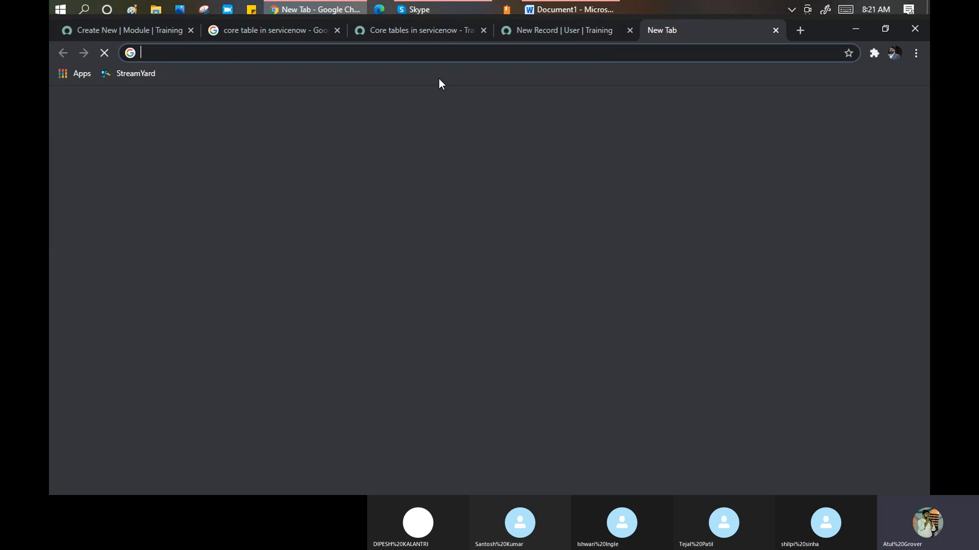
type("dev86271.service-now.com")
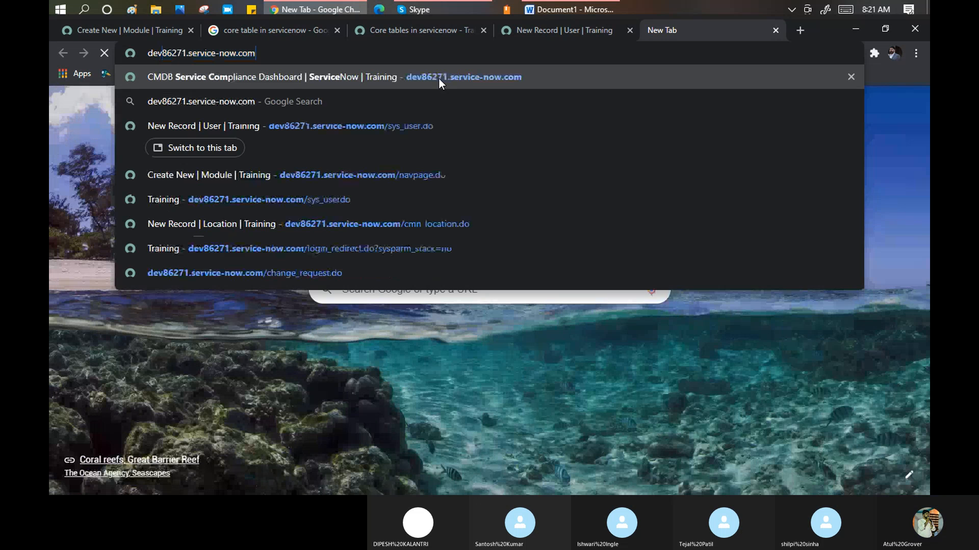
type("/incide")
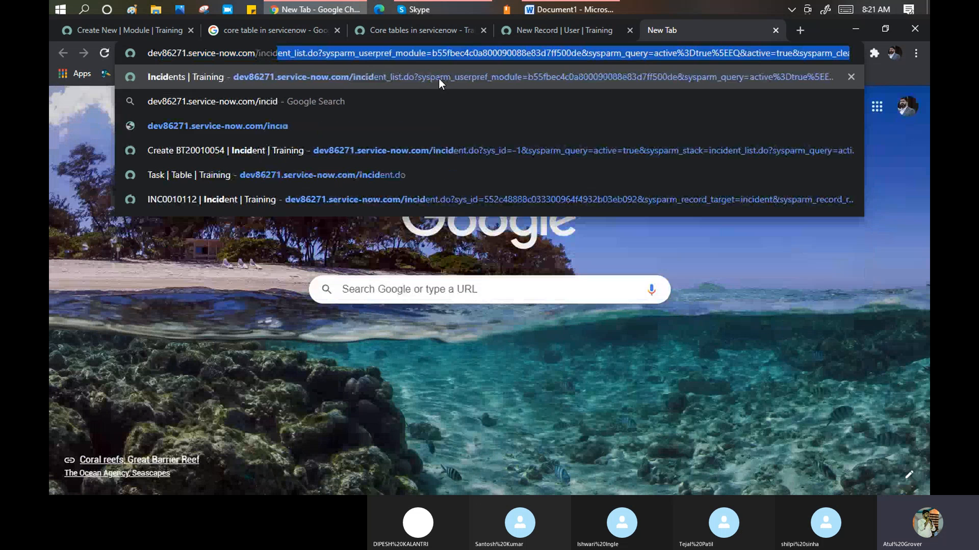
key("Left")
key("Right")
key("Right")
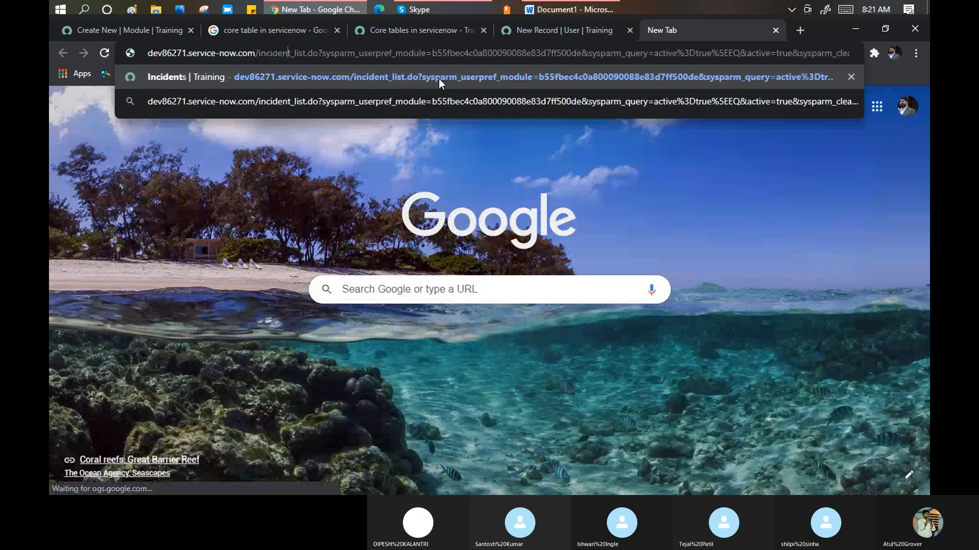
key("Delete")
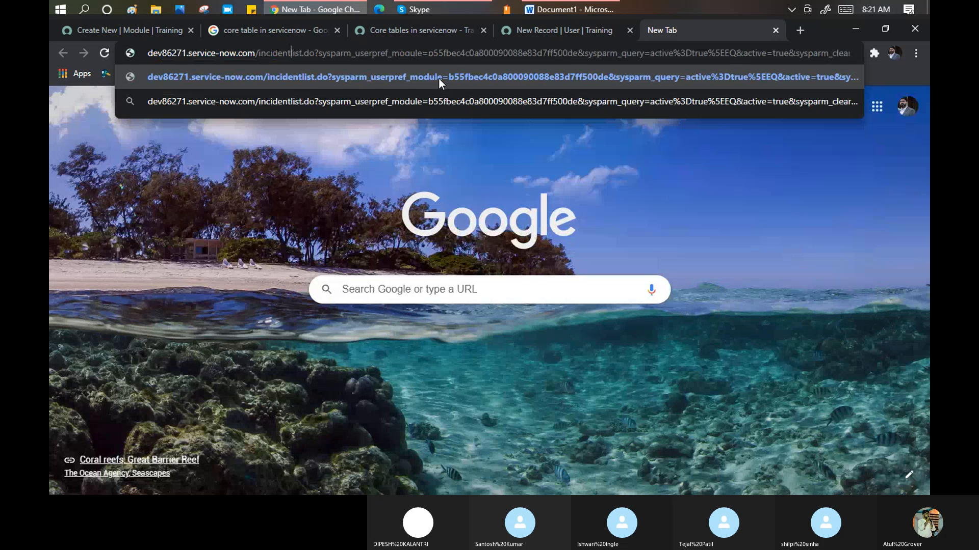
key("shift+End")
type(".do")
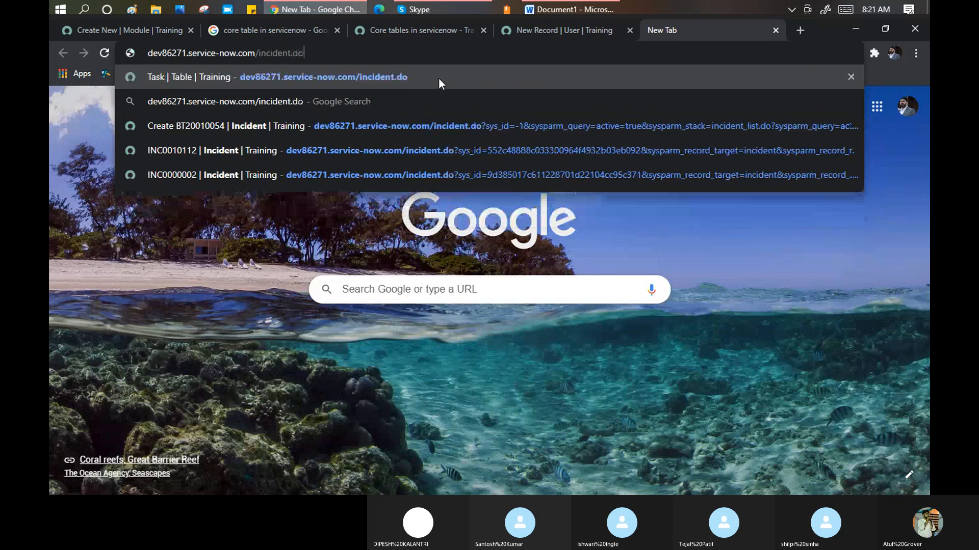
key("Return")
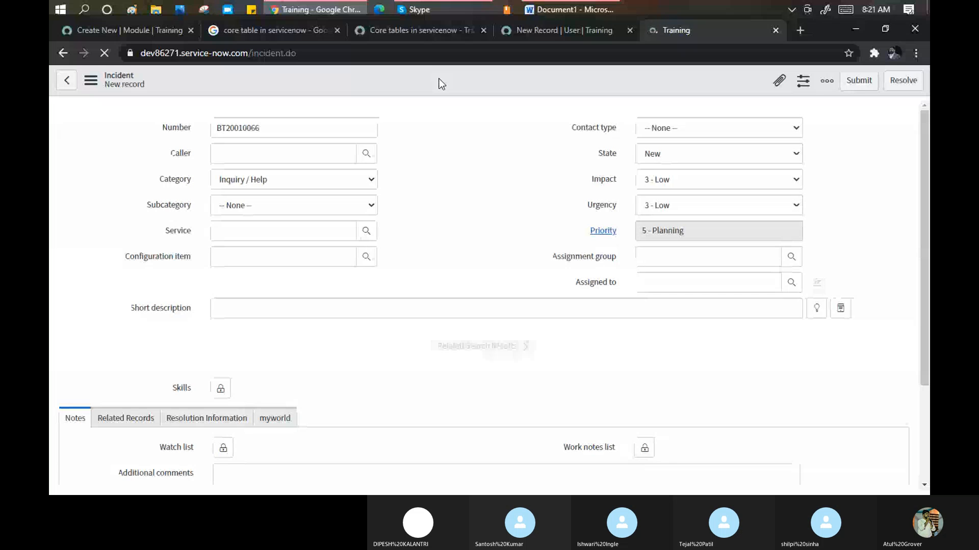
Return to the Create New module and examine its arguments from incident.do through sysparm_query=active=true.
left_click(133, 30)
left_click(373, 256)
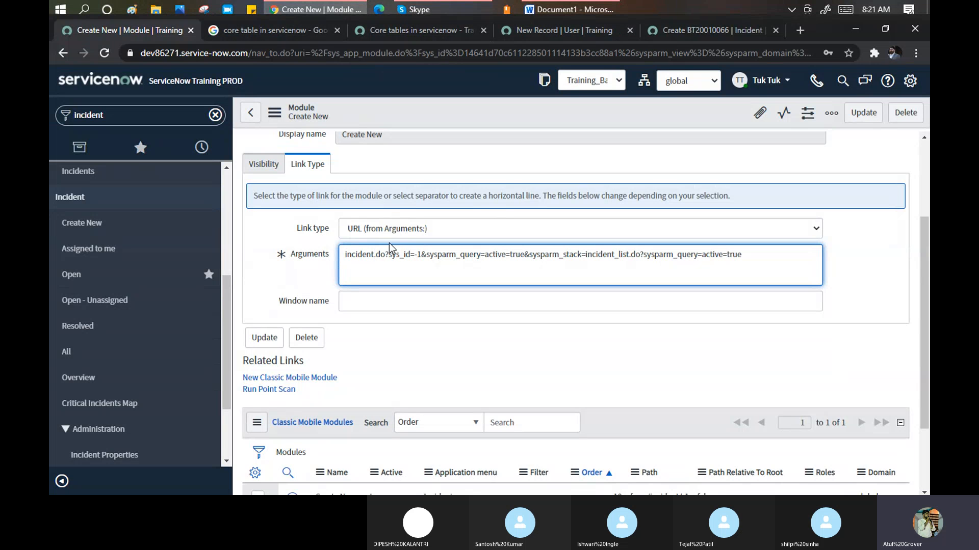
left_click_drag(342, 255, 528, 264)
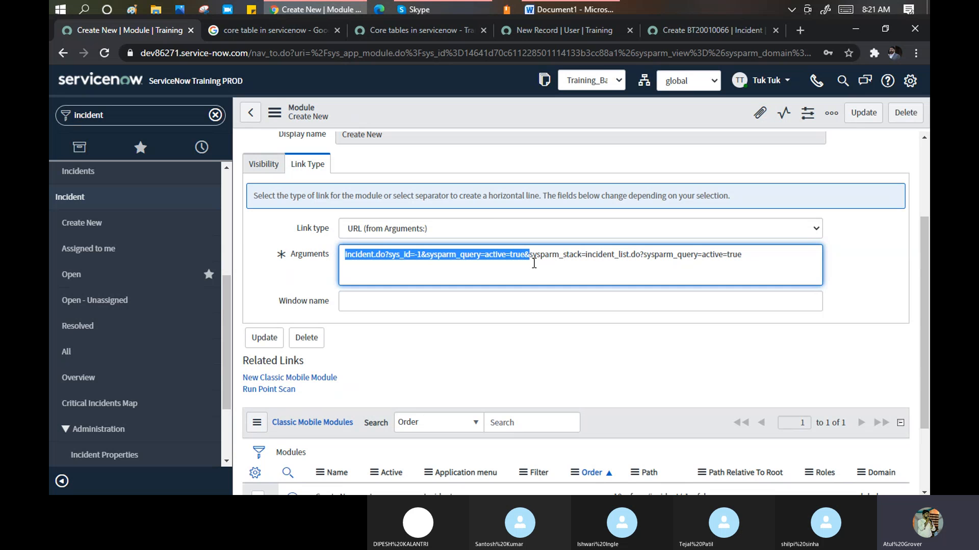
Change the new incident form's URL to incident_list.do and load the incident list.
left_click(552, 29)
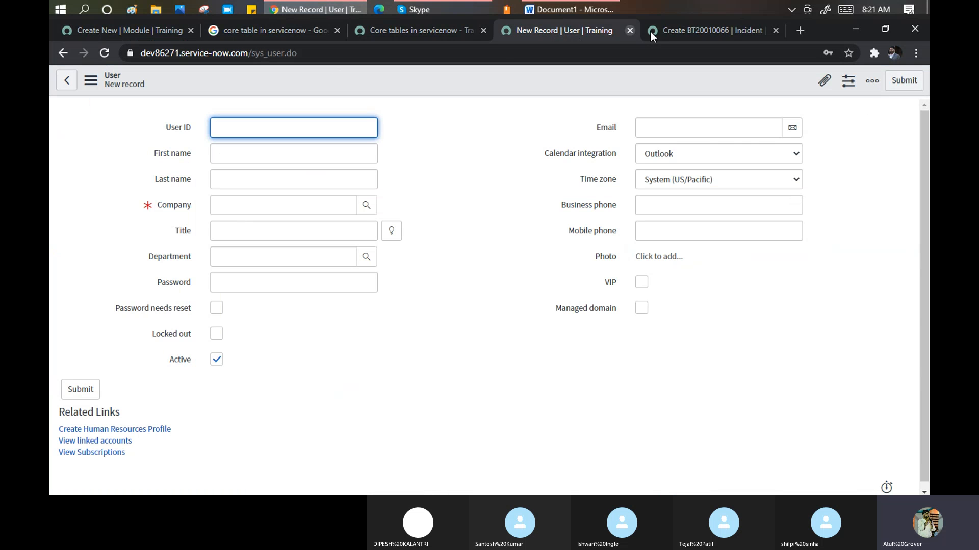
left_click(693, 29)
left_click(321, 51)
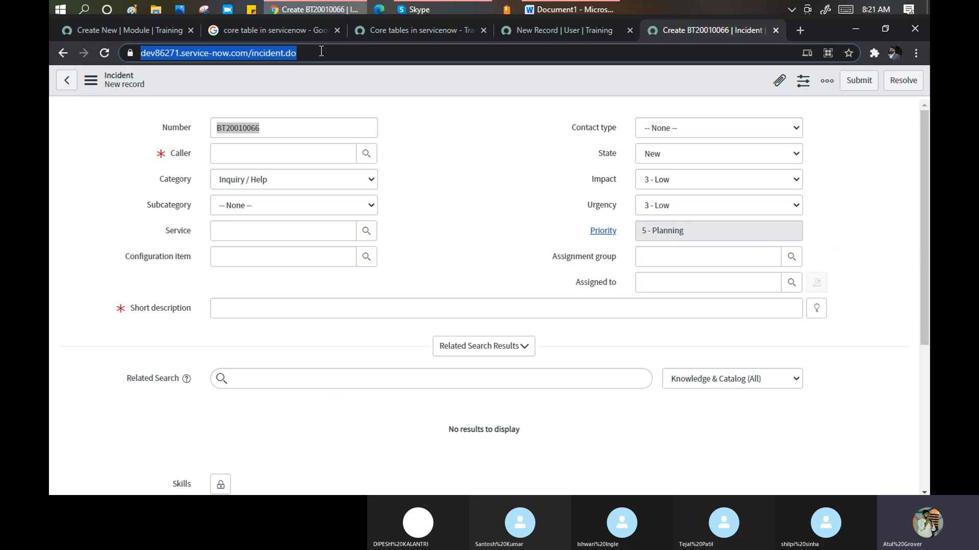
left_click(321, 51)
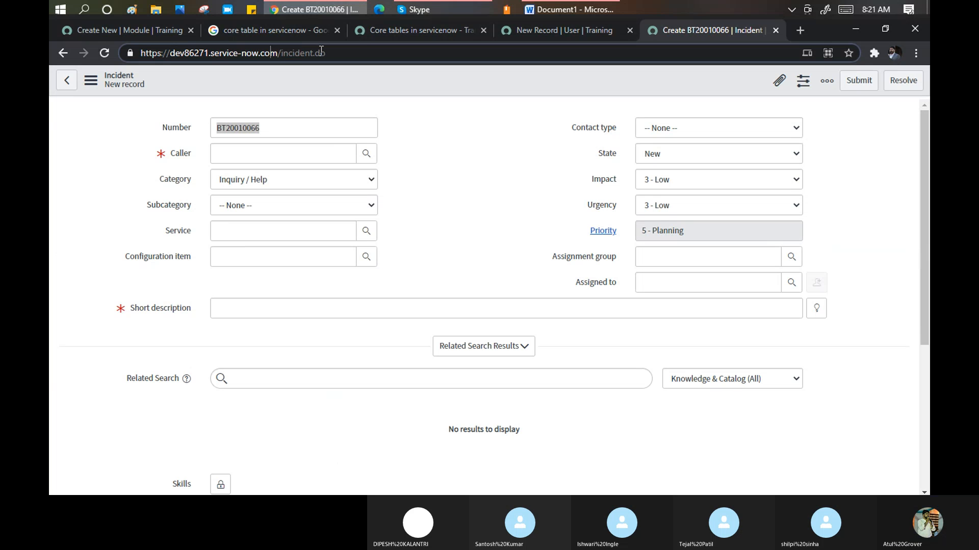
type("_")
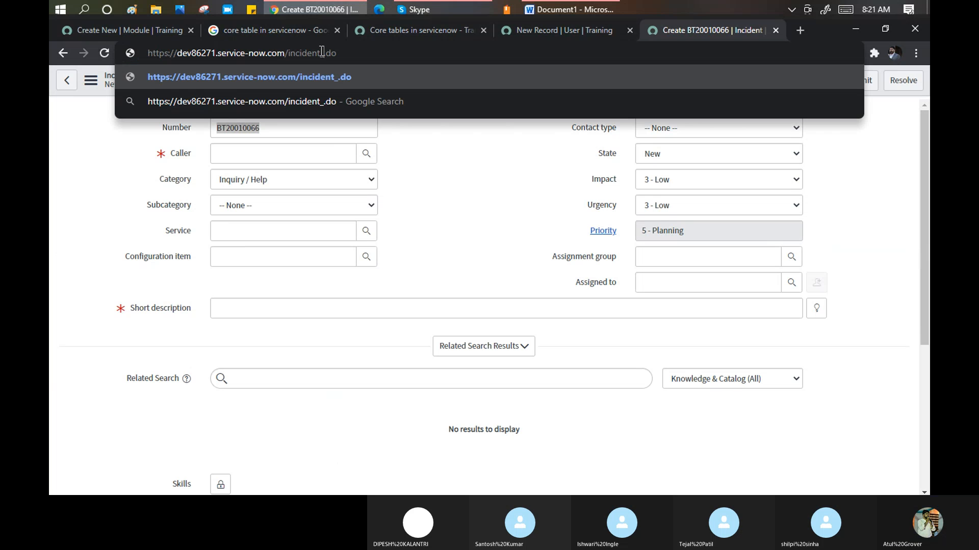
type("list")
key("Return")
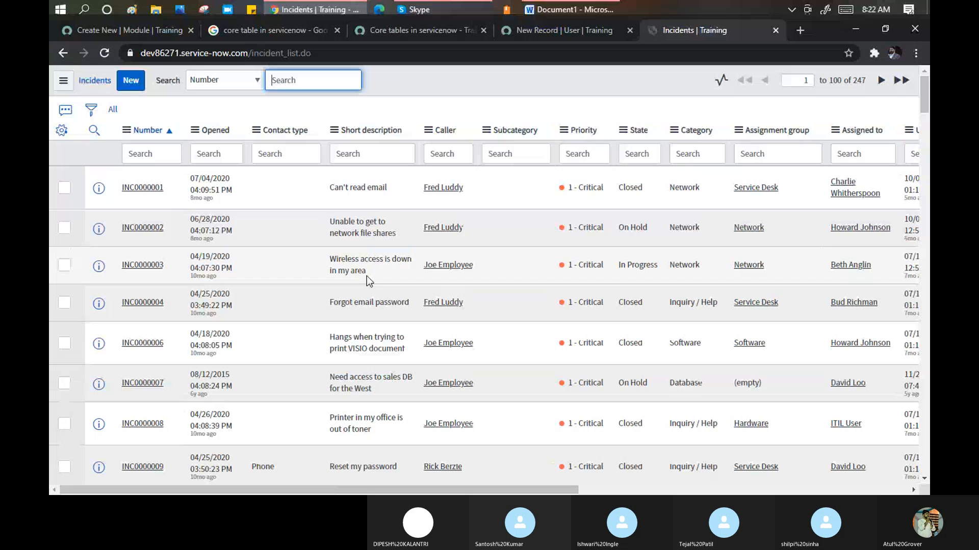
Review the complete arguments string on the Create New module's link type settings.
left_click(154, 29)
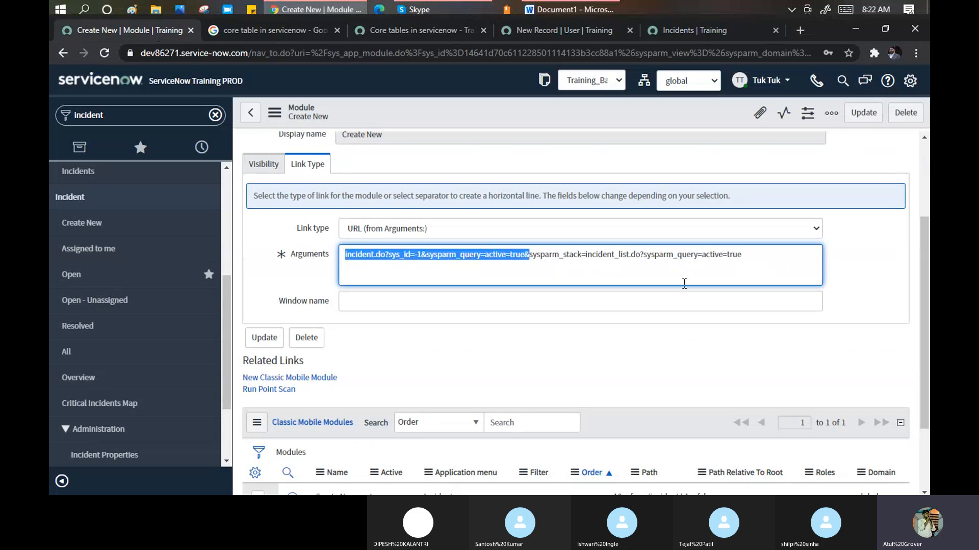
left_click(790, 268)
left_click_drag(785, 269, 335, 256)
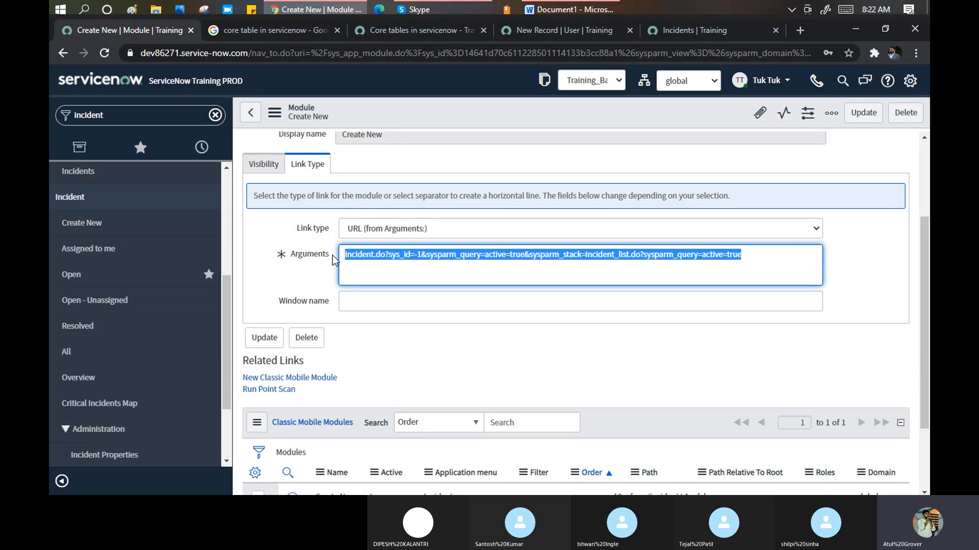
left_click(363, 267)
left_click_drag(348, 256, 756, 262)
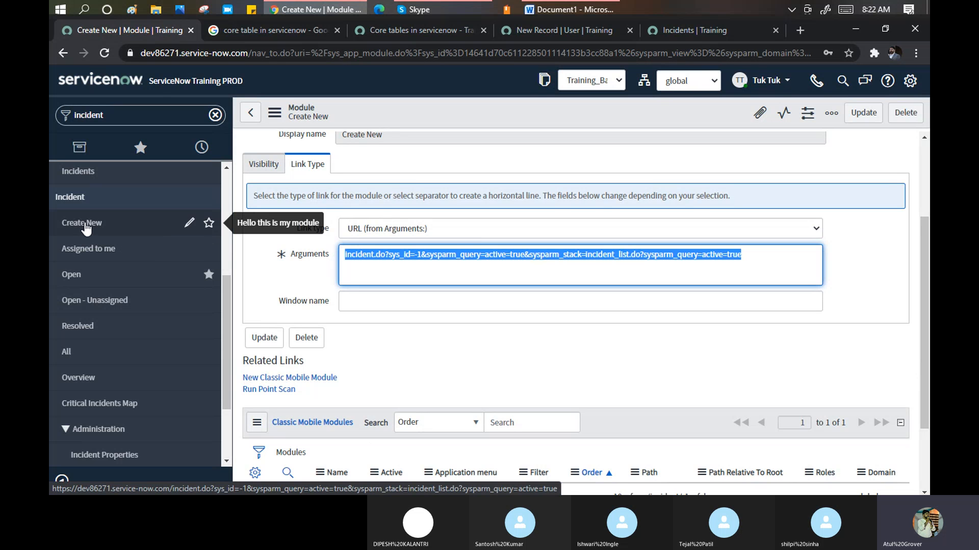
Compare the incident list page with the module's arguments and open a new incident form through the Create New module.
left_click(684, 30)
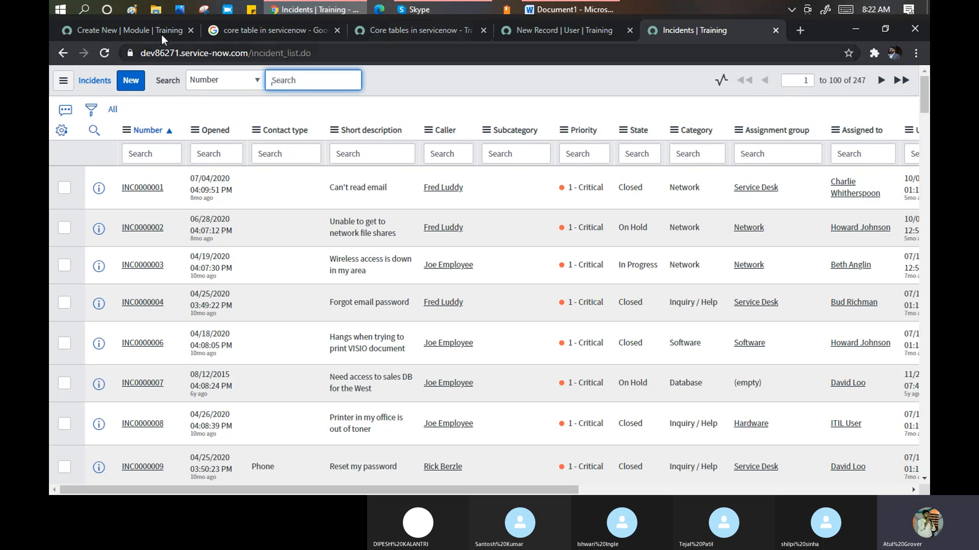
left_click(125, 31)
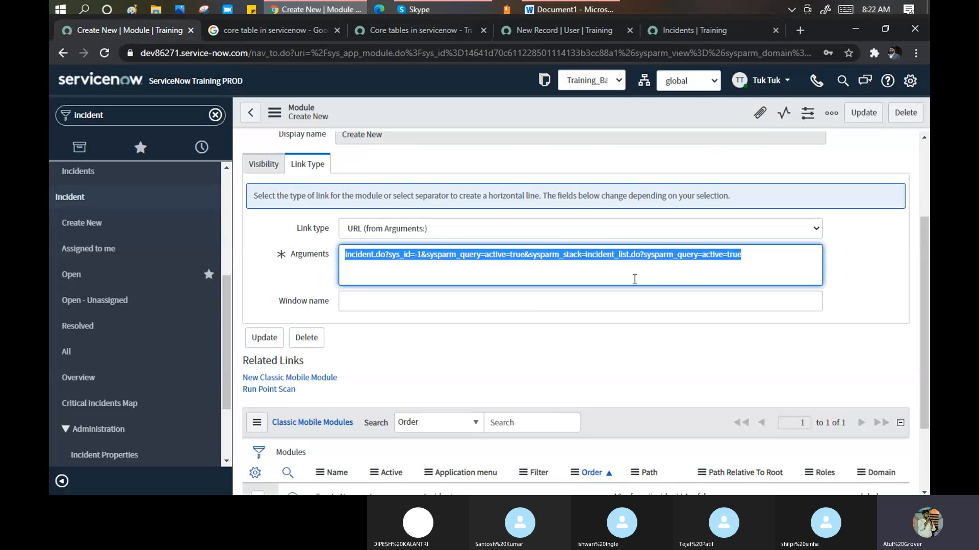
left_click(631, 254)
left_click_drag(762, 255, 328, 253)
left_click(94, 227)
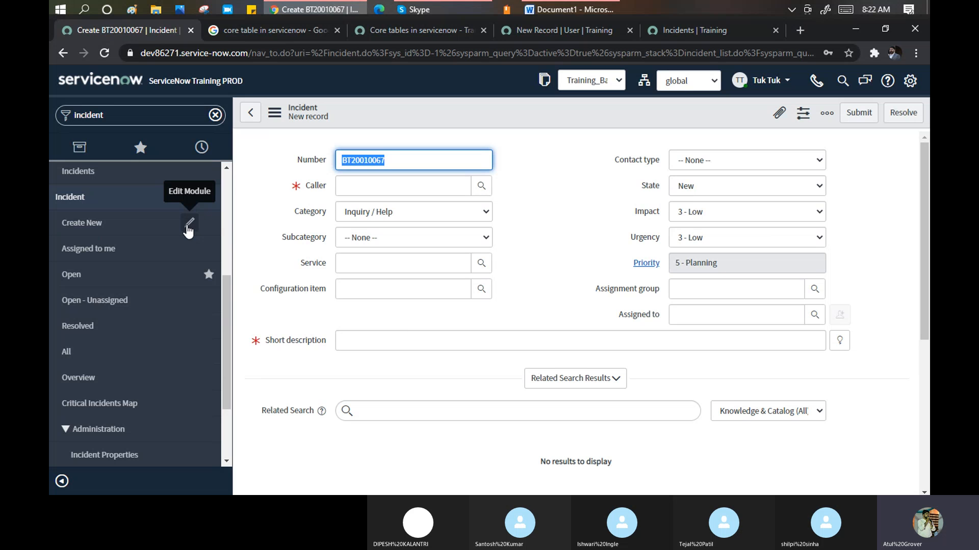
Filter the navigator by "table" and open the Tables list under System Definition.
left_click(139, 116)
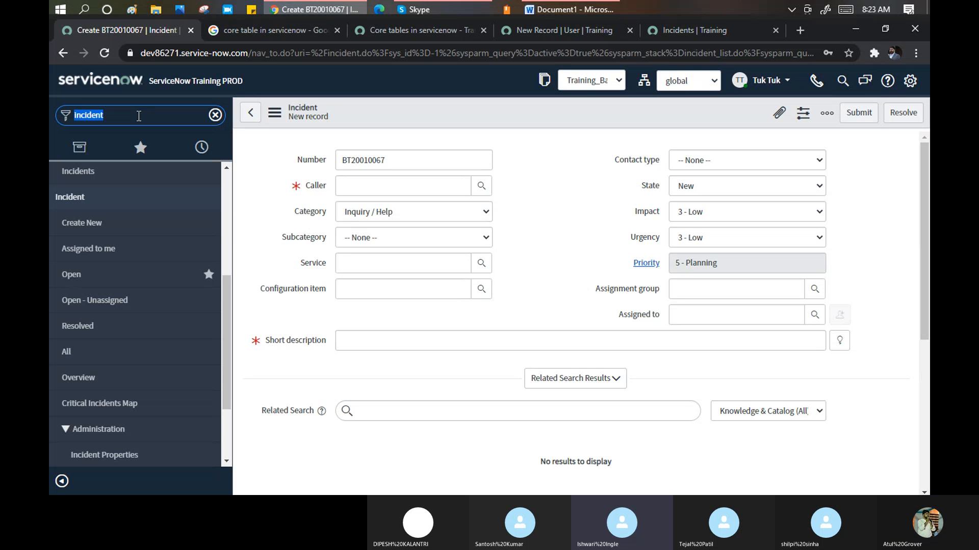
type("table")
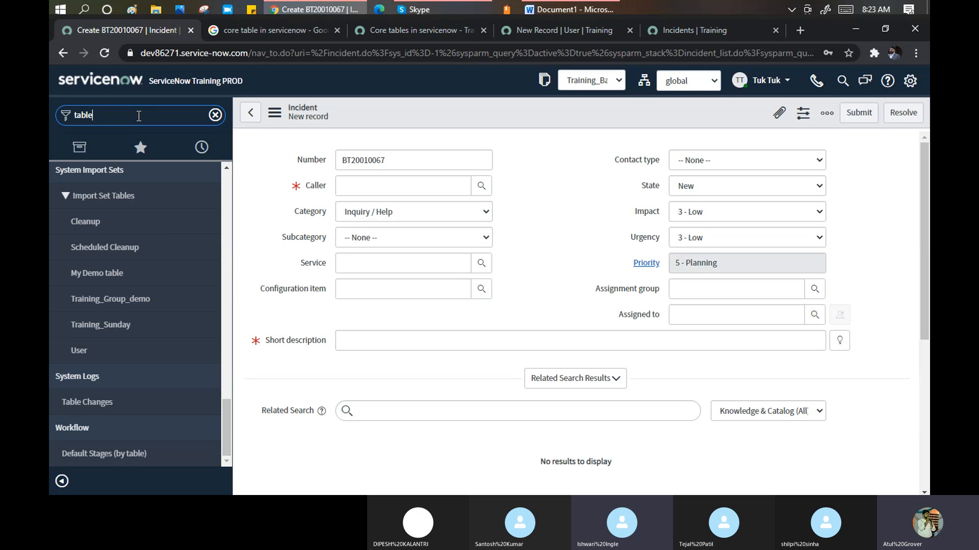
left_click_drag(225, 434, 224, 201)
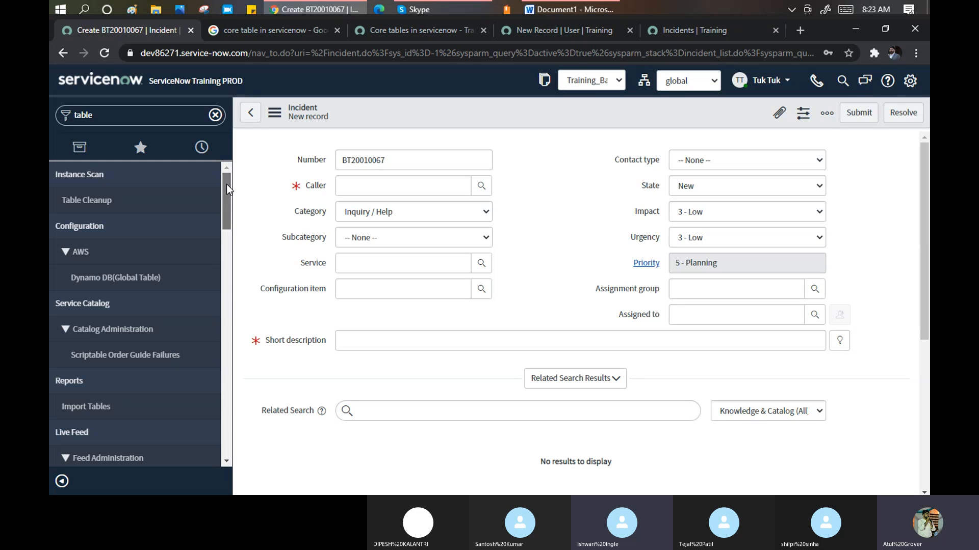
mouse_move(226, 184)
left_mouse_down()
mouse_move(232, 293)
mouse_move(221, 347)
left_mouse_up()
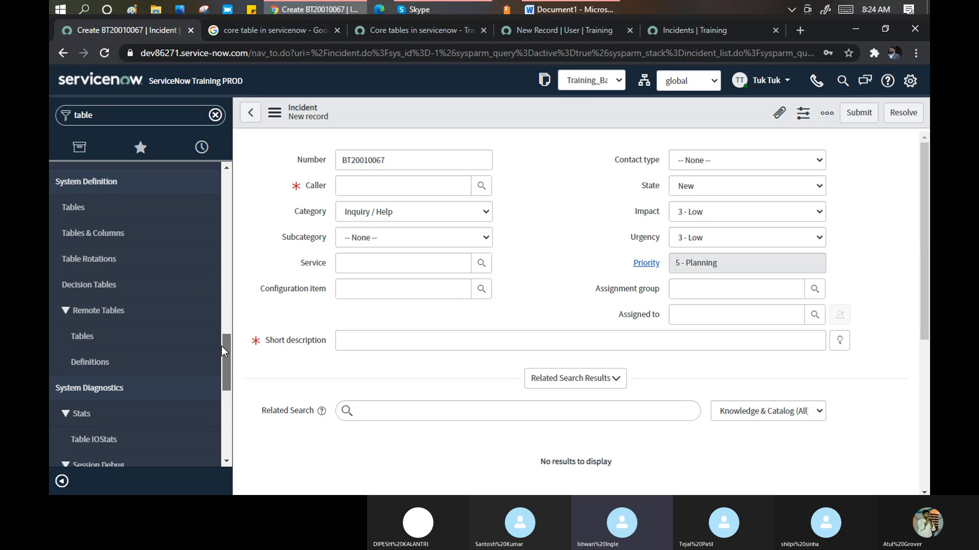
left_click(77, 213)
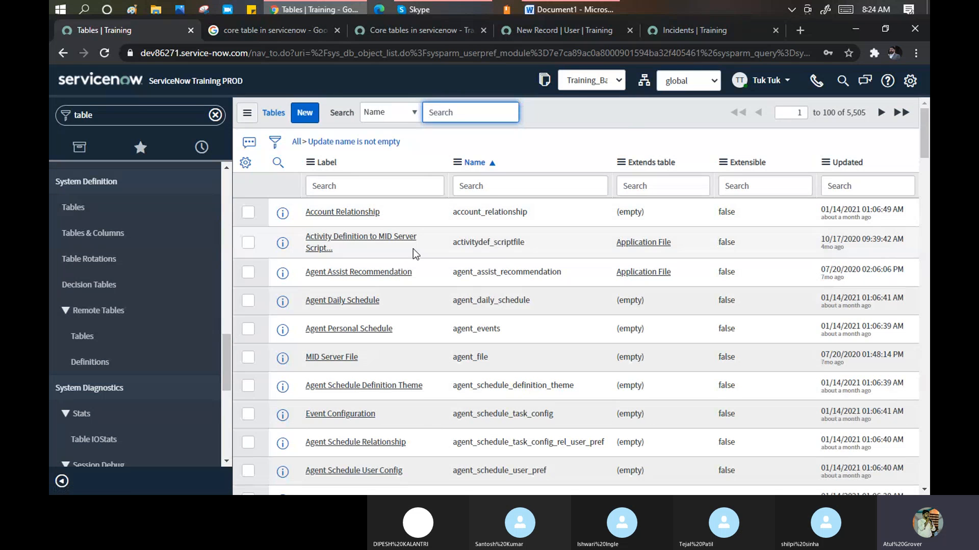
Inspect the sys_db_object table name in the Tables list's URL and start a new table record.
left_click(327, 51)
left_click_drag(327, 53, 384, 53)
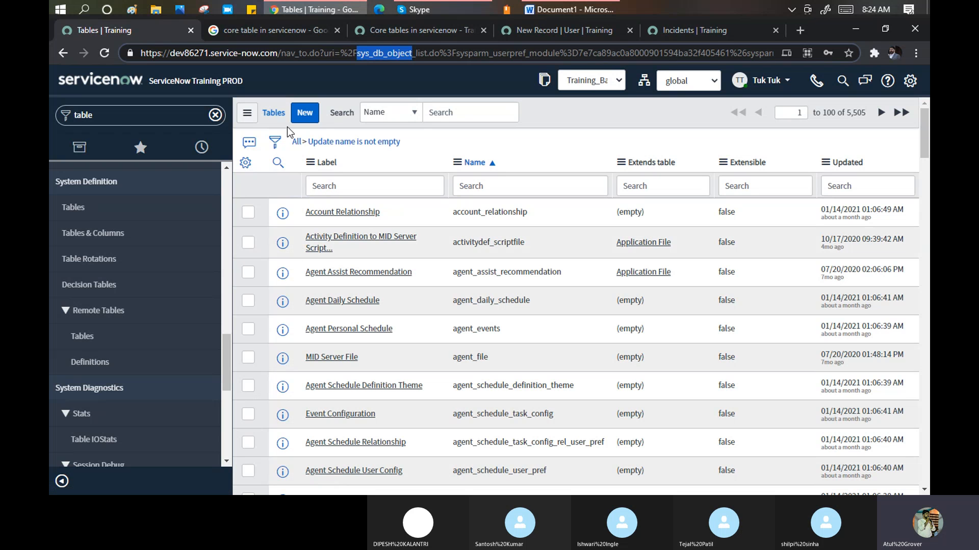
left_click(306, 113)
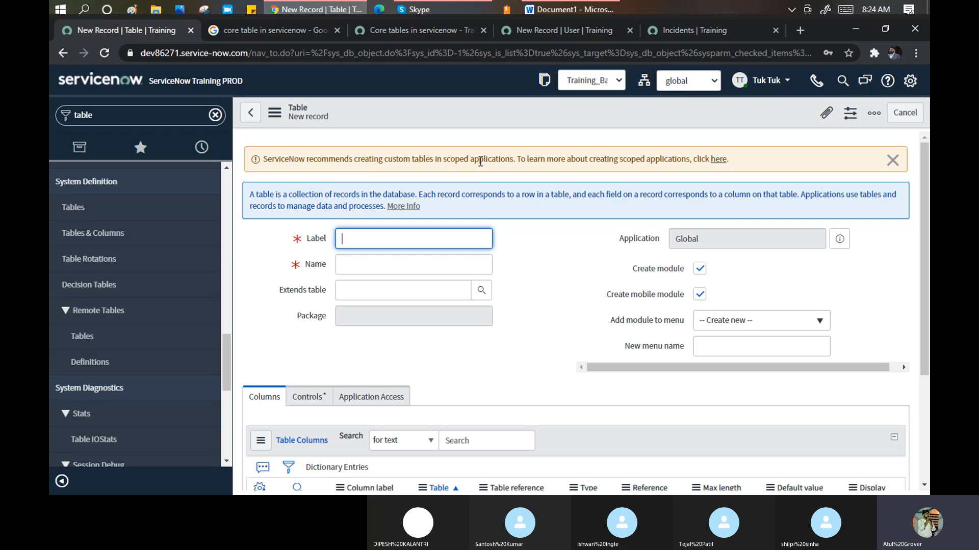
Read the recommendation about creating custom tables in scoped applications on the new table form.
left_click_drag(572, 159, 691, 161)
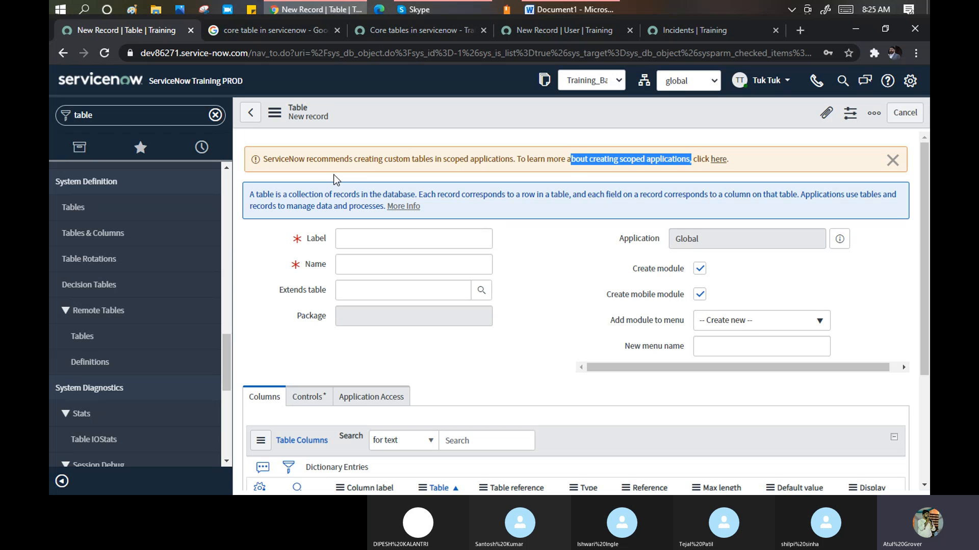
left_click_drag(322, 158, 504, 167)
left_click(445, 158)
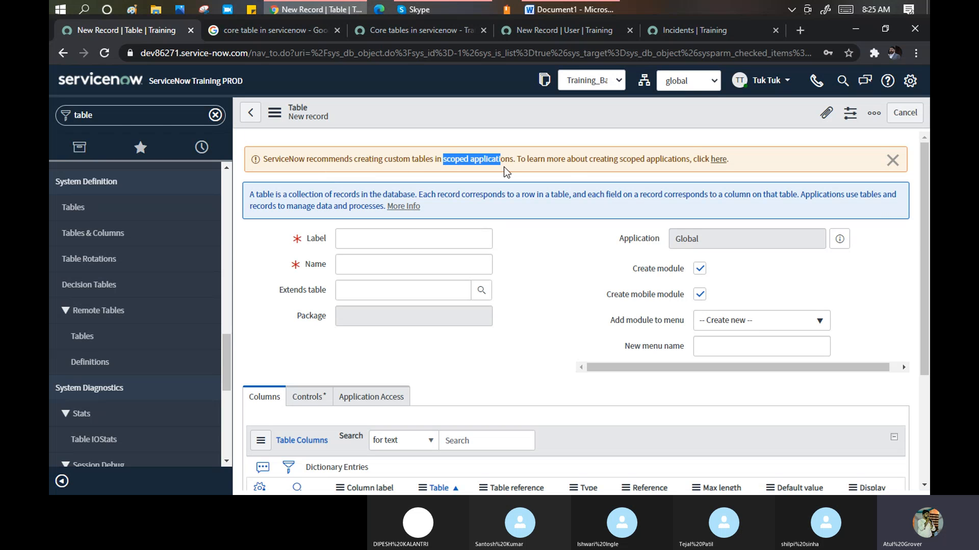
left_click(539, 263)
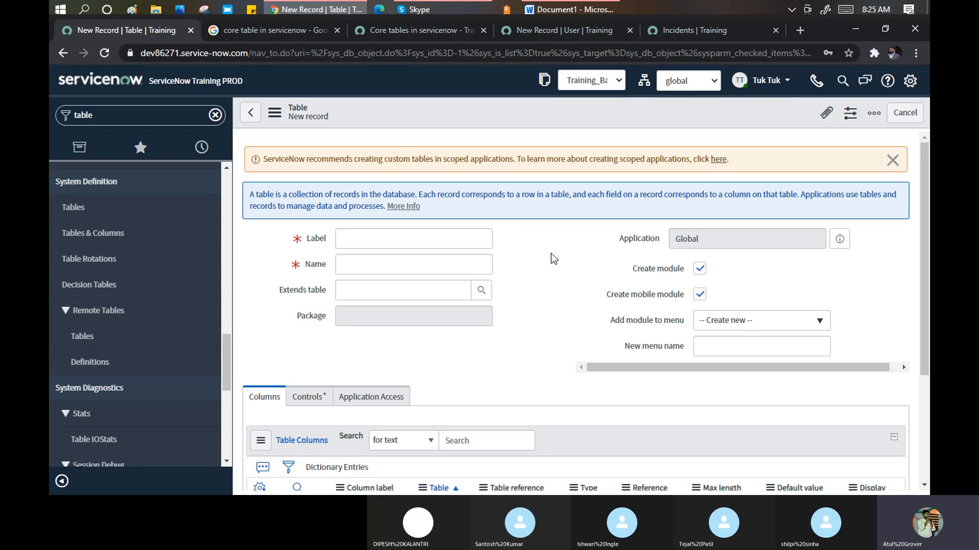
Enter SNOW_BATCH2 as the new table's label.
left_click(393, 242)
type("SNO")
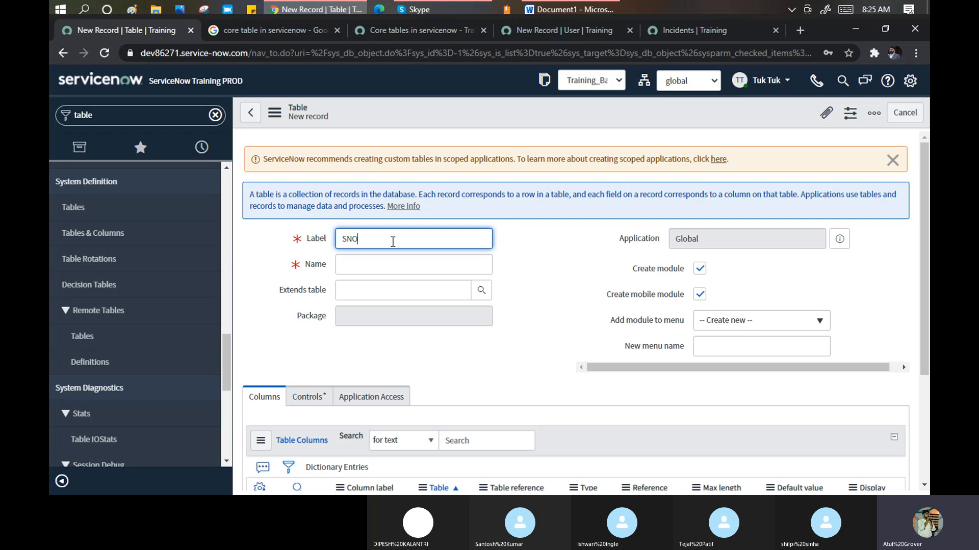
type("W_BATCH2")
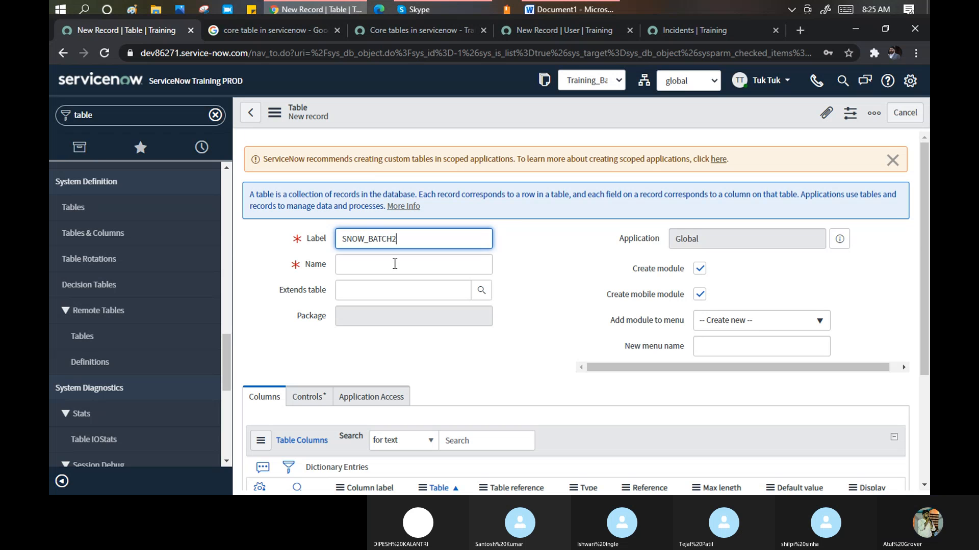
Fill the table's Name automatically from its label and examine the u_ prefix and the Extends table field.
left_click(395, 264)
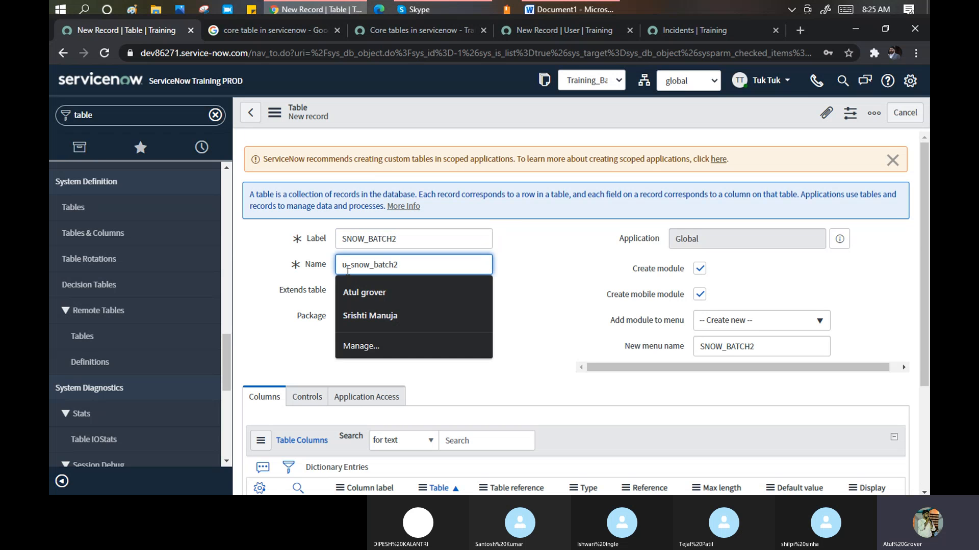
left_click_drag(350, 264, 338, 265)
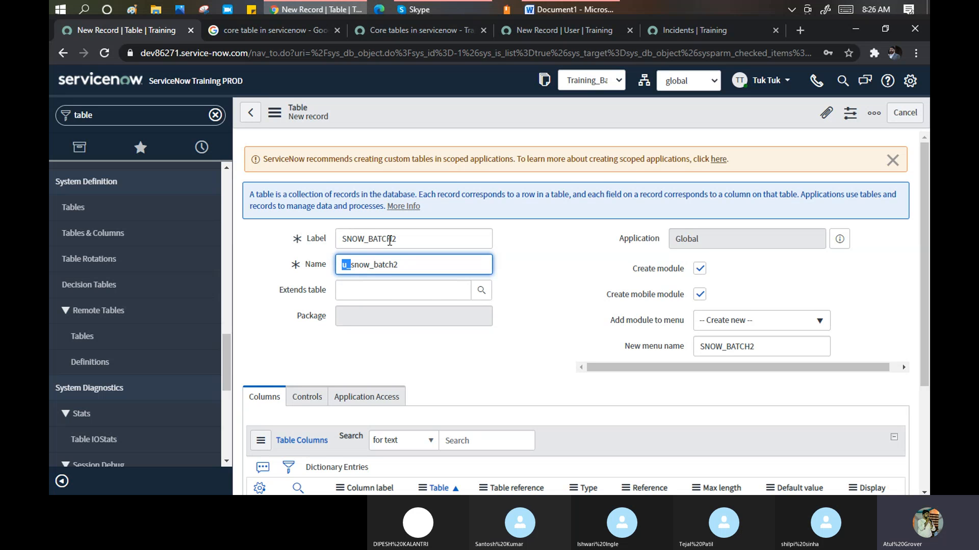
left_click_drag(321, 290, 280, 290)
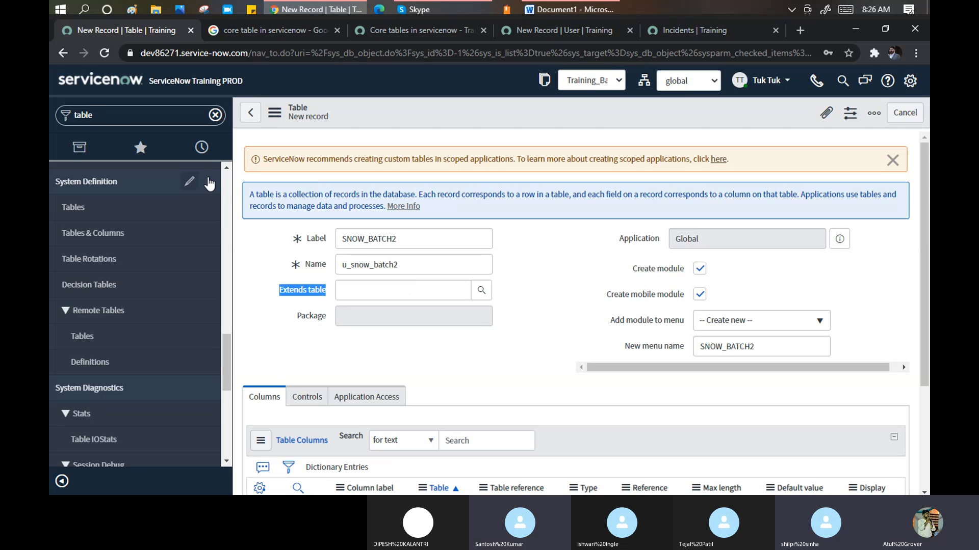
Filter the navigator by "incide" and compare the Incident application menu and its modules with the table's new menu name.
scroll(61, 177, "up", 5)
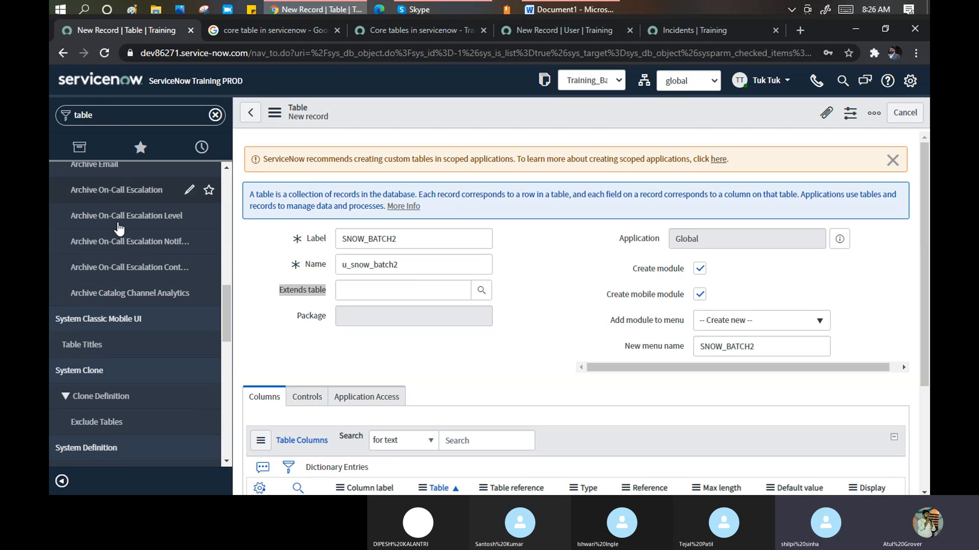
double_click(94, 114)
type("in")
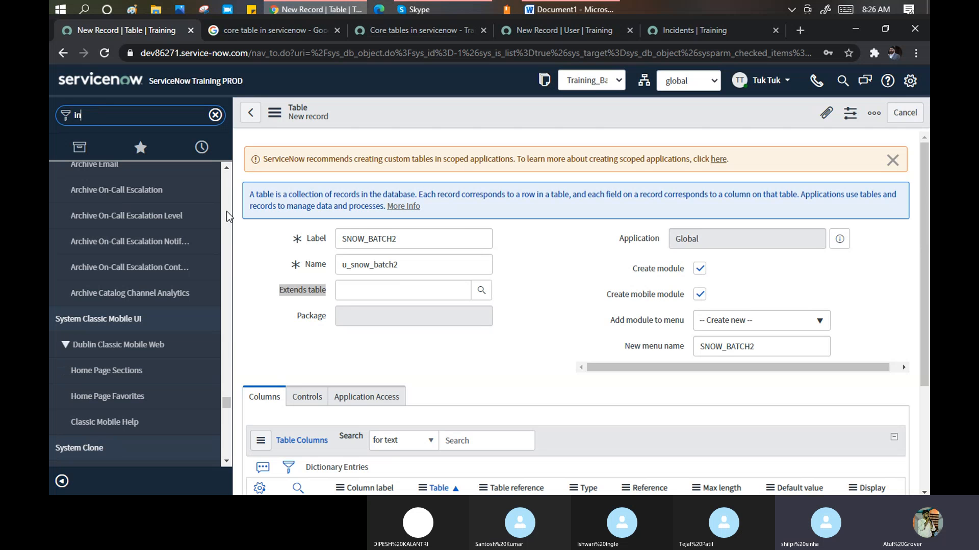
type("cide")
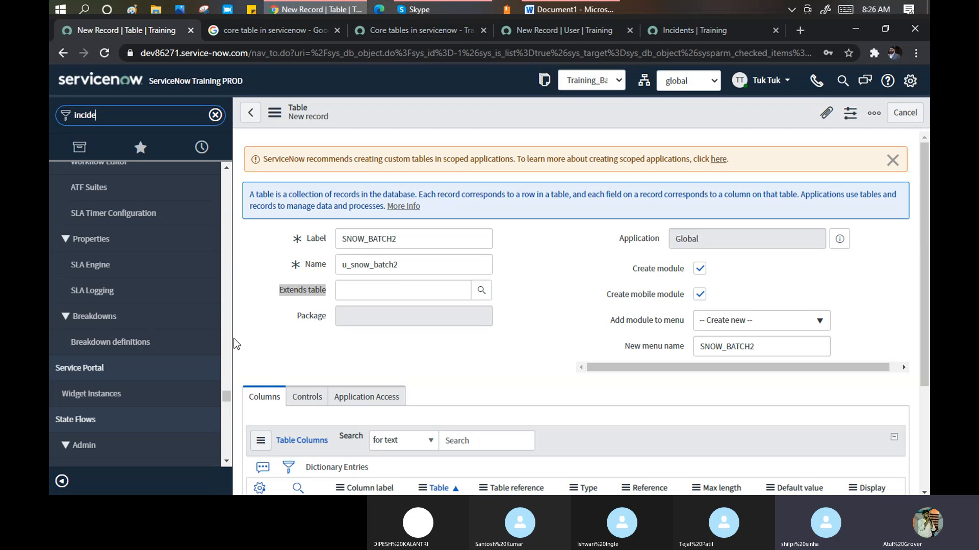
scroll(102, 240, "down", 5)
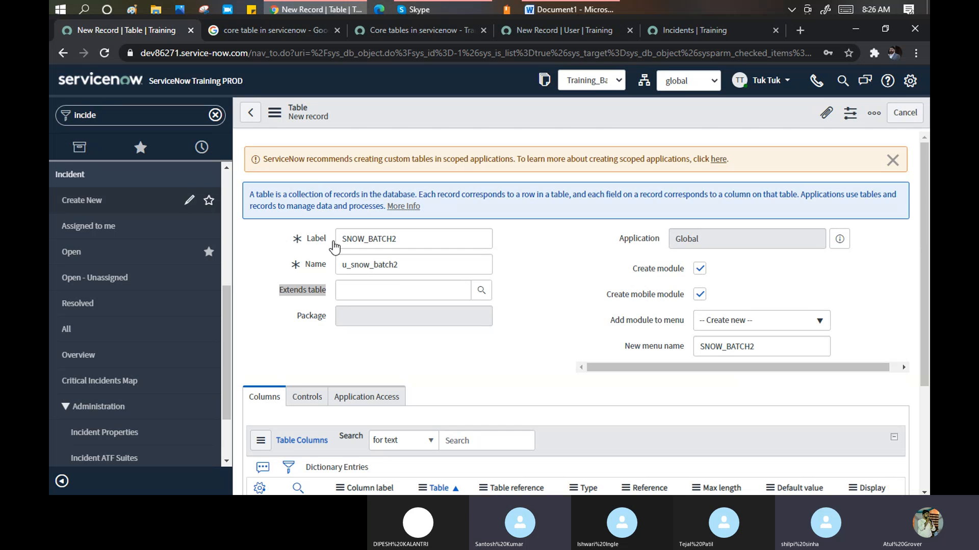
double_click(760, 346)
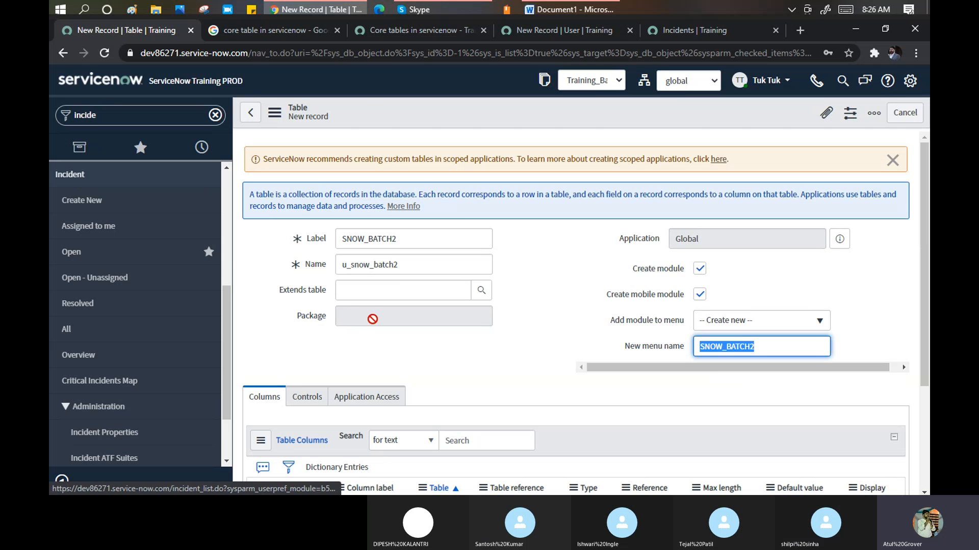
Set the new table to extend the Task table.
left_click(366, 289)
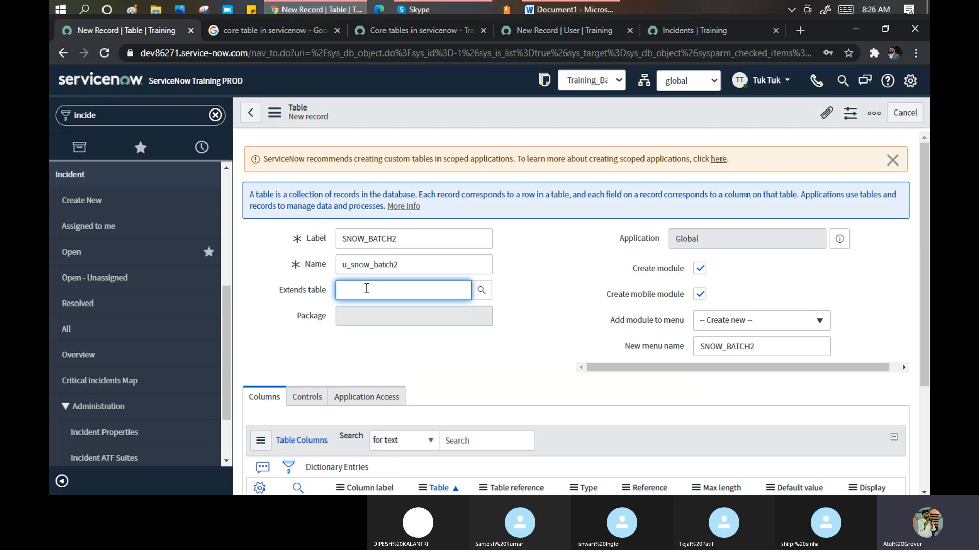
type("task")
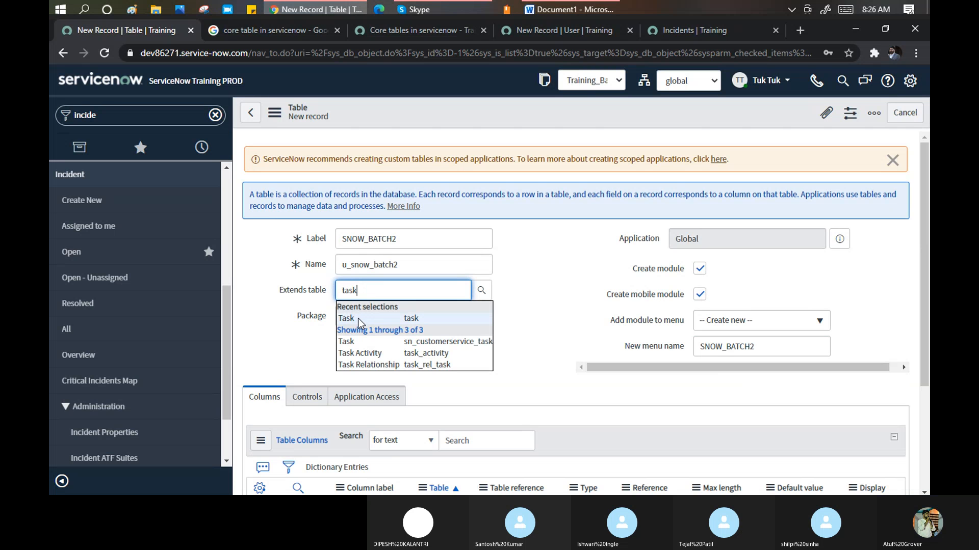
left_click(357, 318)
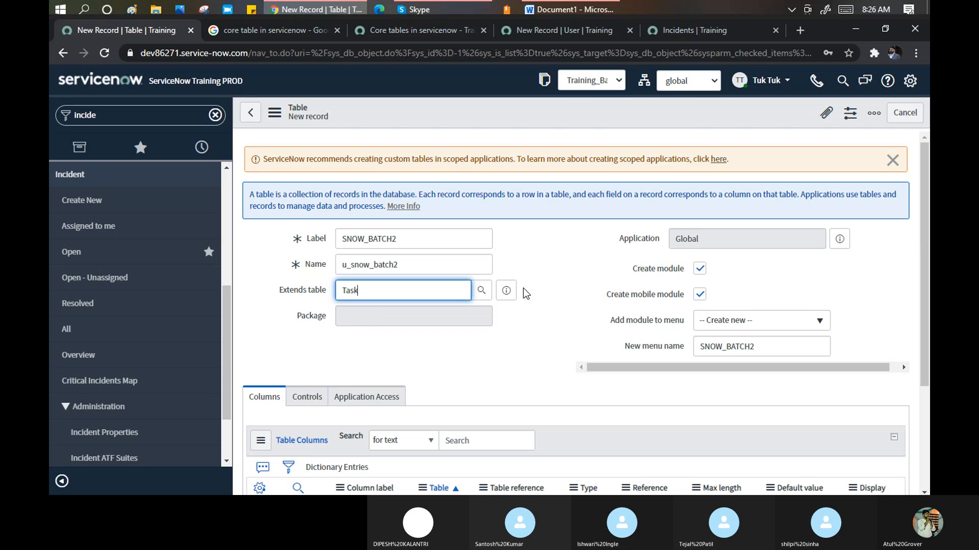
left_click(537, 252)
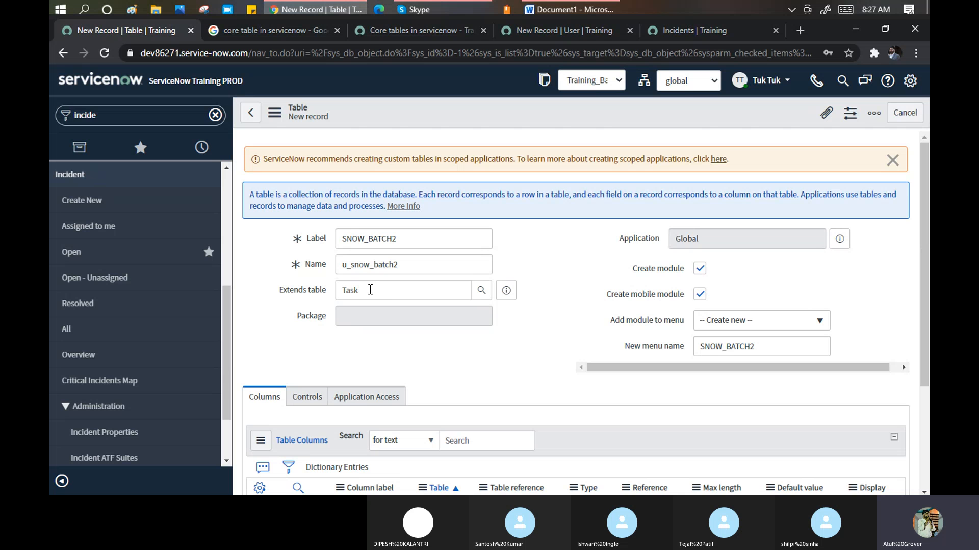
left_click_drag(370, 290, 334, 288)
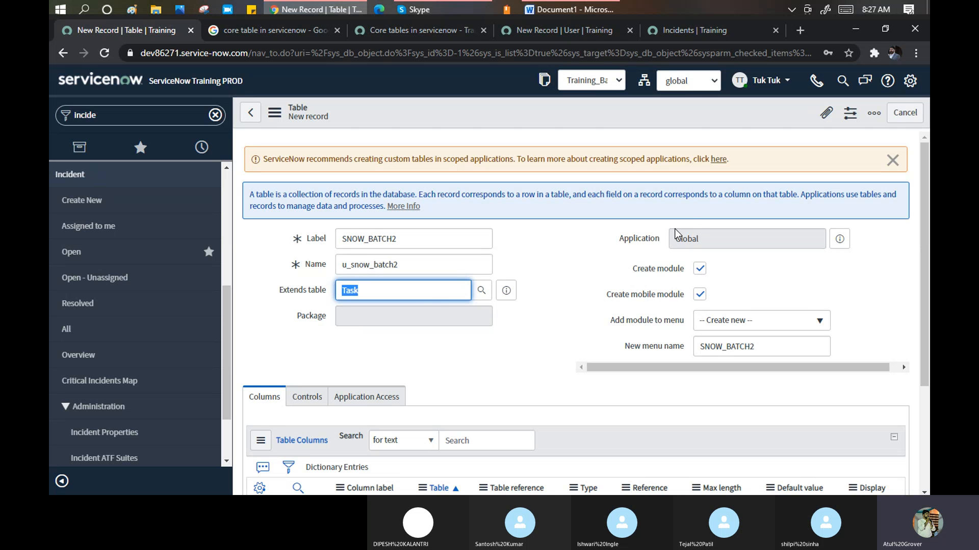
left_click(421, 315)
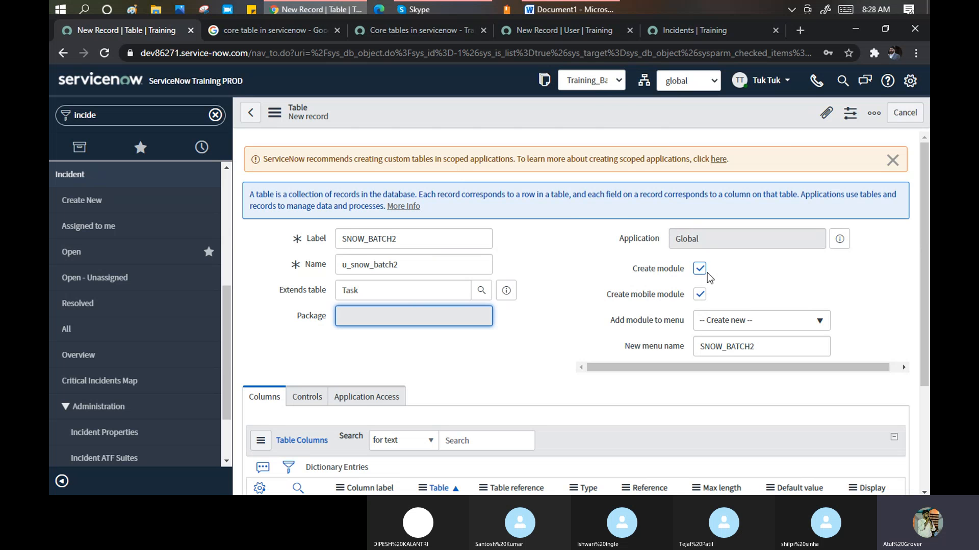
Examine the Create mobile module option and search Google Images for "Servicenow classice app'" in a new browser tab.
left_click(604, 297)
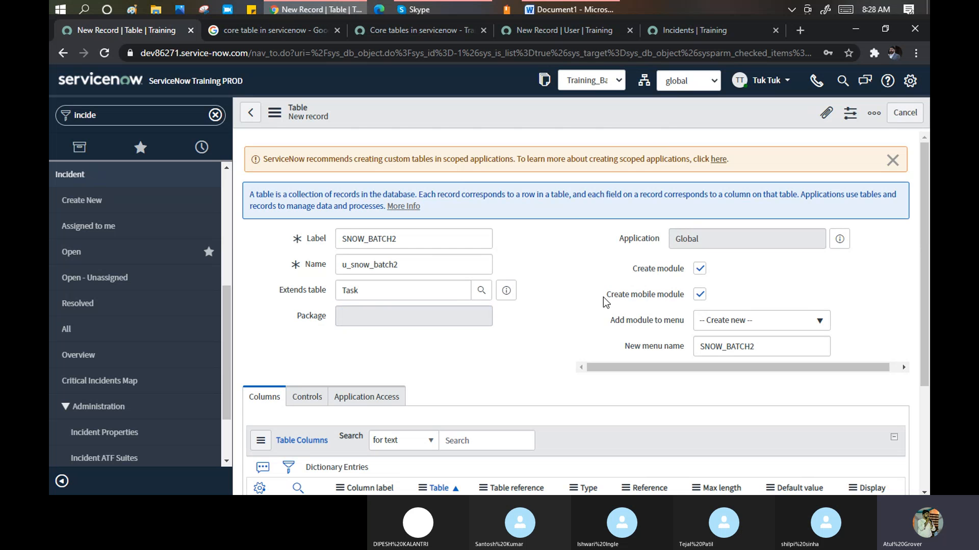
triple_click(651, 301)
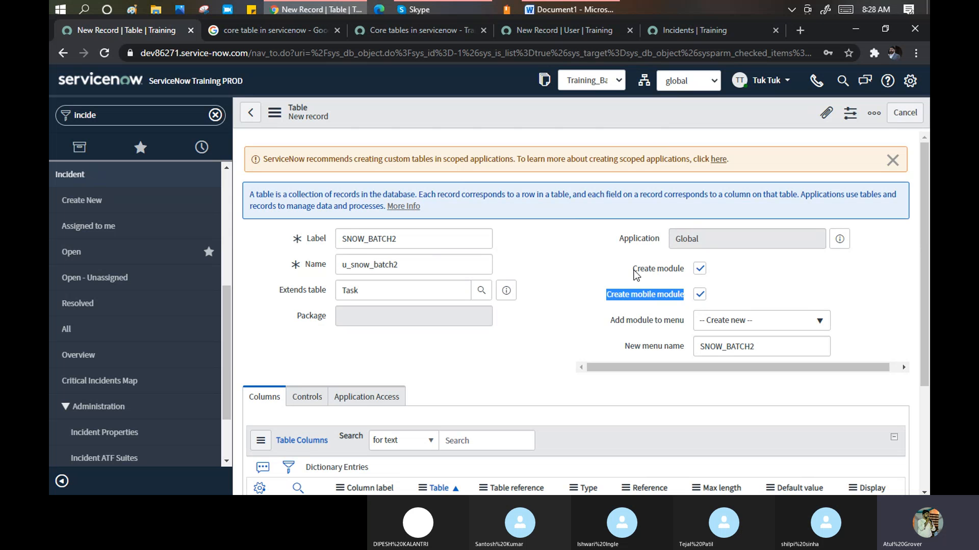
left_click(801, 30)
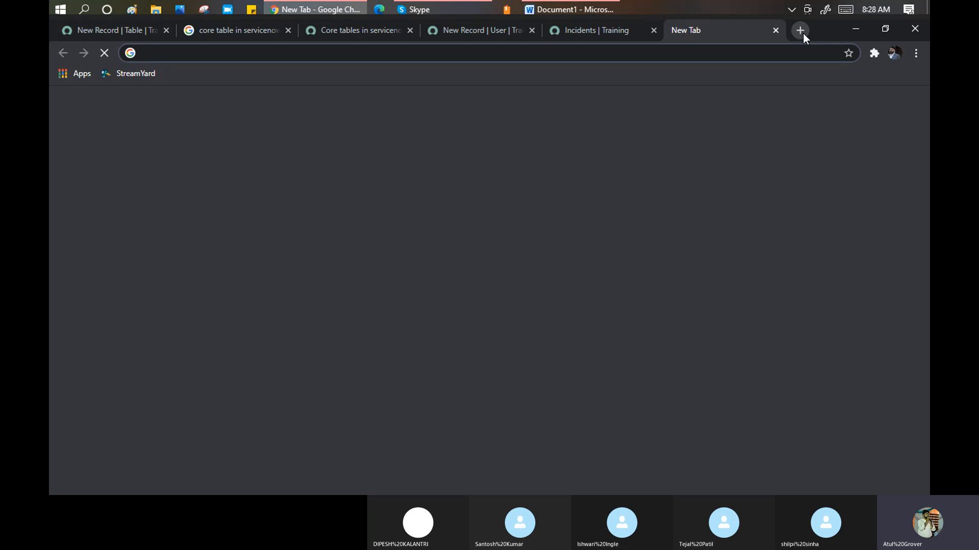
type("Serv")
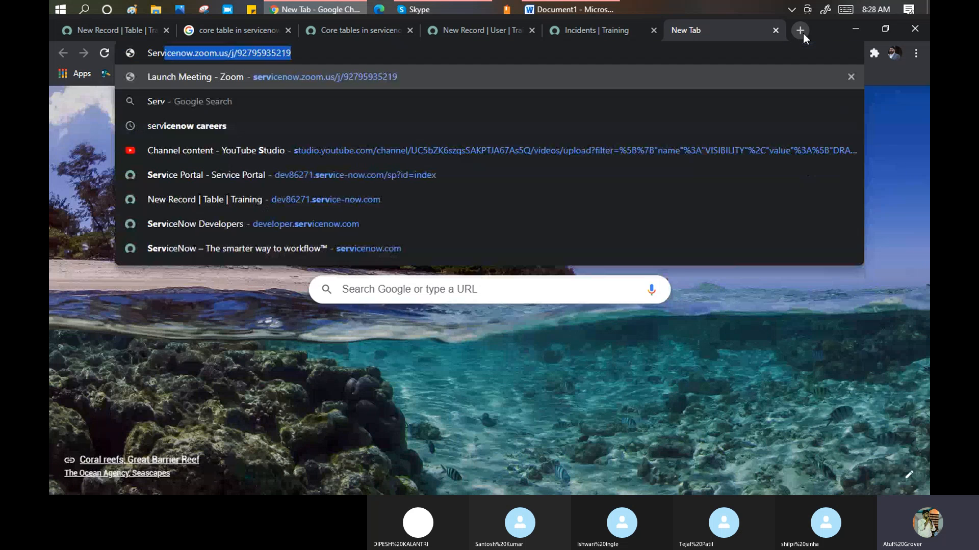
type("icenow clas")
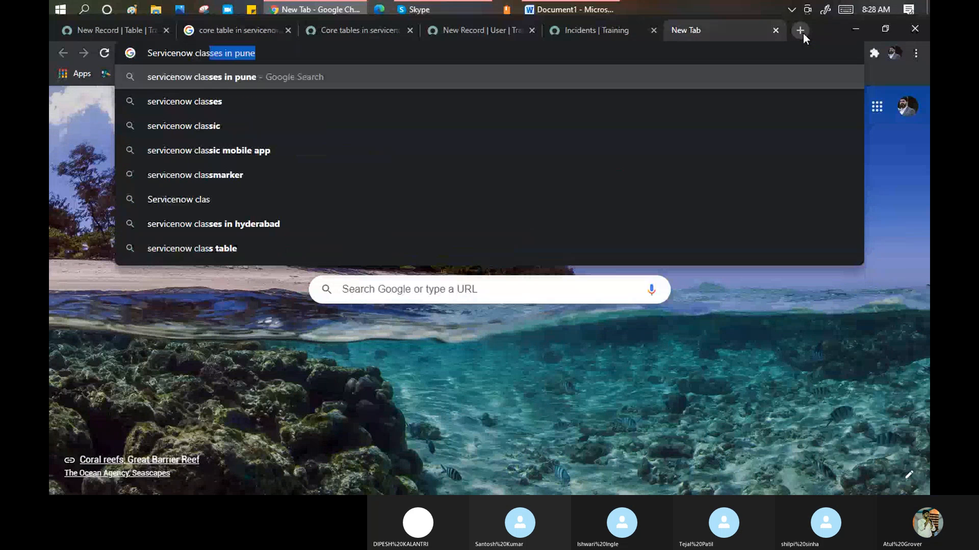
type("si")
key("BackSpace")
type("si")
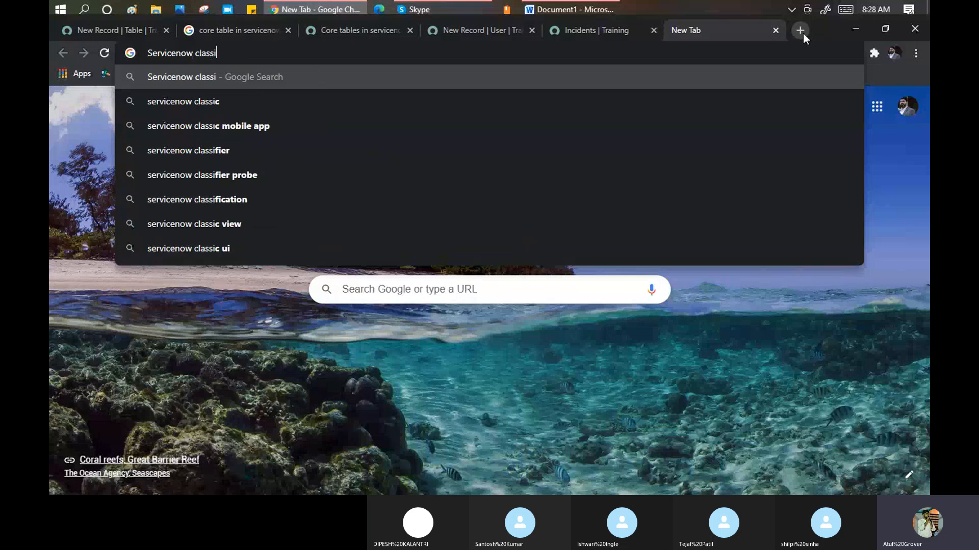
type("ce app'")
key("Return")
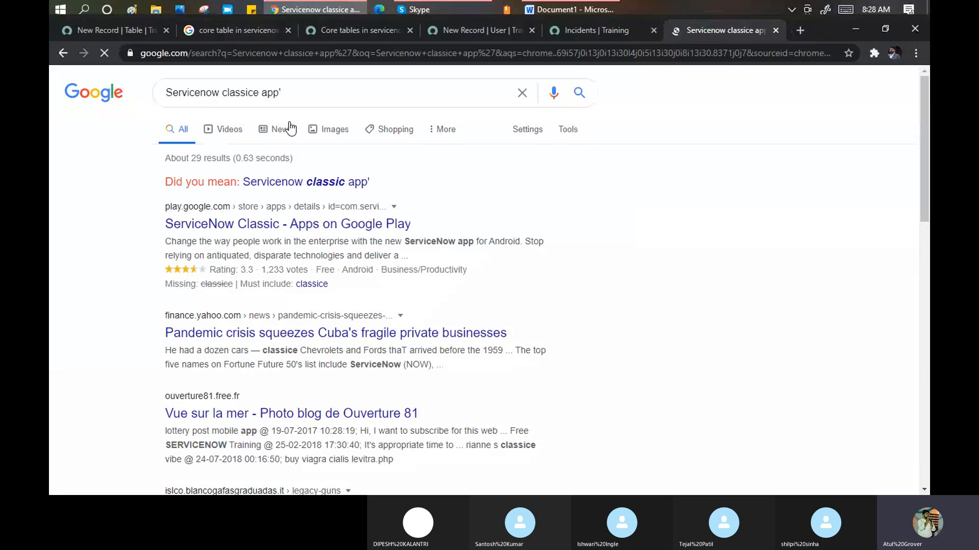
left_click(328, 131)
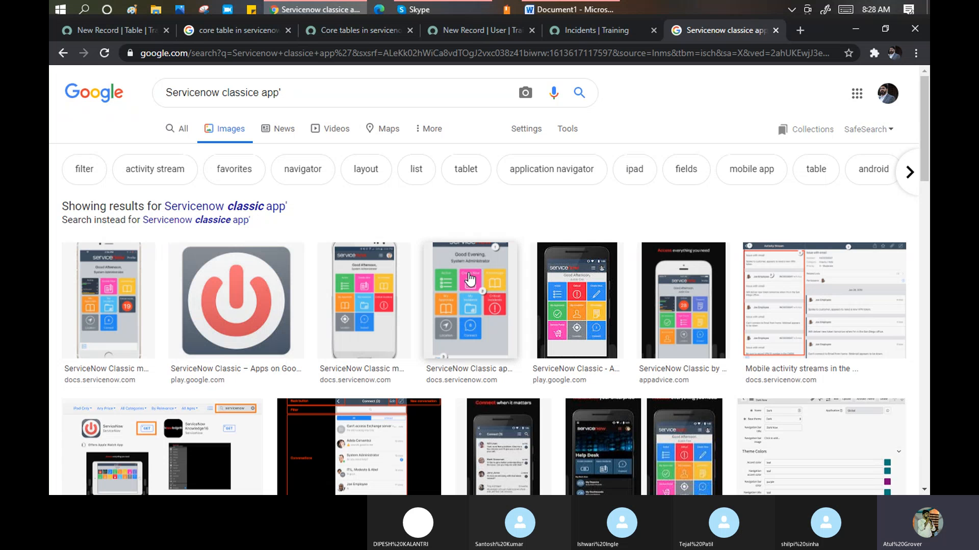
Return to the new table form and examine the instance's base address in its URL.
left_click(97, 31)
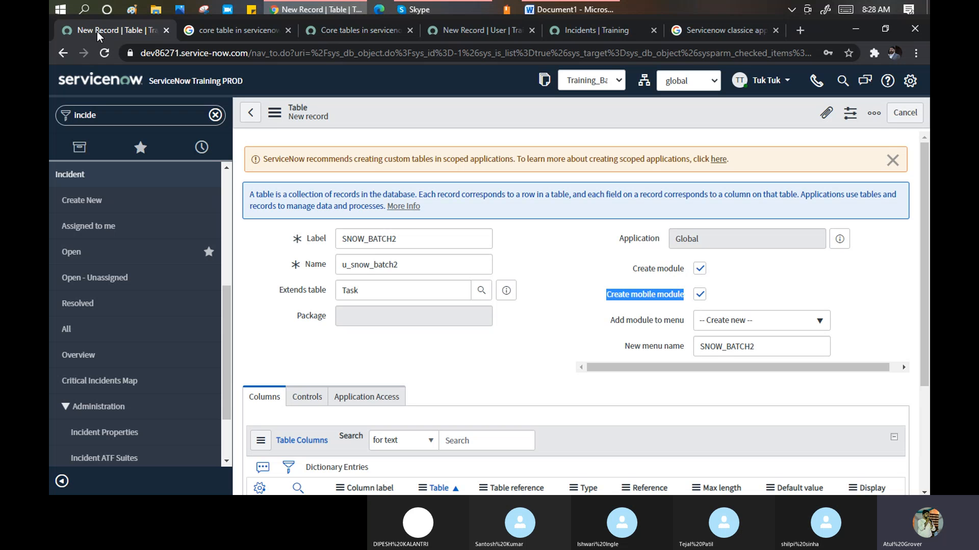
left_click(141, 55)
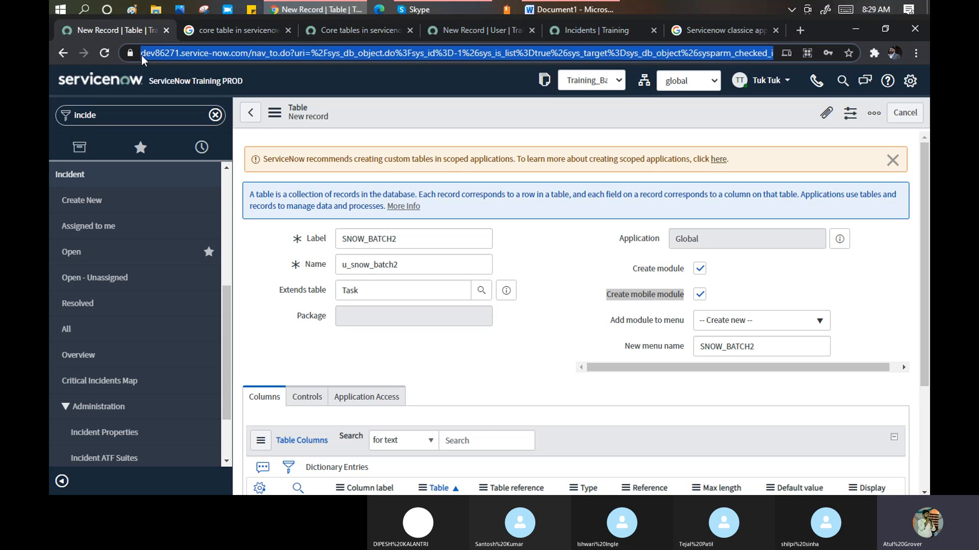
left_click(147, 54)
left_click_drag(141, 54, 278, 57)
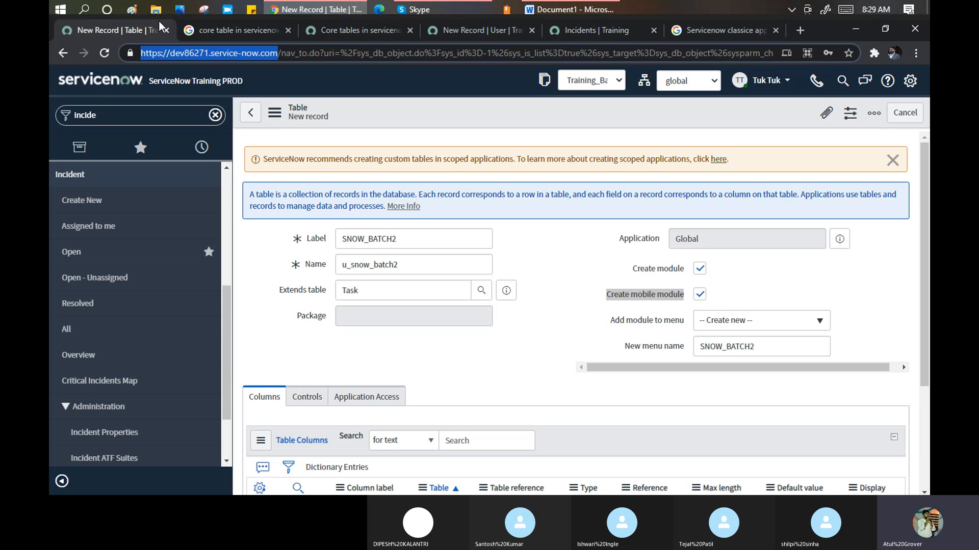
left_click(553, 240)
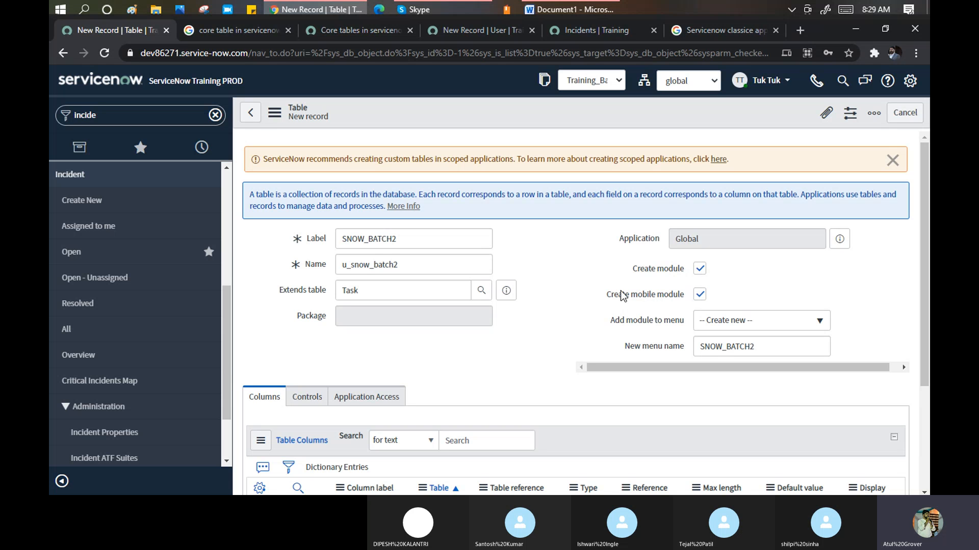
Examine Add module to menu and switch Create module off and back on twice to compare the dependent options.
scroll(571, 243, "down", 1)
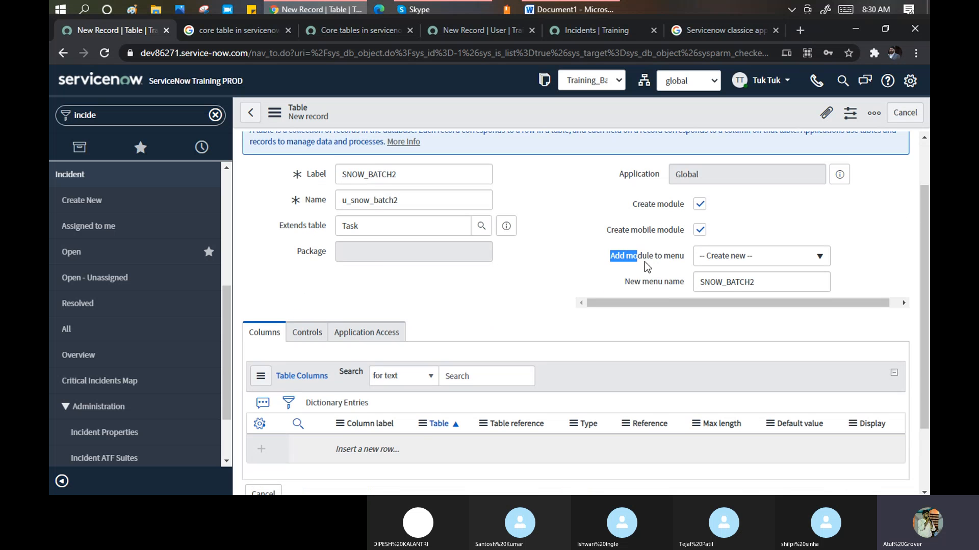
left_click_drag(644, 262, 681, 271)
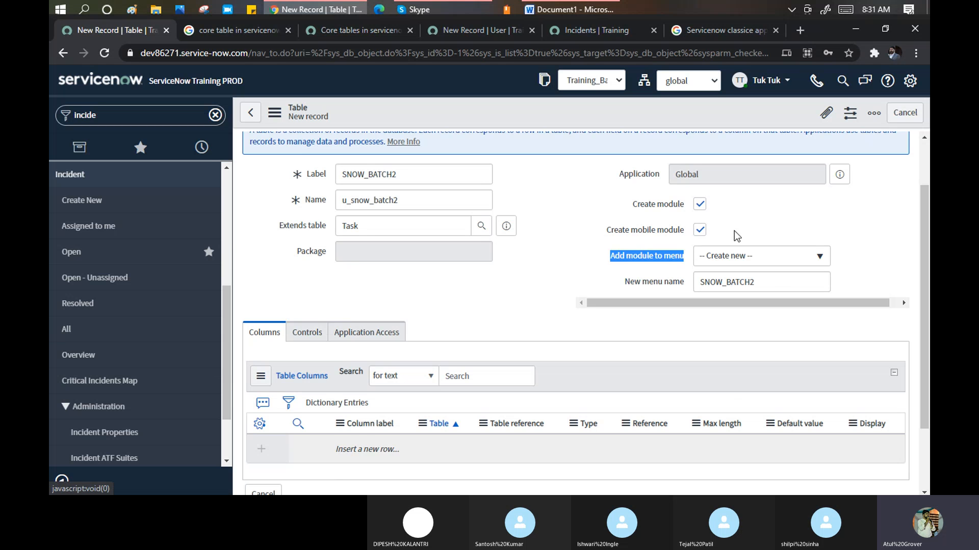
left_click(700, 205)
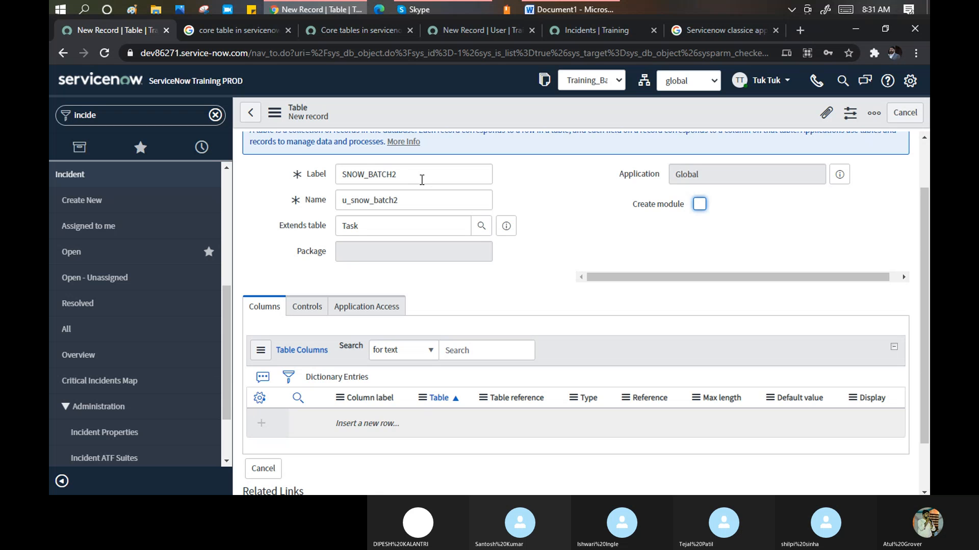
left_click(699, 204)
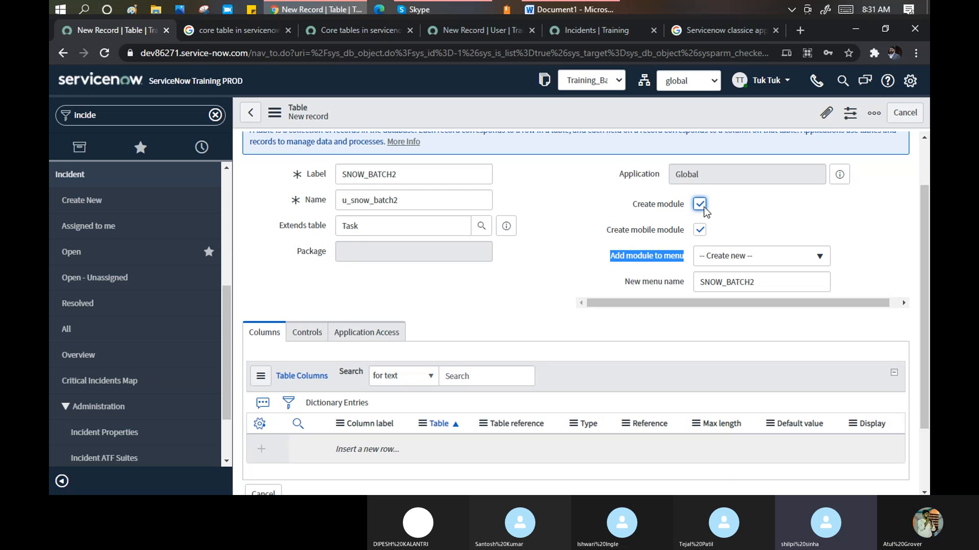
left_click(704, 208)
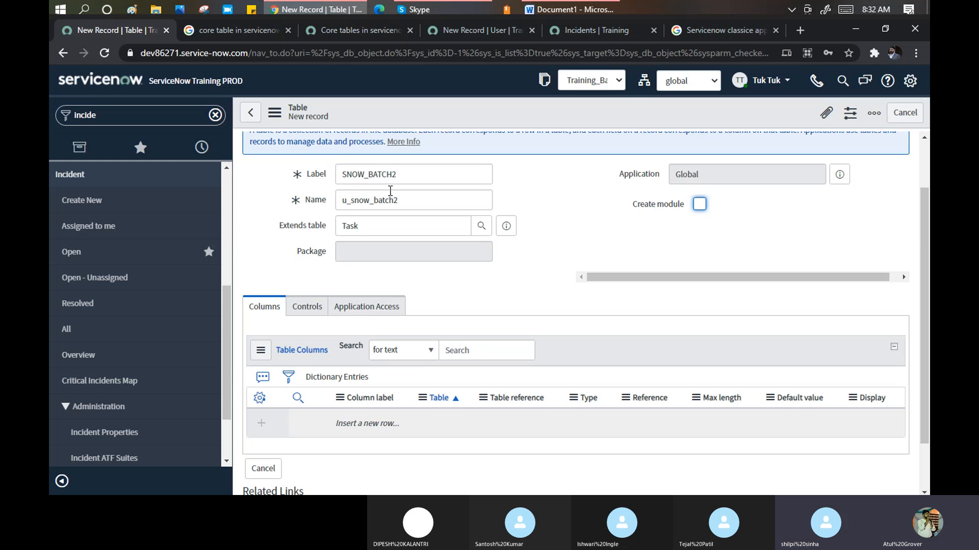
left_click(700, 204)
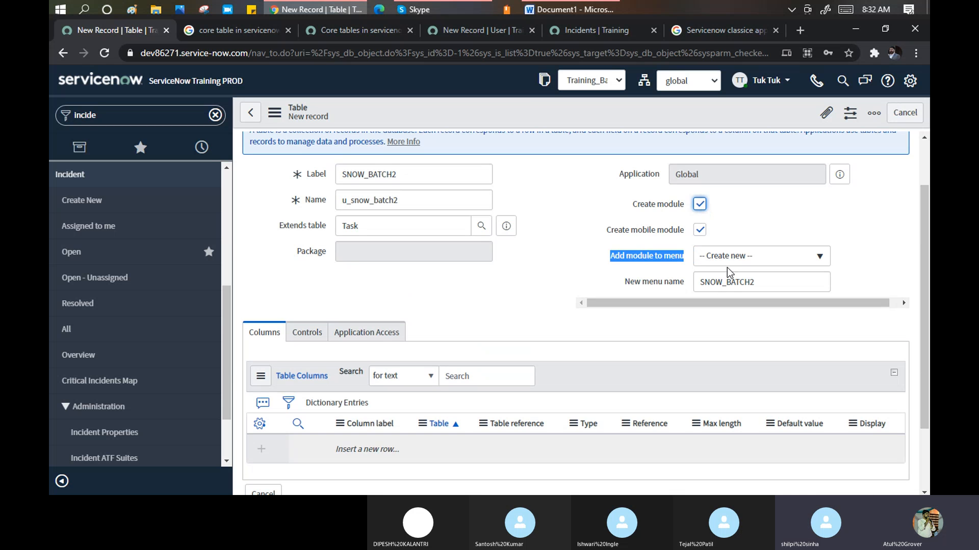
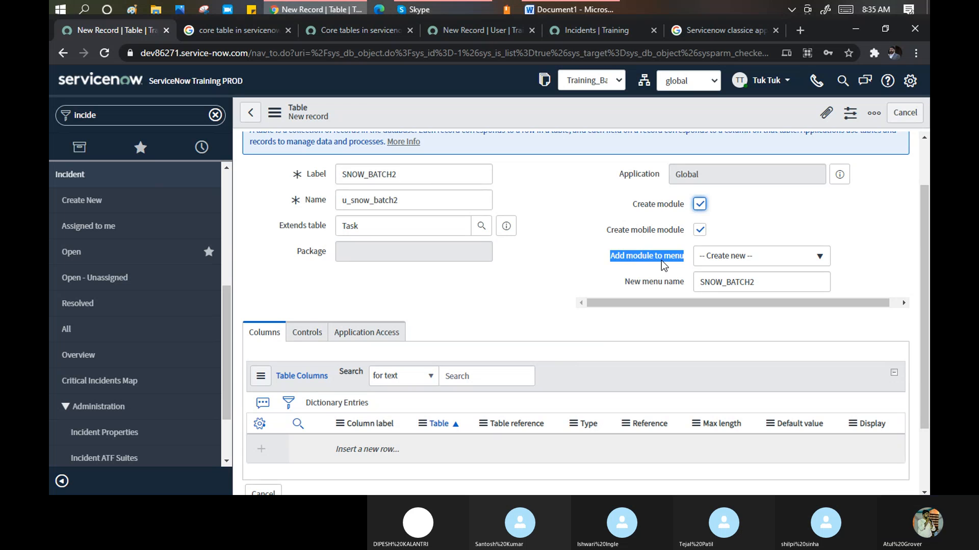
Highlight the table's label to compare it with the new menu name.
left_click(631, 261)
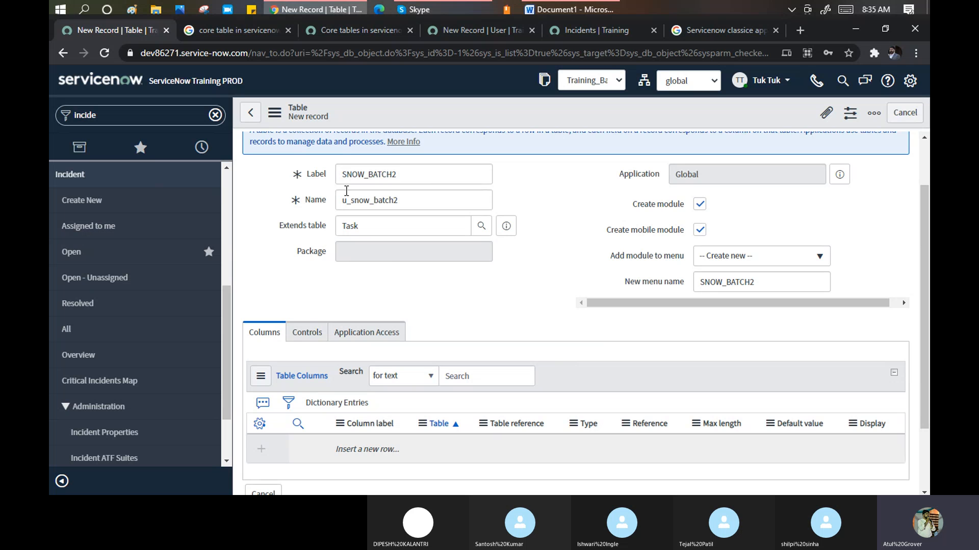
left_click(411, 174)
left_click_drag(411, 174, 337, 175)
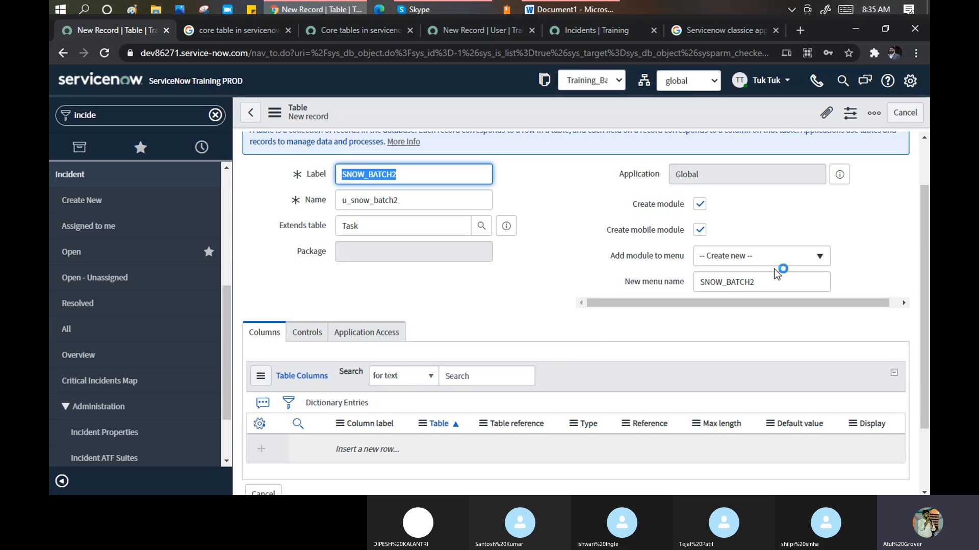
Switch Add module to menu to the existing Incident menu and back to Create new to compare the two choices.
left_click(775, 256)
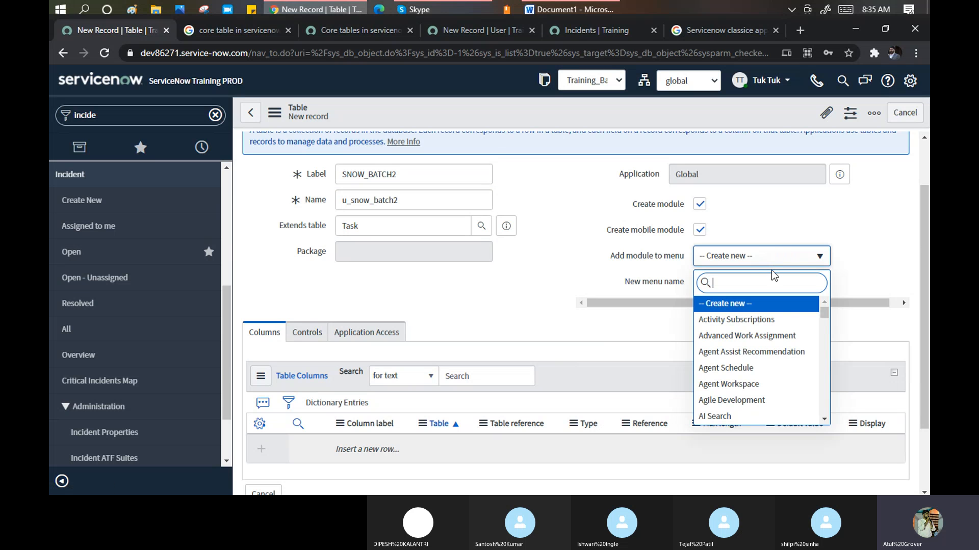
type("inc")
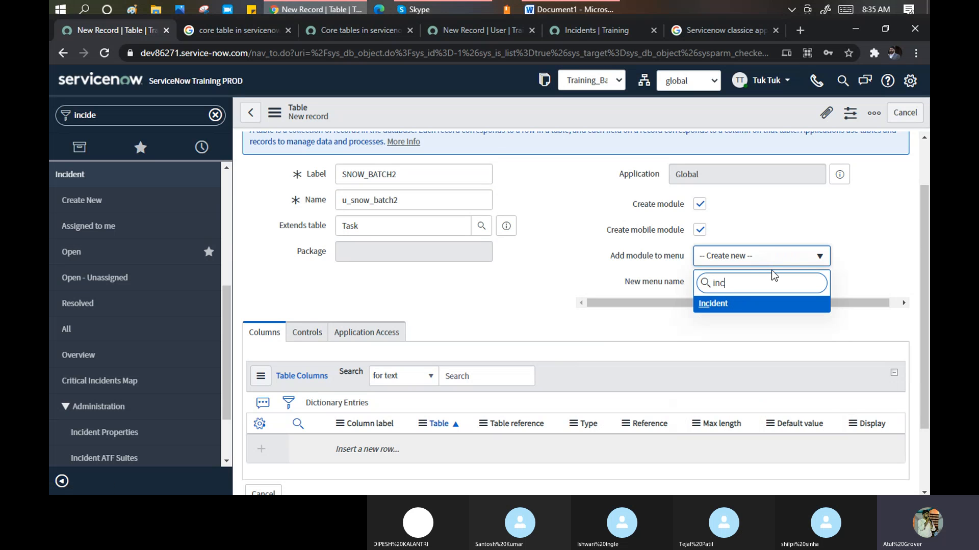
left_click(714, 304)
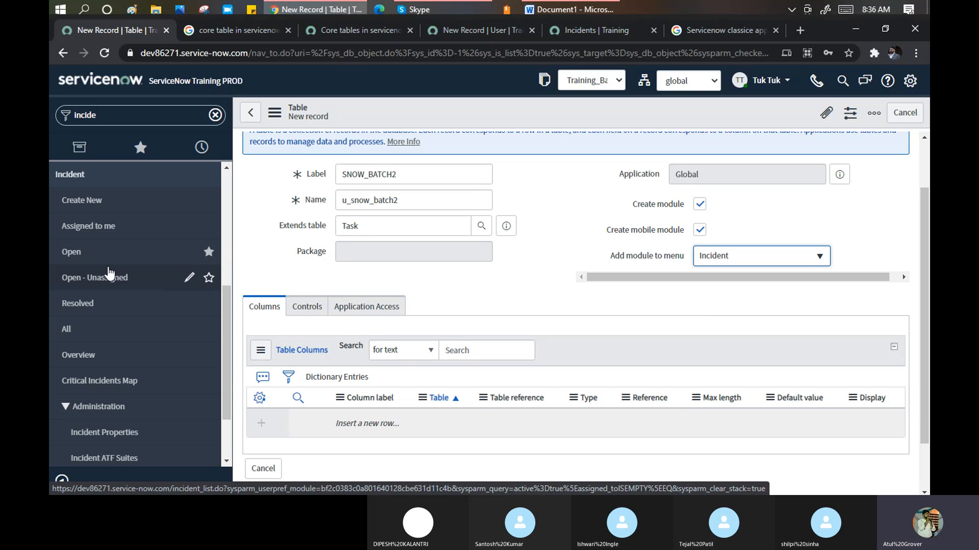
left_click(812, 259)
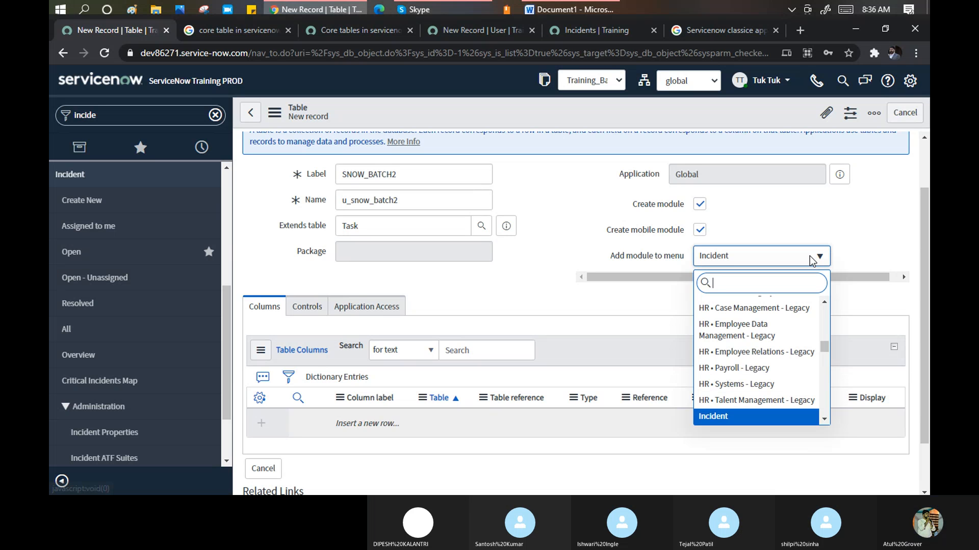
type("cre")
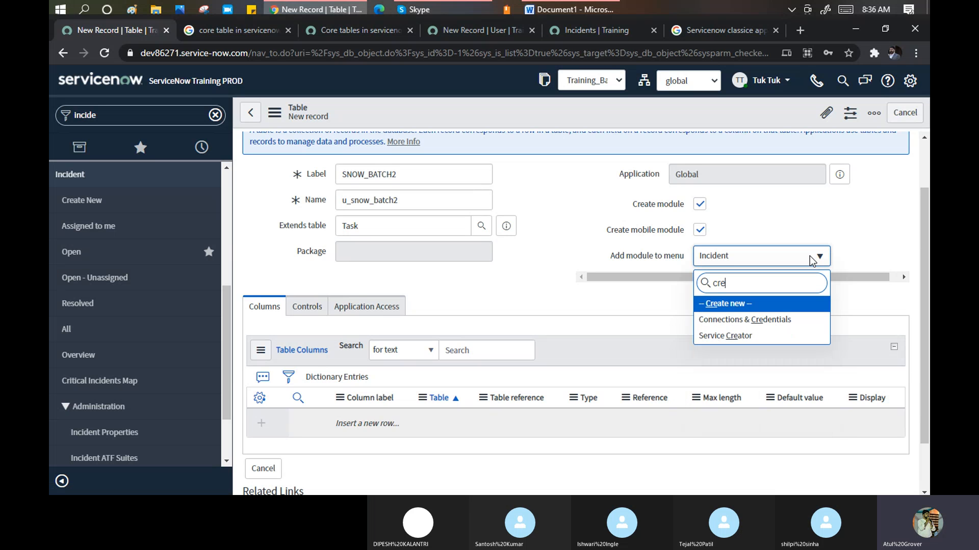
left_click(739, 303)
Name the new menu BATCH2 and save the SNOW_BATCH2 table record.
left_click_drag(776, 283, 680, 280)
type("BATCG2")
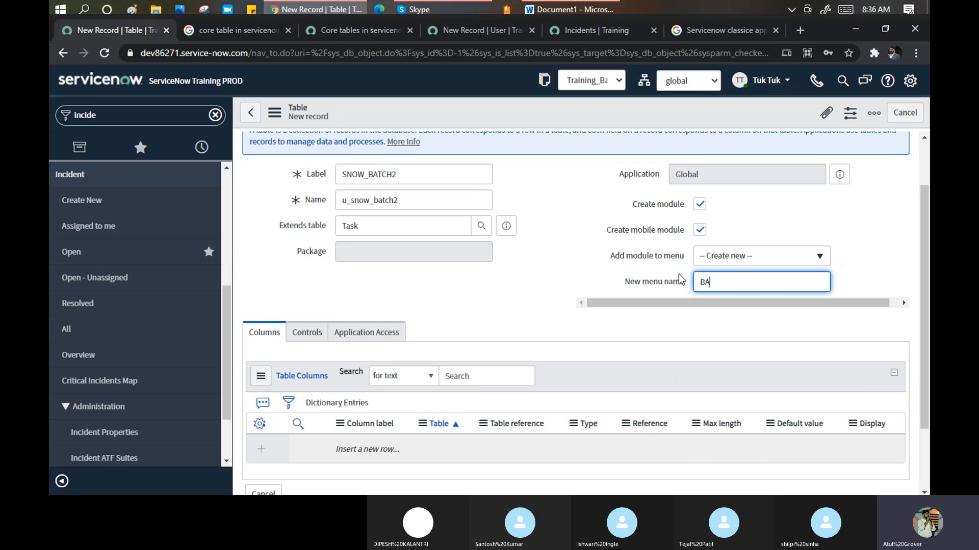
key("BackSpace")
key("BackSpace")
type("H2")
right_click(475, 118)
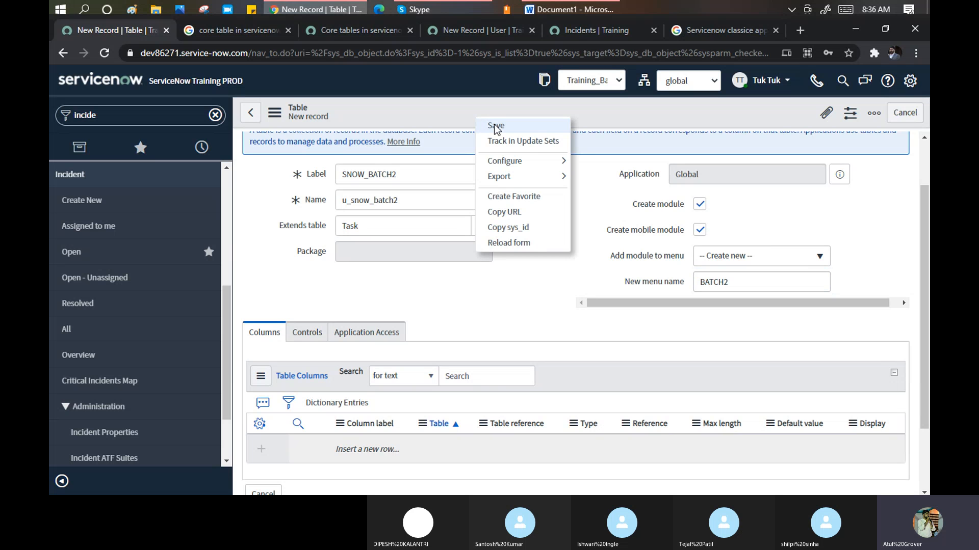
left_click(494, 126)
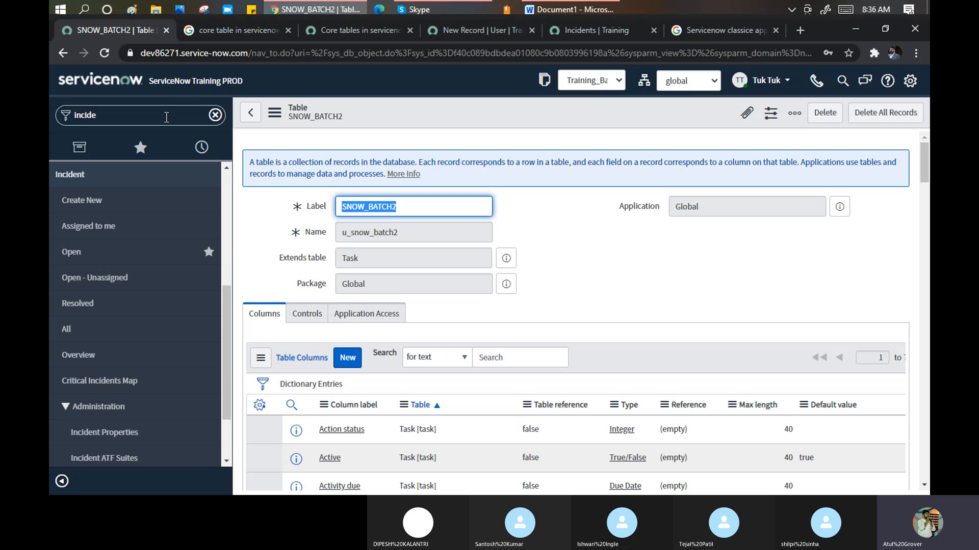
Replace the navigator filter with "Batch" to find the new menu and its module.
left_click(131, 119)
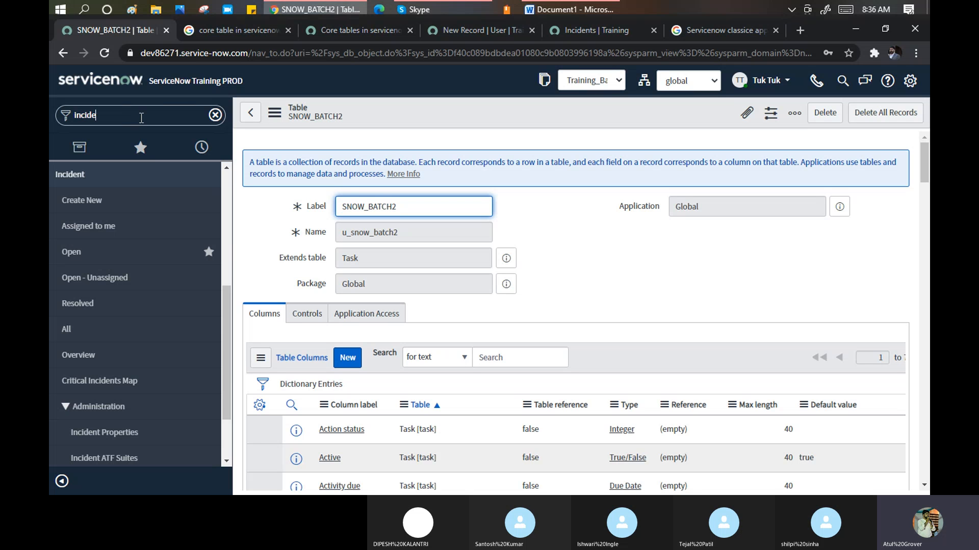
left_click_drag(141, 117, 57, 111)
key("BackSpace")
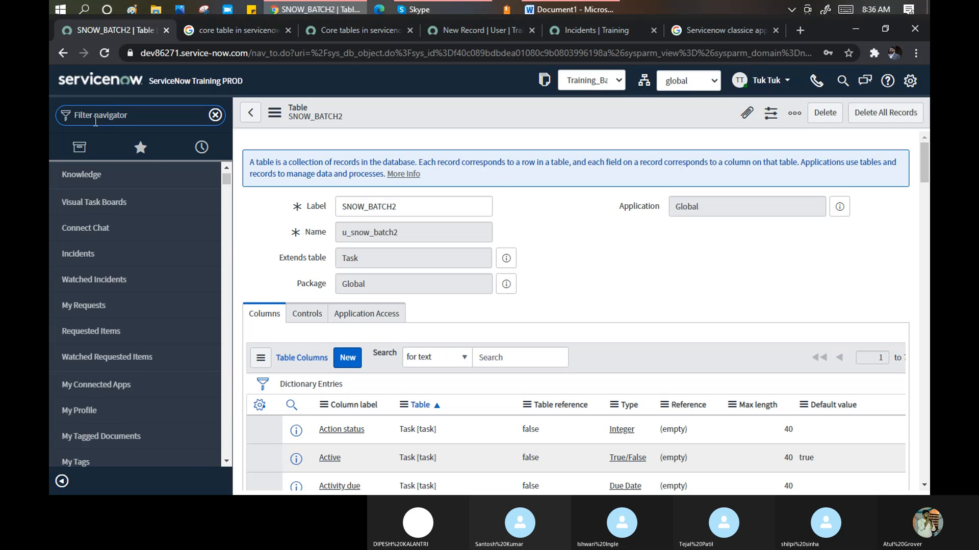
type("Bac")
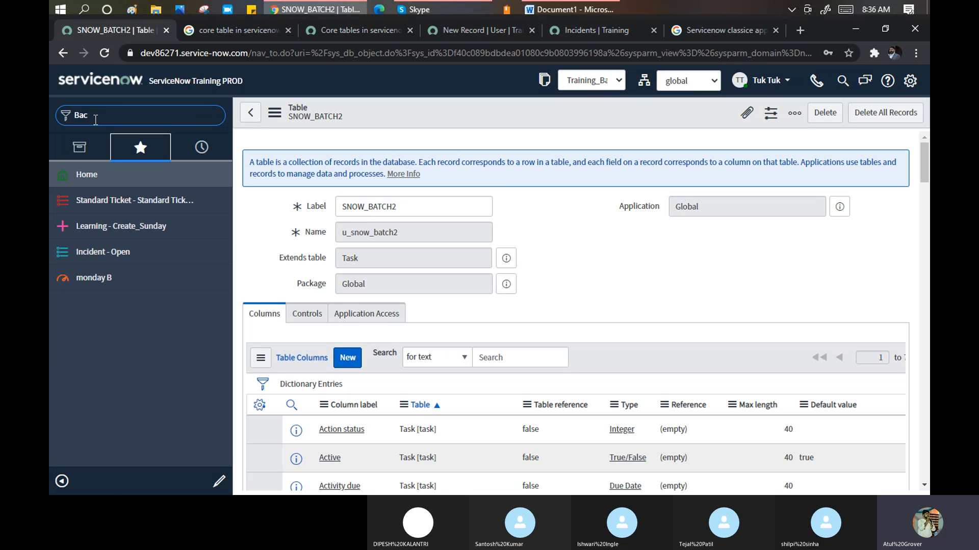
key("BackSpace")
type("tch")
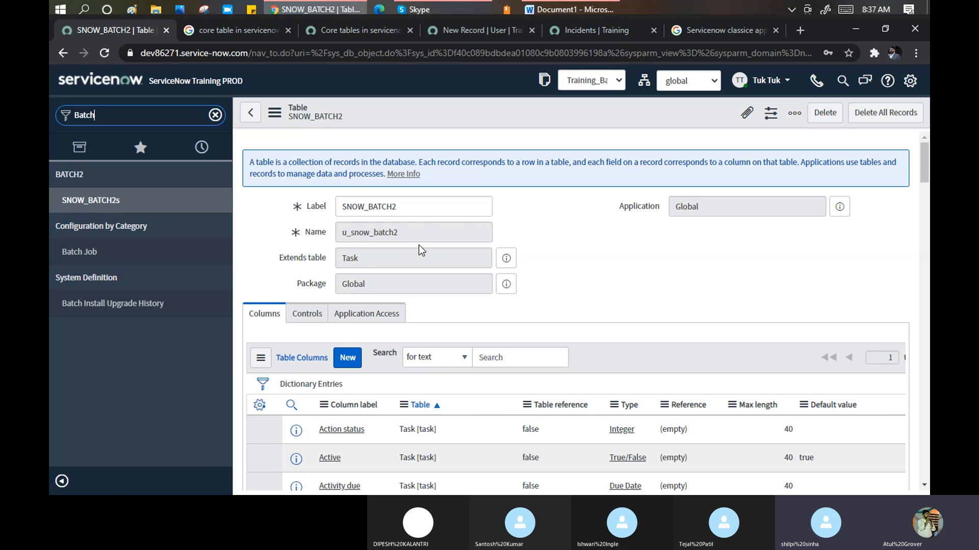
Highlight the saved table's name and header label to compare them with the module in the navigator.
left_click_drag(402, 232, 328, 232)
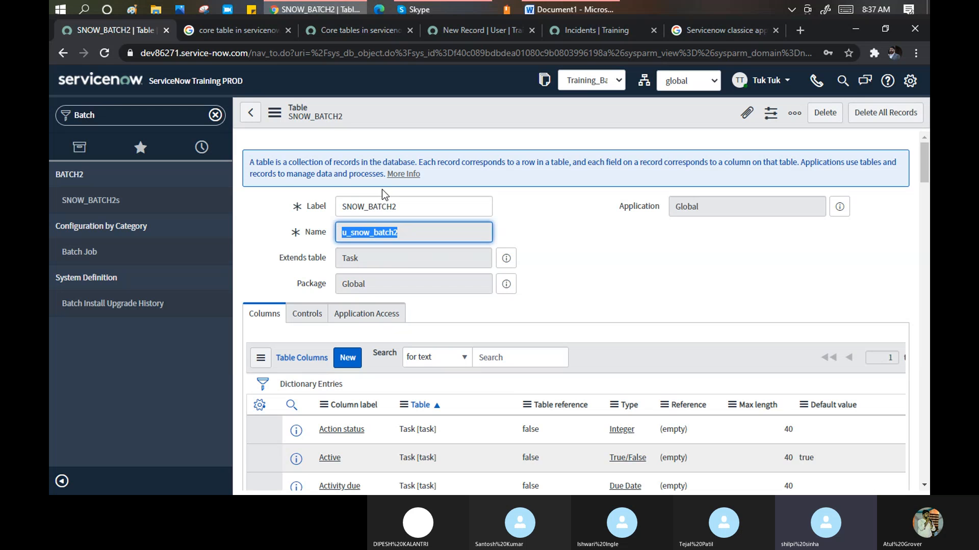
left_click_drag(345, 121, 287, 108)
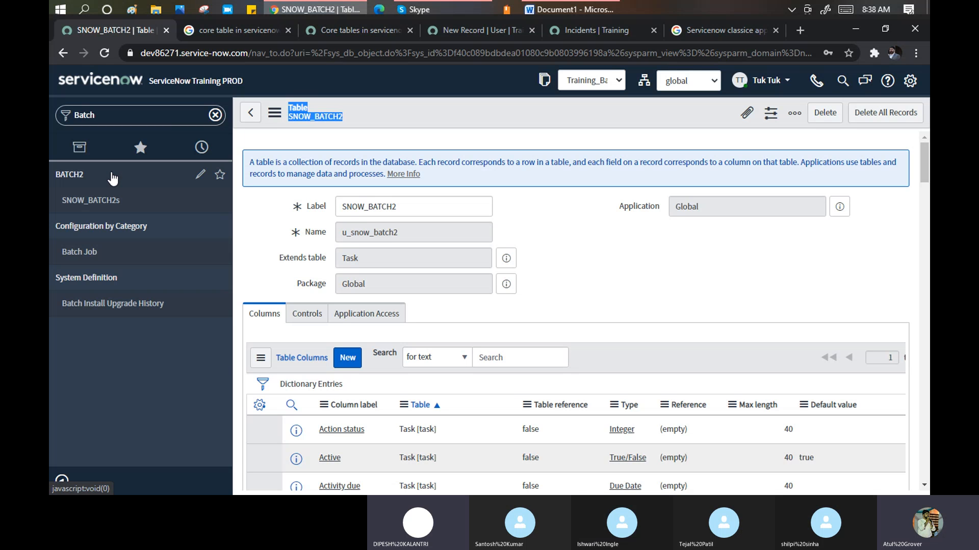
left_click(569, 225)
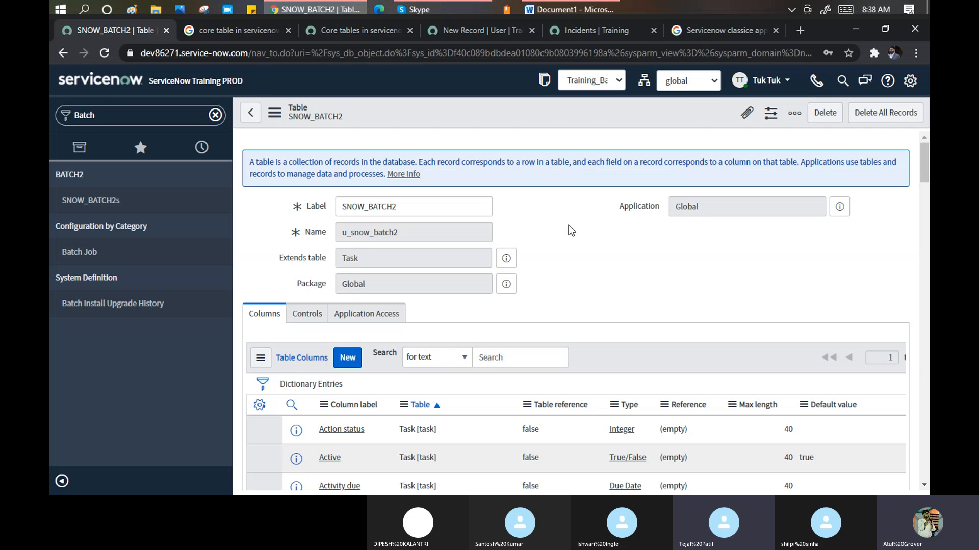
left_click_drag(349, 233, 337, 237)
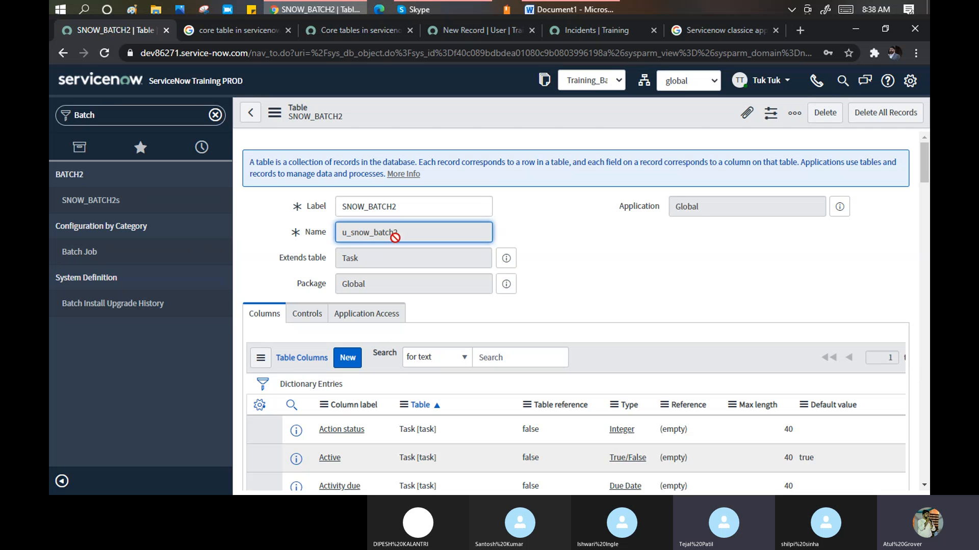
left_click_drag(399, 233, 331, 231)
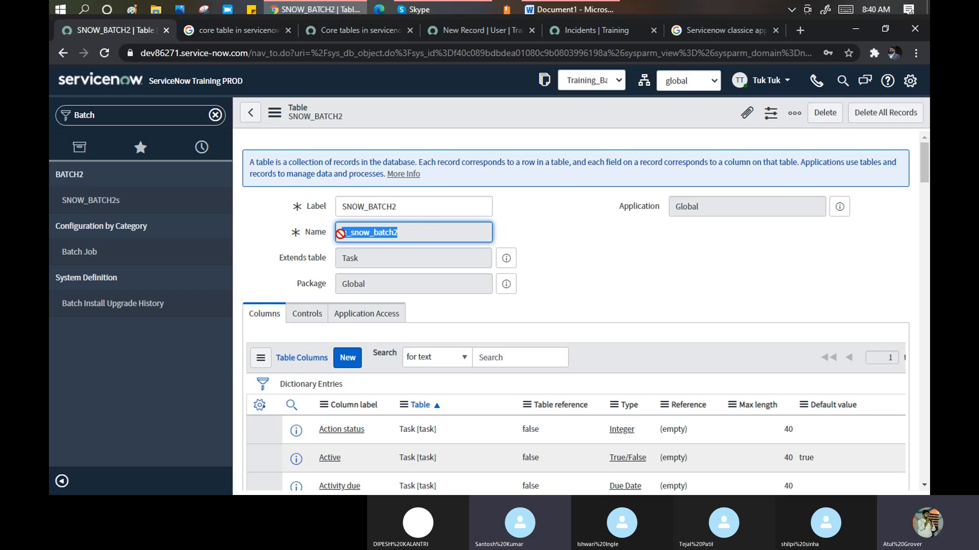
left_click(427, 229)
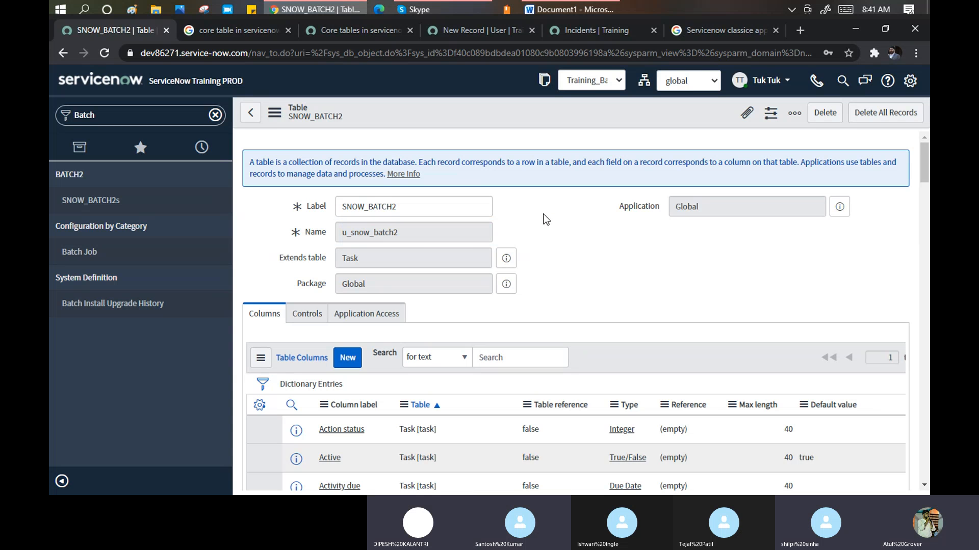
Collapse the navigator and examine the table's column list, from the columns inherited from Task to its own Sys ID.
scroll(544, 213, "down", 4)
scroll(591, 225, "up", 4)
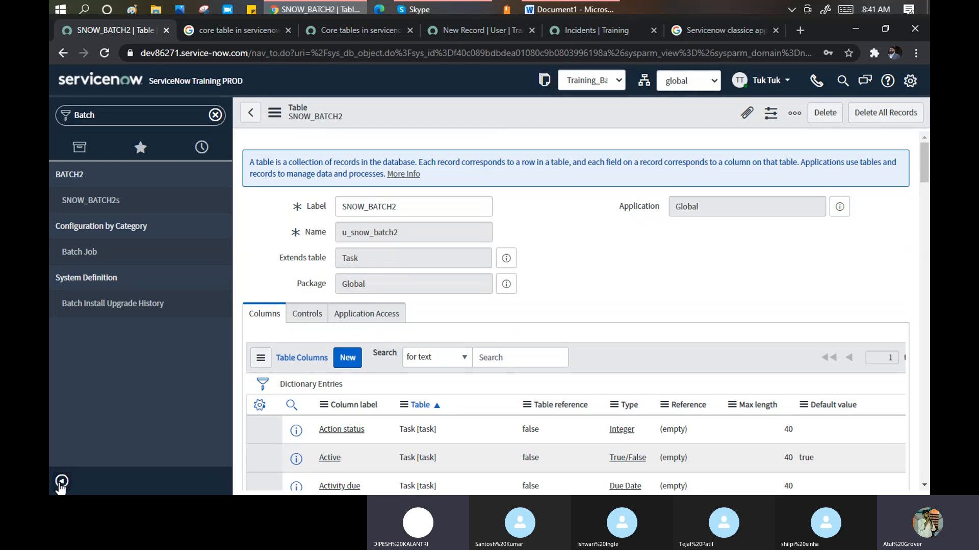
left_click(61, 481)
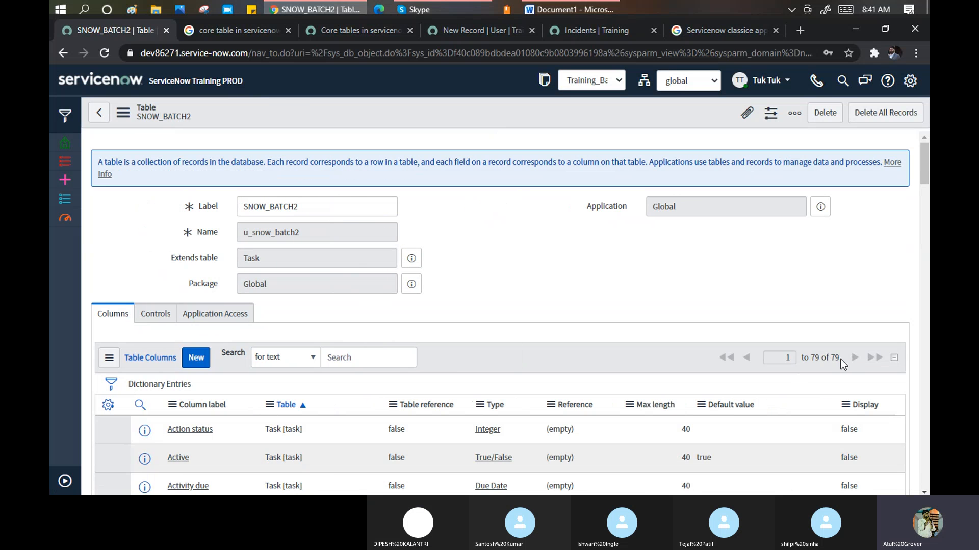
left_click_drag(840, 359, 801, 360)
scroll(433, 368, "down", 4)
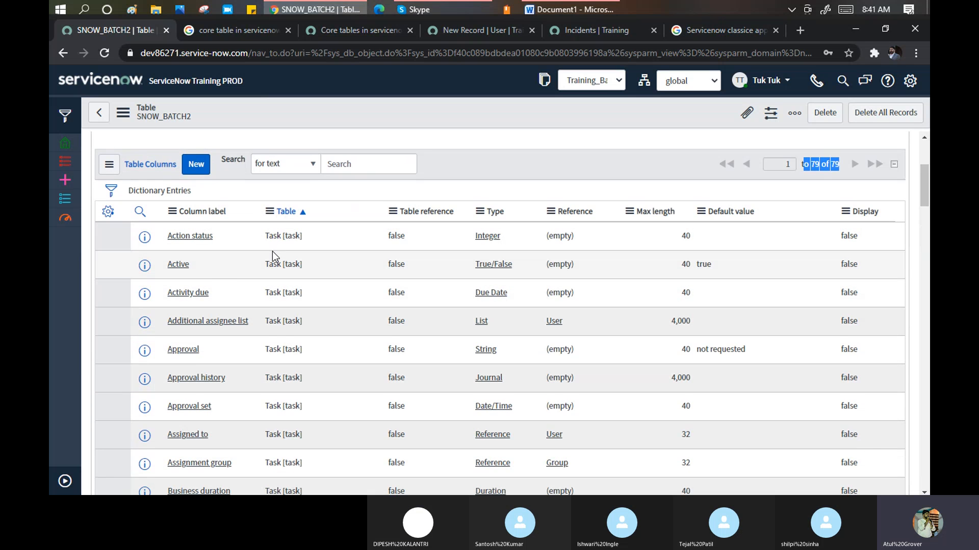
scroll(272, 252, "down", 16)
scroll(273, 260, "down", 20)
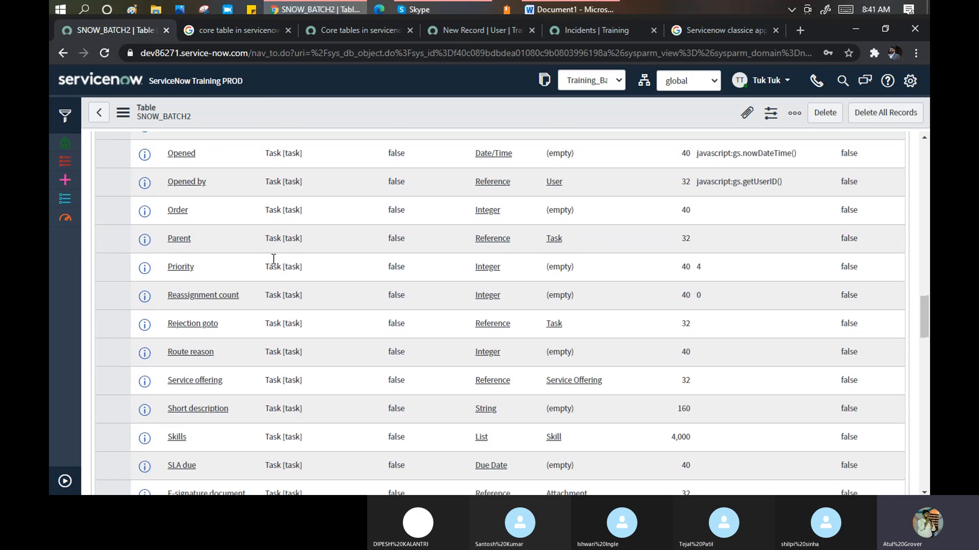
scroll(271, 262, "down", 8)
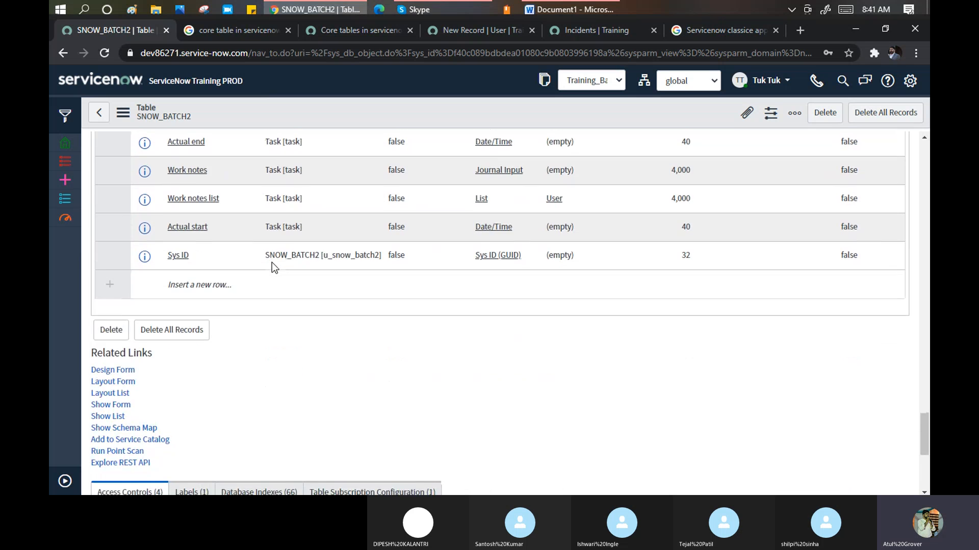
scroll(271, 262, "up", 4)
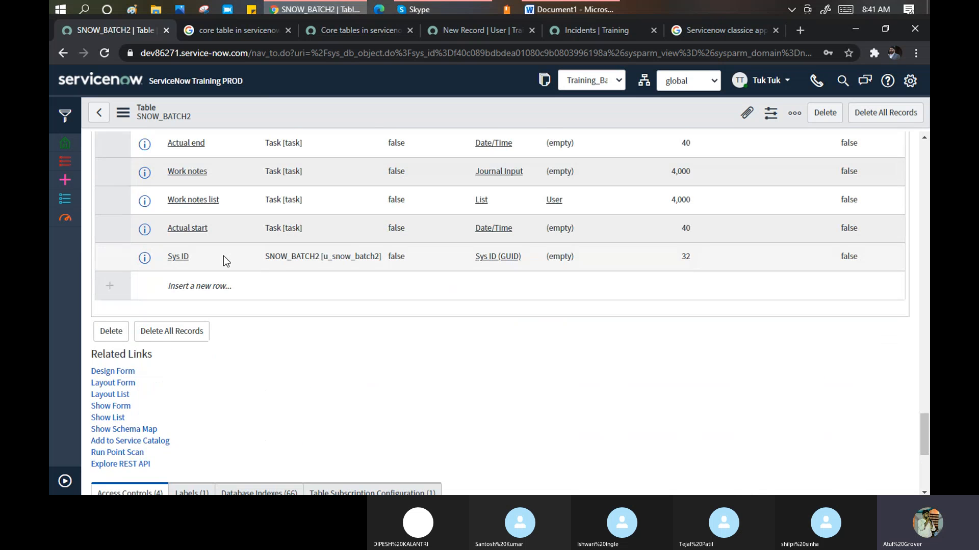
left_click_drag(175, 255, 168, 256)
scroll(274, 253, "up", 15)
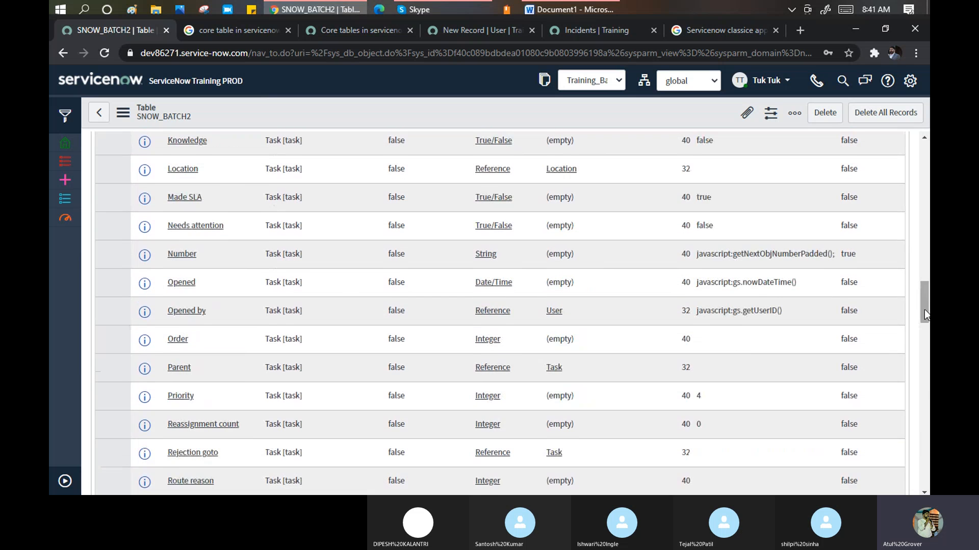
left_click_drag(924, 310, 921, 152)
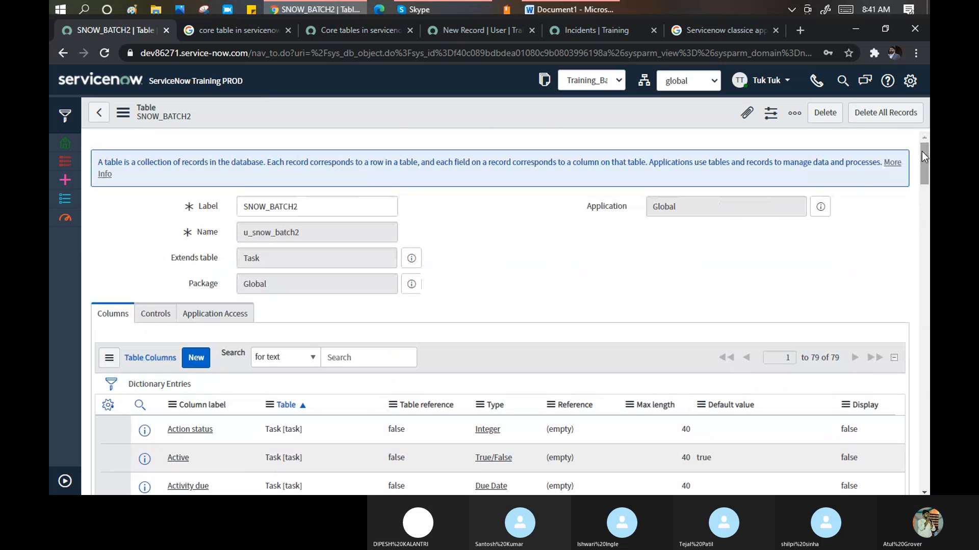
Restore the navigator filtered by "batch" and examine the SNOW_BATCH2s module's settings and record list.
left_click(66, 482)
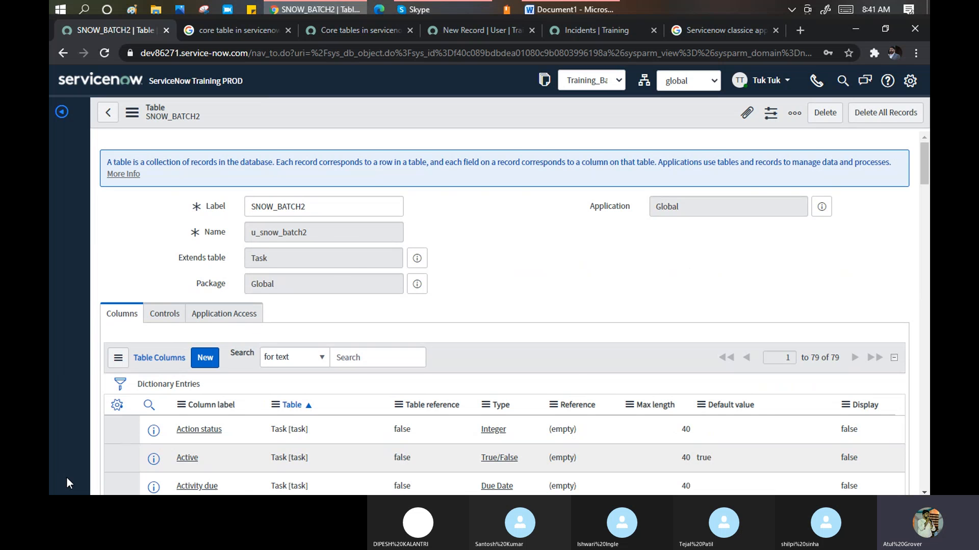
left_click(67, 480)
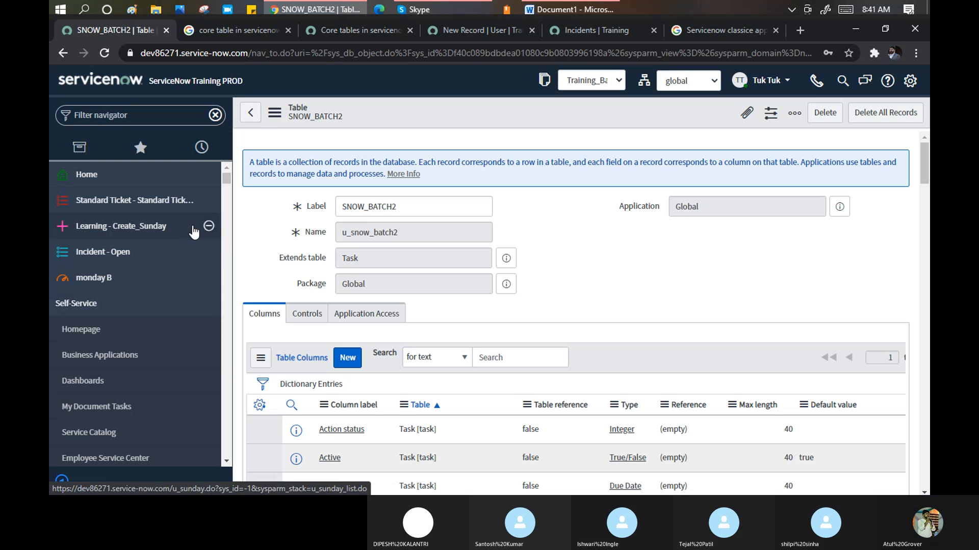
left_click(98, 117)
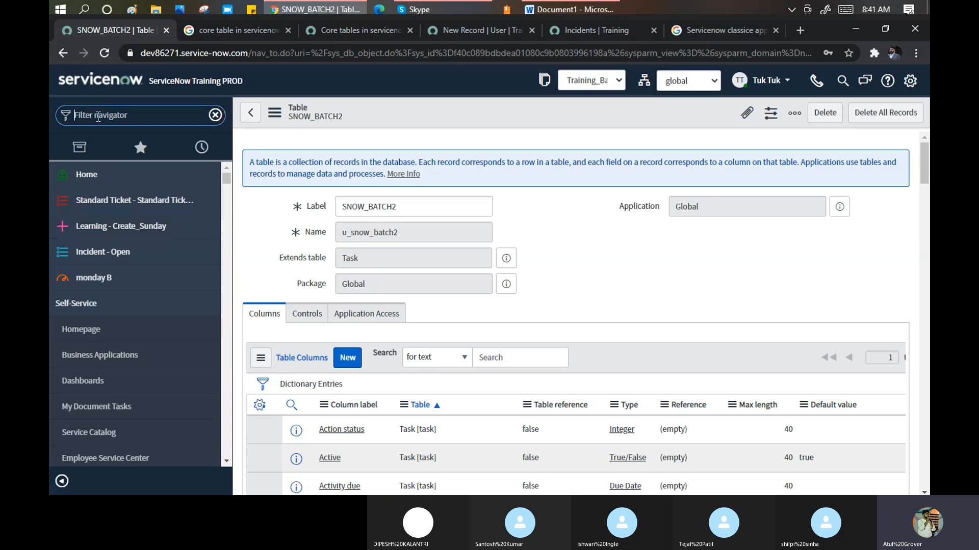
type("batch")
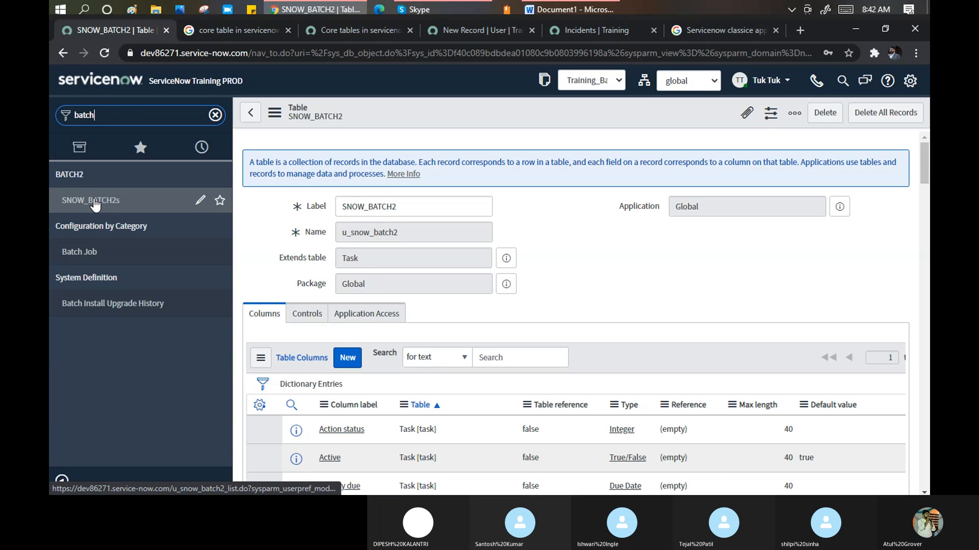
left_click(199, 203)
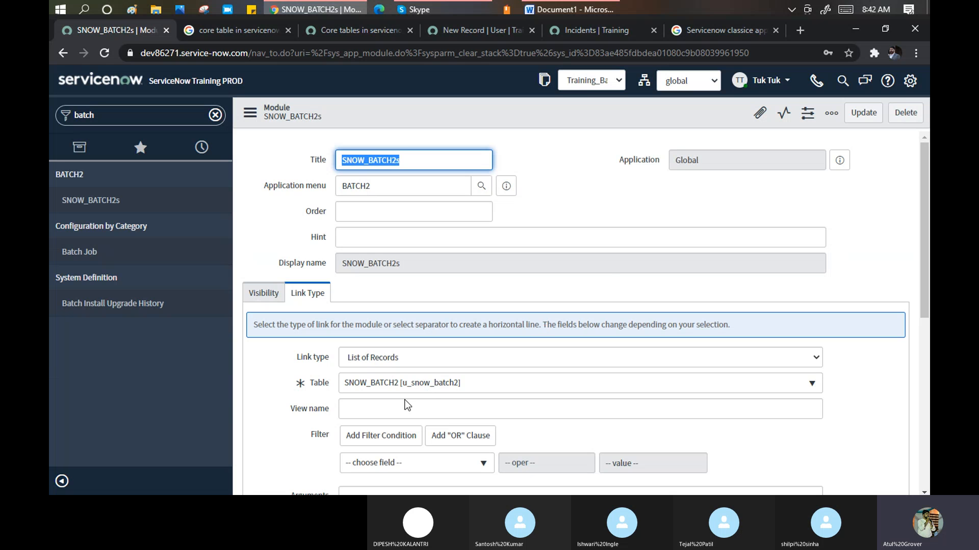
left_click(94, 202)
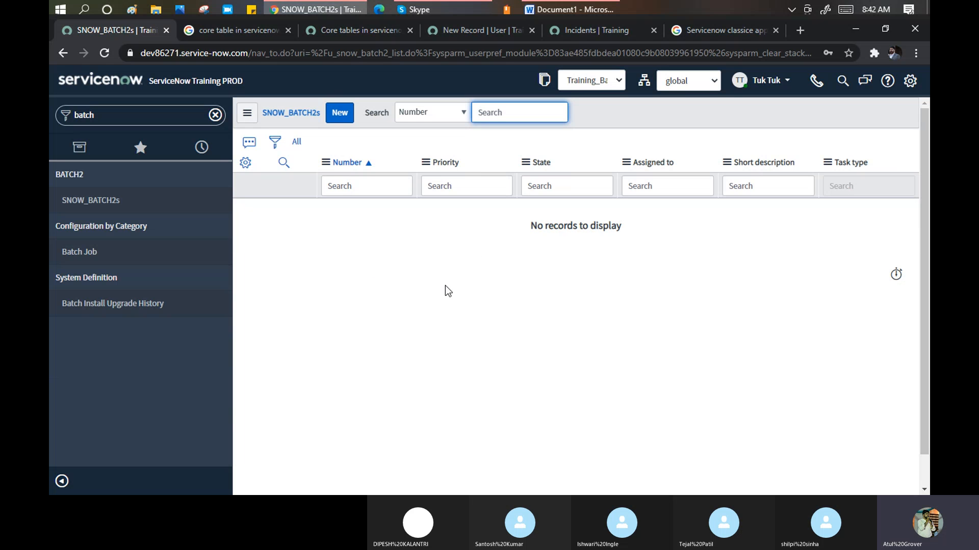
Rename the SNOW_BATCH2s module's title to SNOW_BATCH2 and save the module record.
mouse_move(198, 203)
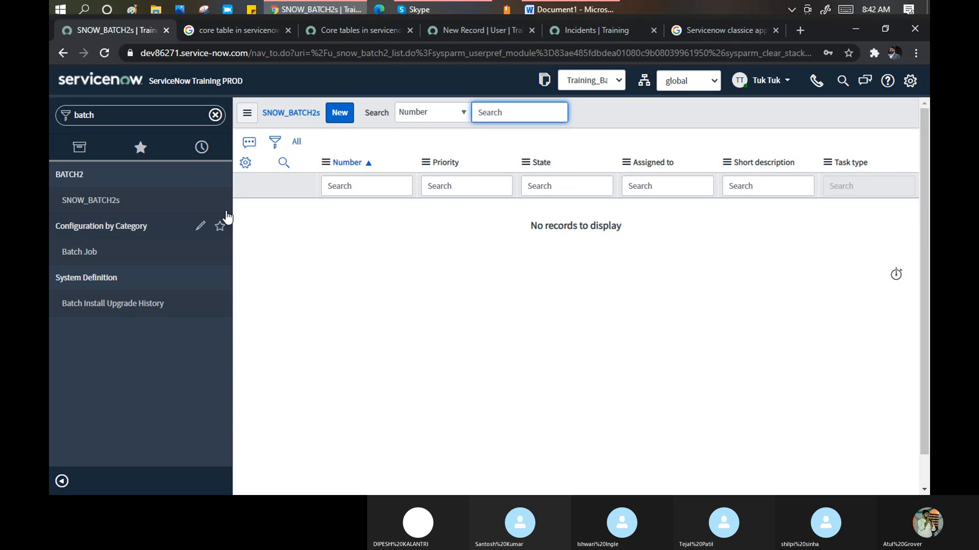
left_click(199, 202)
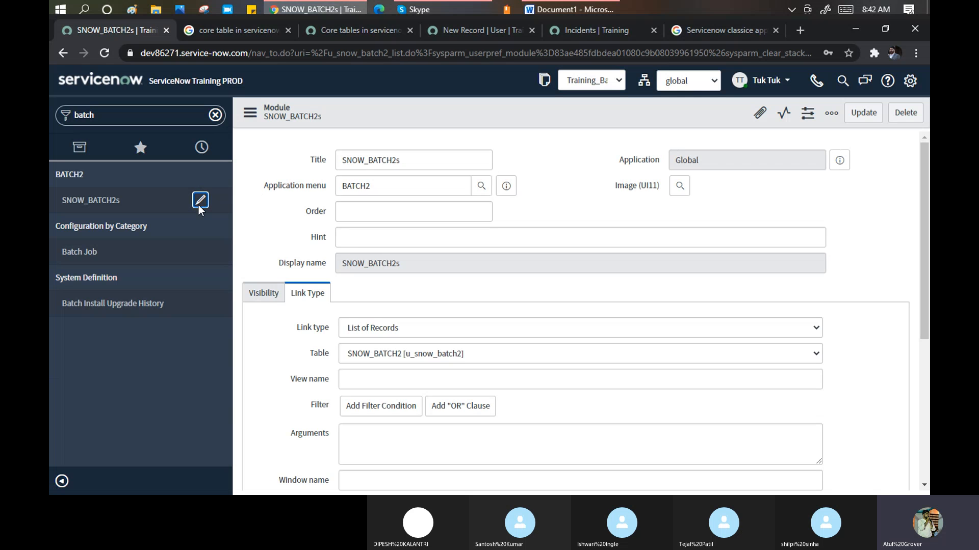
left_click(404, 163)
key("BackSpace")
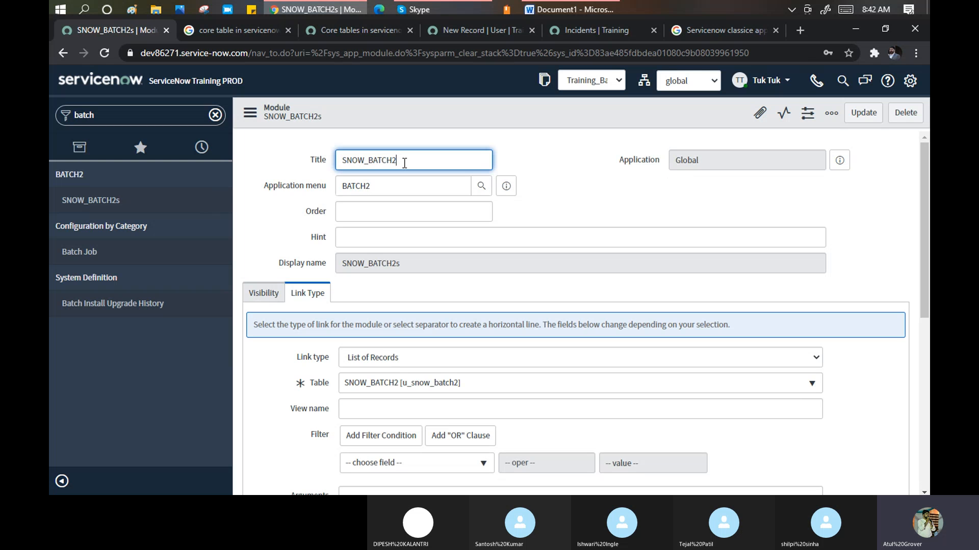
right_click(425, 110)
left_click(429, 115)
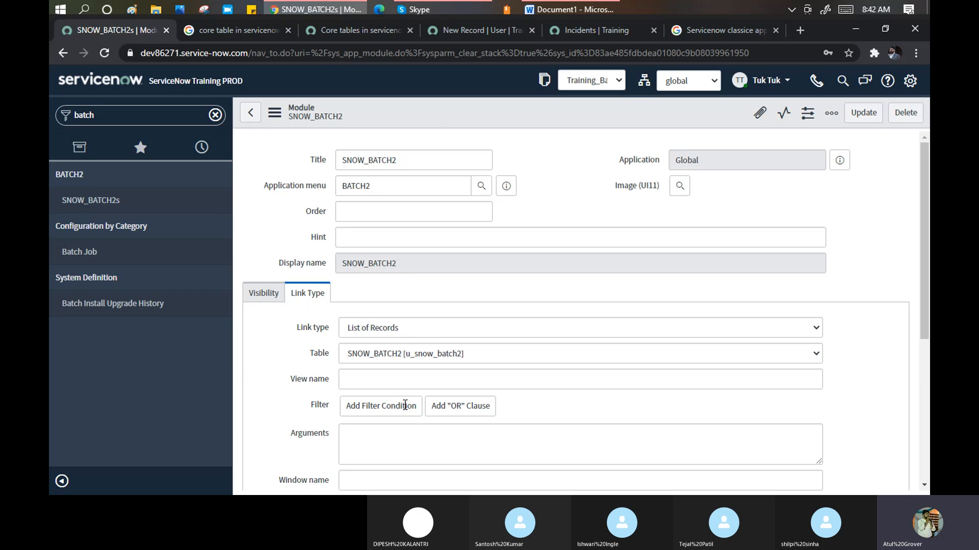
scroll(405, 332, "down", 3)
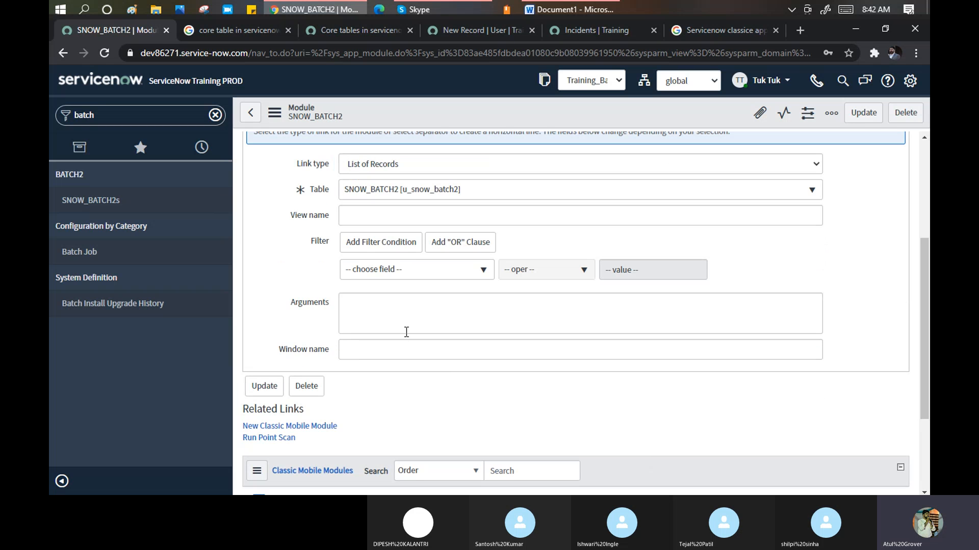
scroll(418, 301, "up", 1)
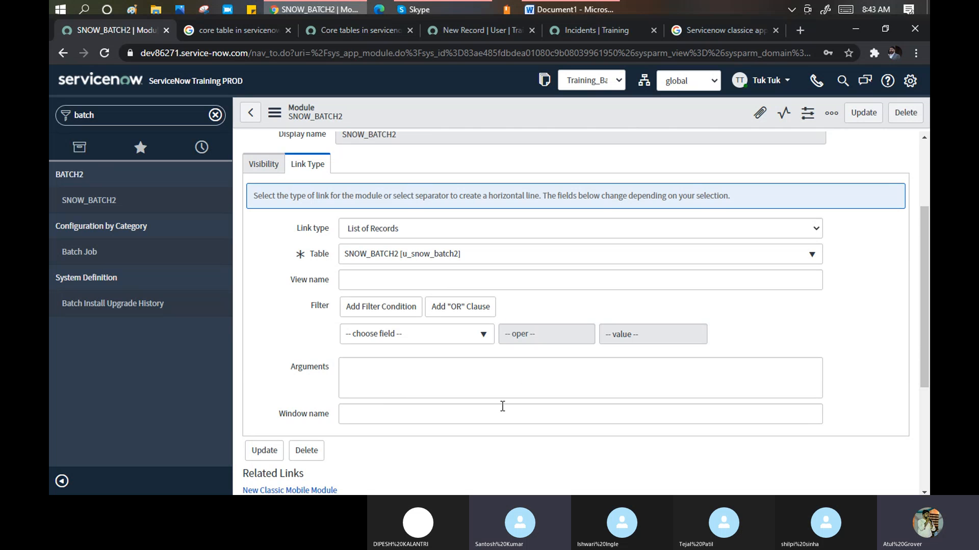
Filter the navigator by "incident" and open the settings of the Incident menu's Assigned to me module.
left_click(132, 114)
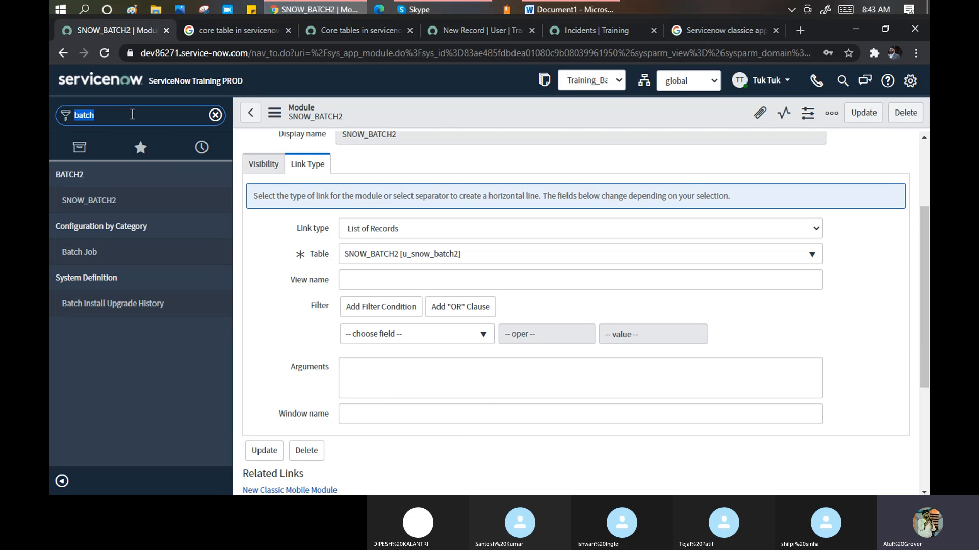
type("in")
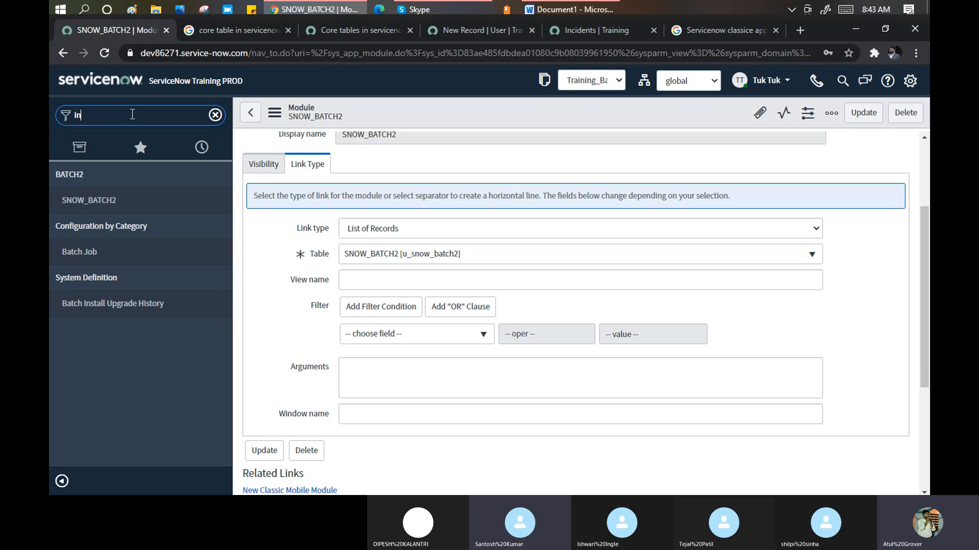
type("c")
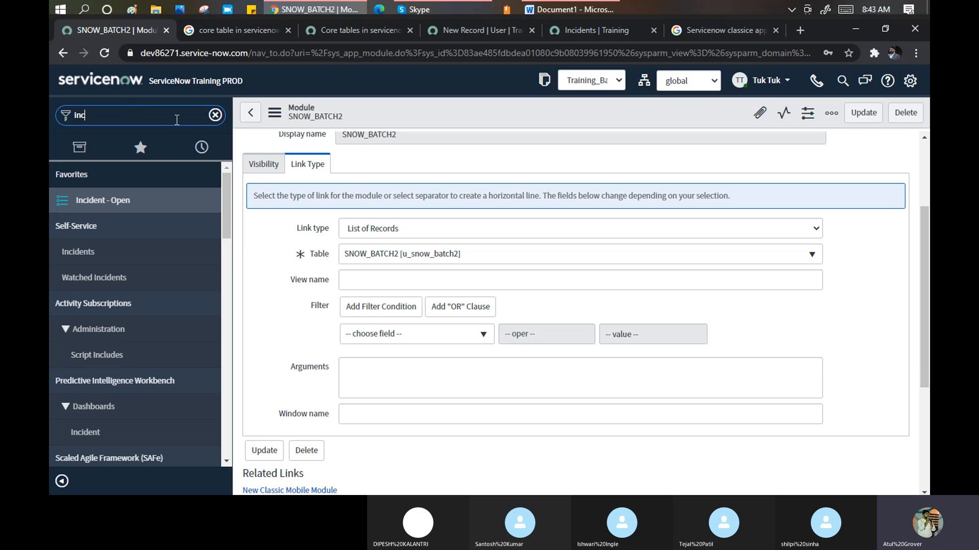
type("ident")
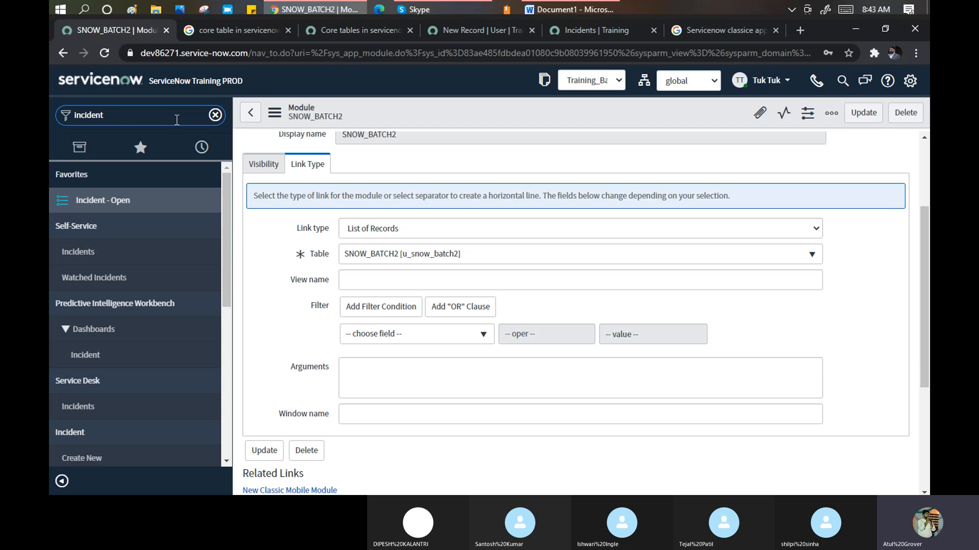
mouse_move(228, 185)
left_mouse_down()
mouse_move(243, 263)
mouse_move(235, 283)
left_mouse_up()
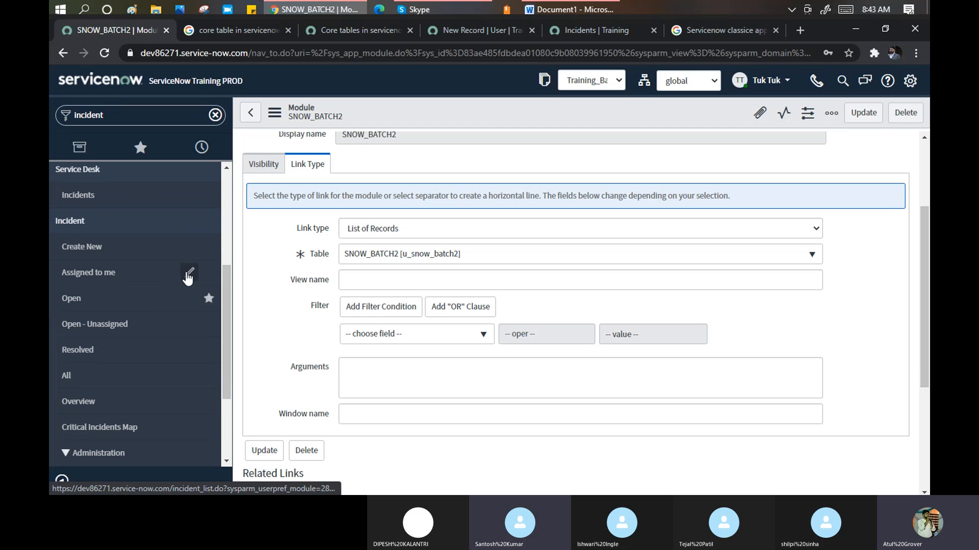
left_click(189, 274)
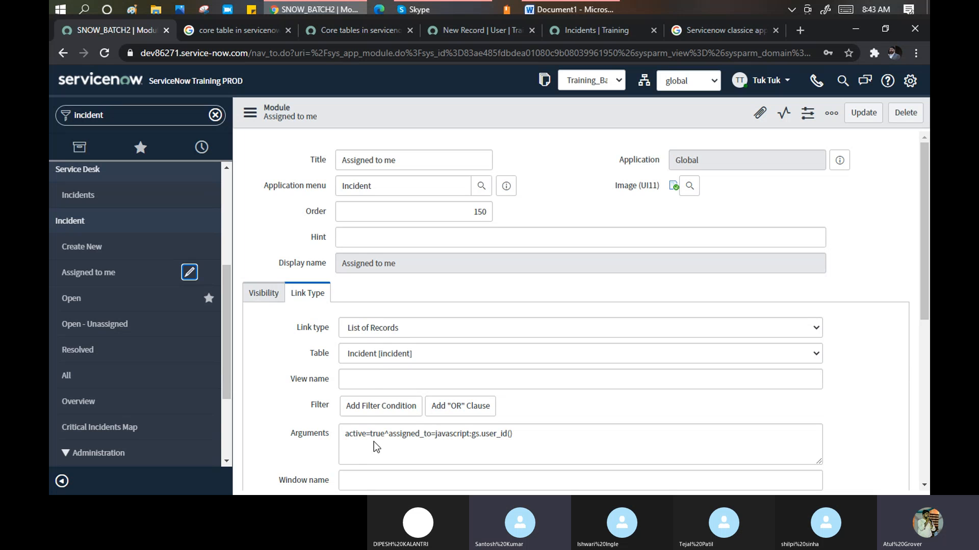
Examine the Assigned to me module's filter conditions and arguments, highlighting the Assigned to value and the argument string.
scroll(393, 375, "down", 4)
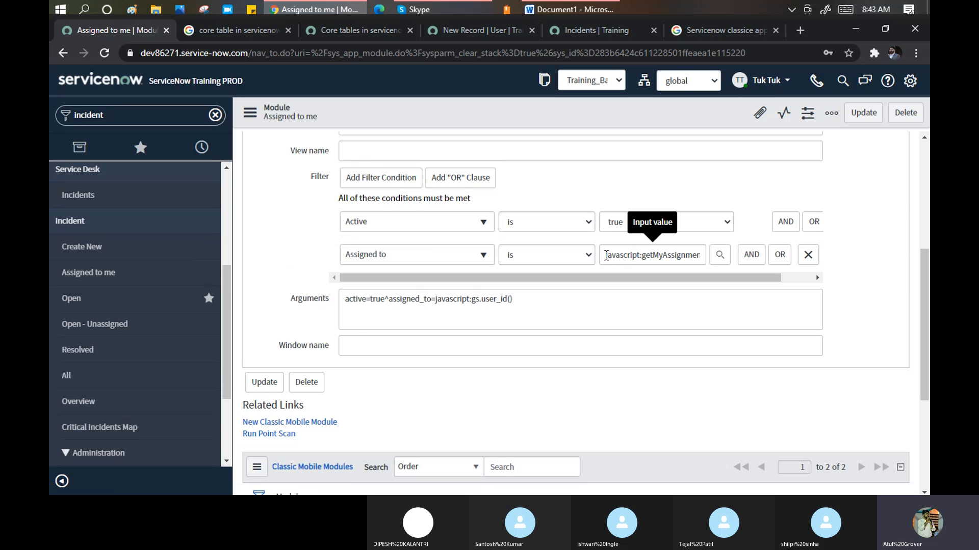
left_click_drag(605, 255, 703, 255)
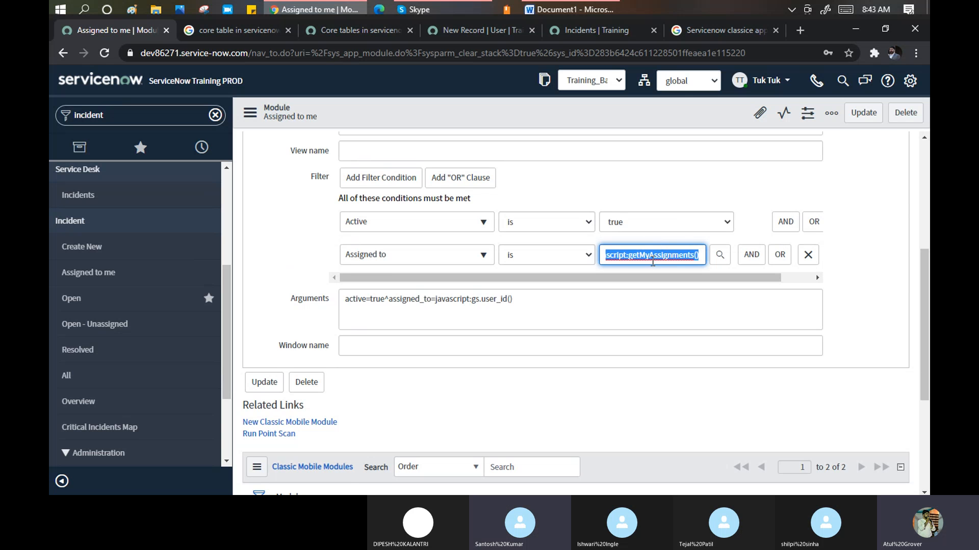
left_click(703, 256)
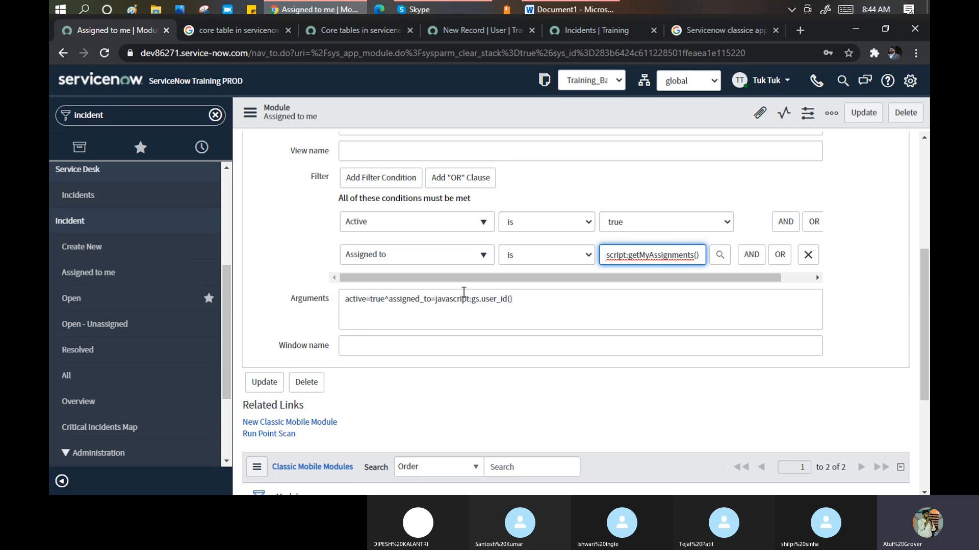
left_click_drag(514, 299, 342, 300)
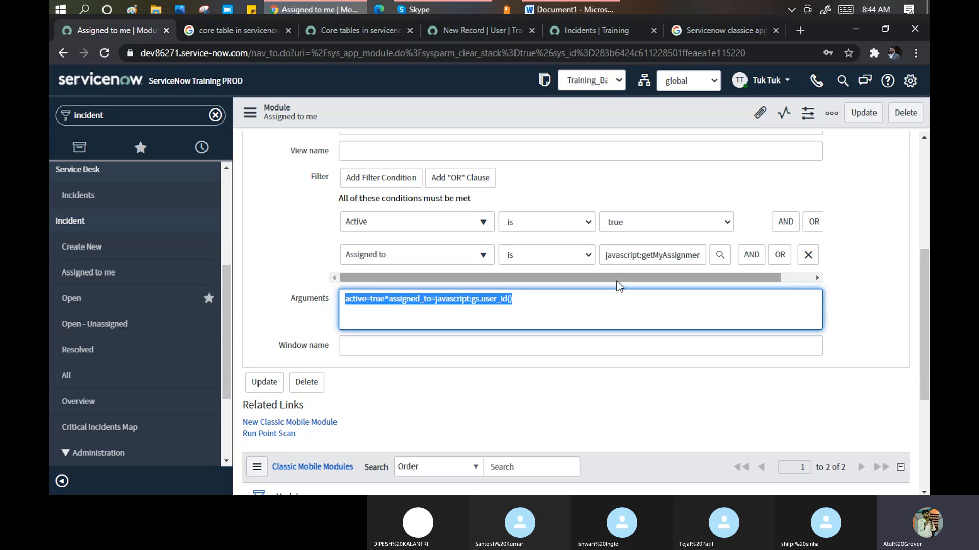
left_click_drag(605, 257, 706, 265)
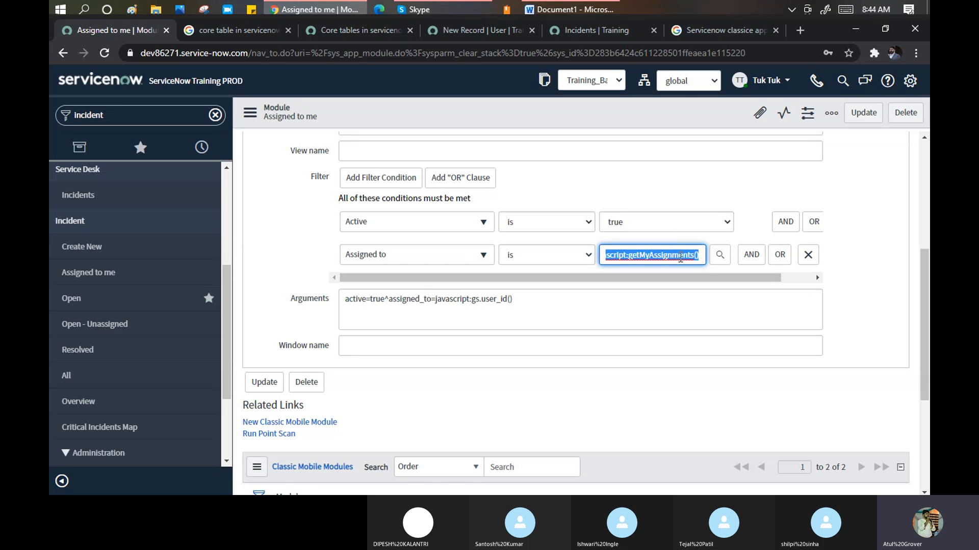
Filter the navigator by "batch", set the SNOW_BATCH2 module's link type to New Record and save it.
left_click(117, 116)
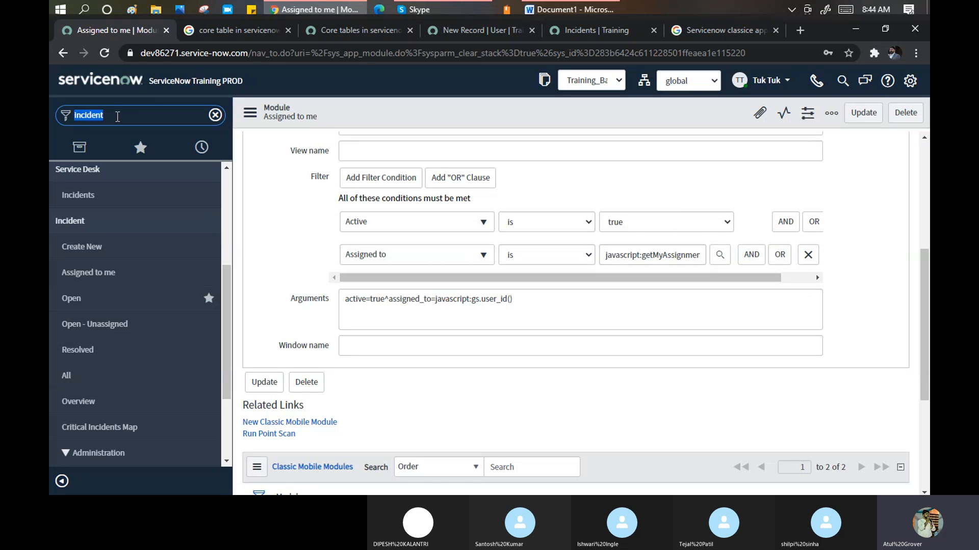
type("batch")
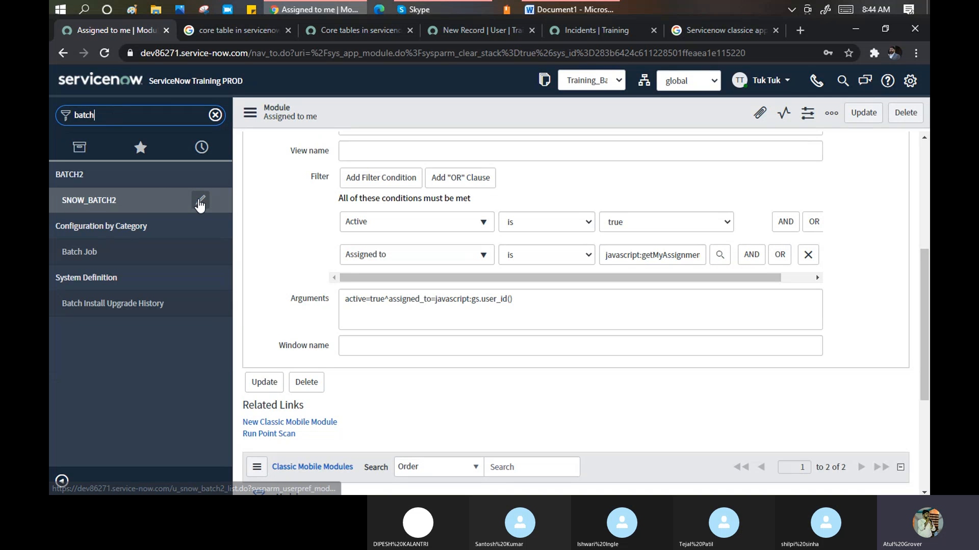
left_click(199, 201)
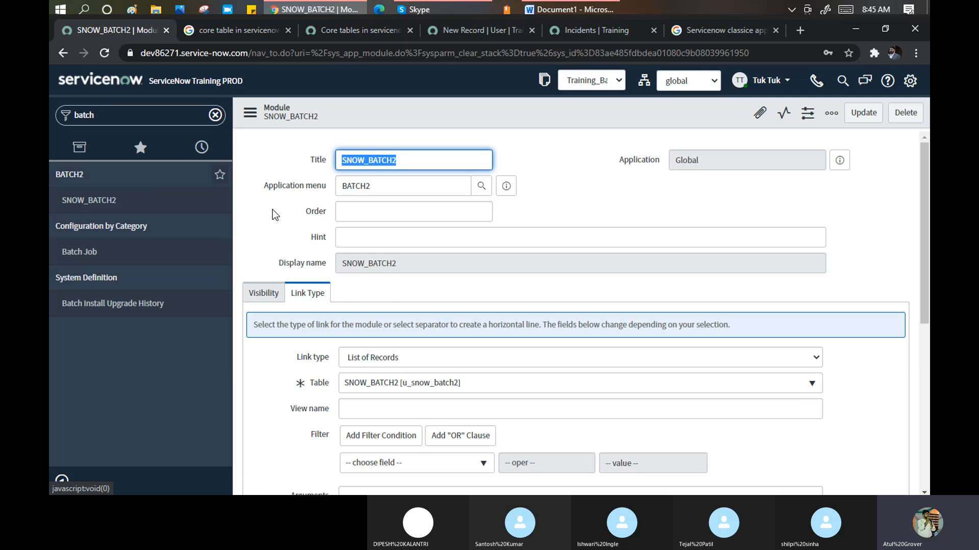
scroll(397, 292, "down", 3)
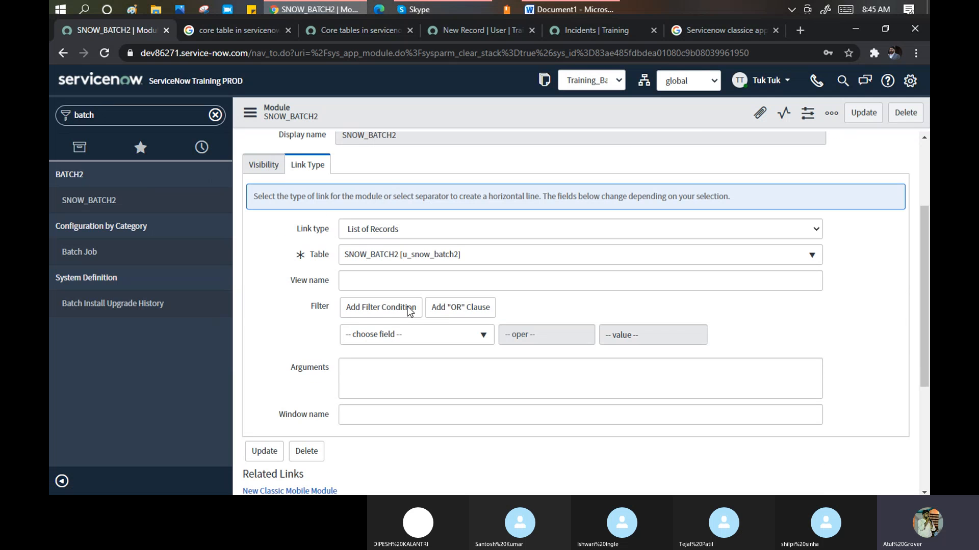
left_click(425, 233)
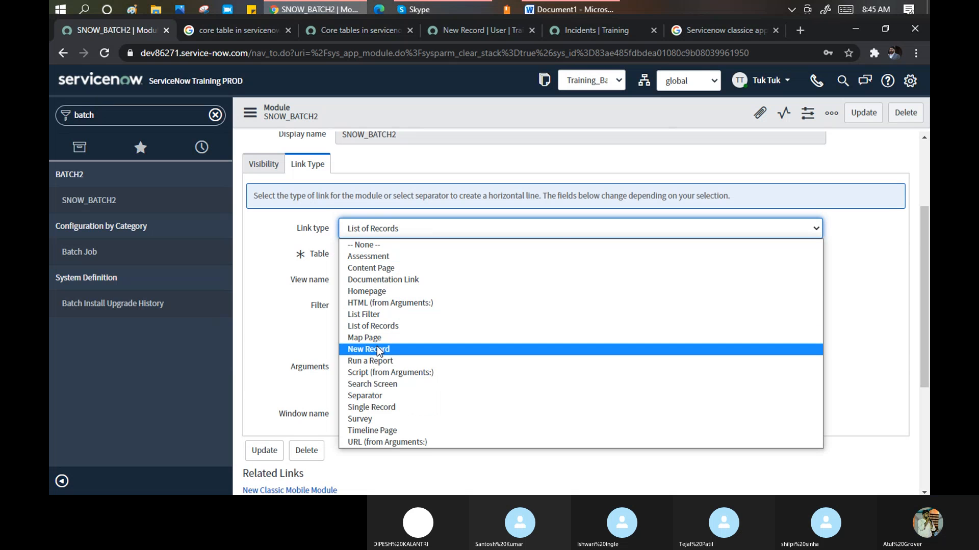
left_click(377, 349)
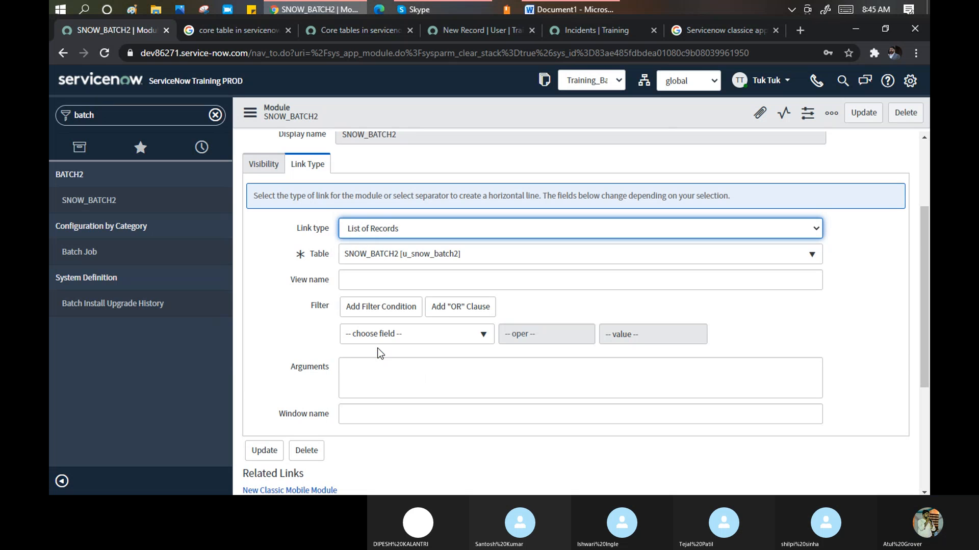
right_click(458, 113)
left_click(472, 117)
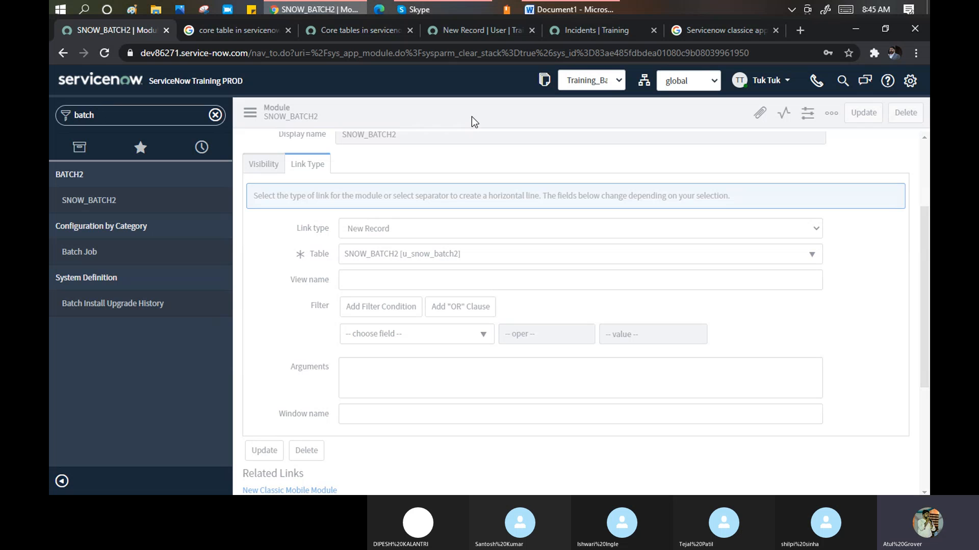
Launch the SNOW_BATCH2 module from the navigator and highlight the Number field on its new record form.
left_click(110, 204)
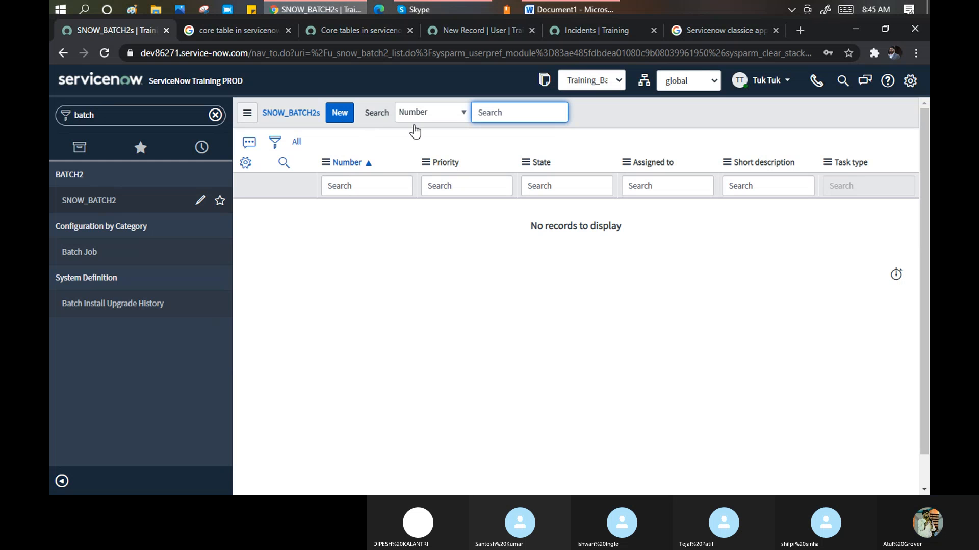
left_click(131, 114)
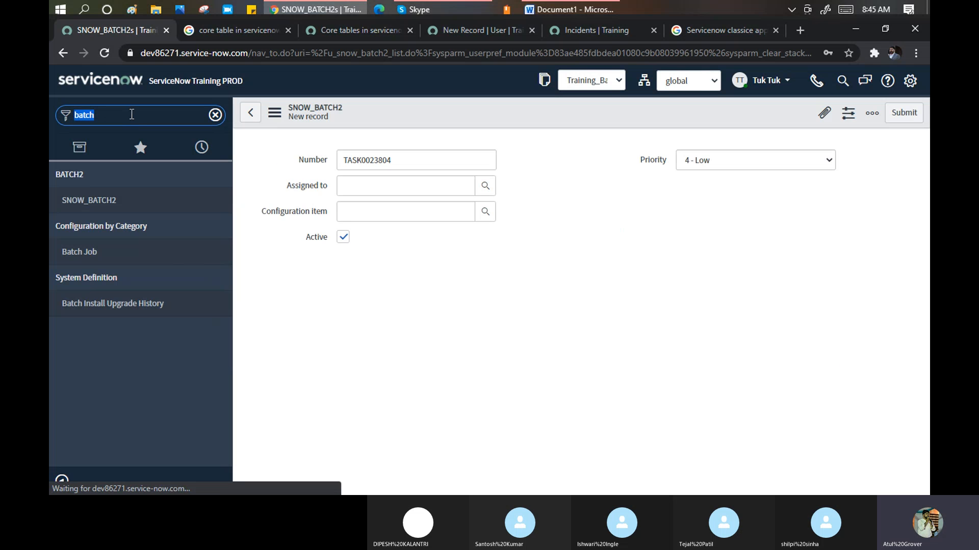
left_click(89, 200)
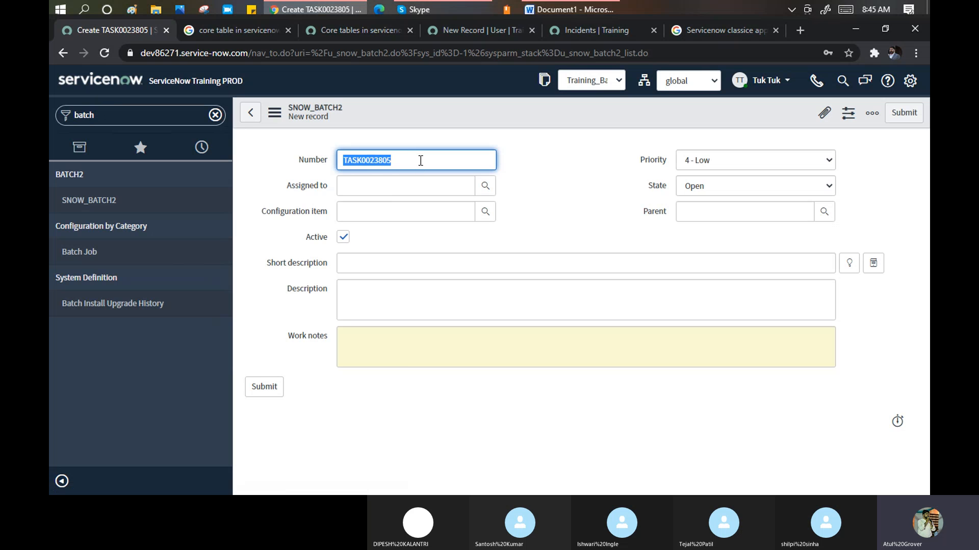
left_click(419, 161)
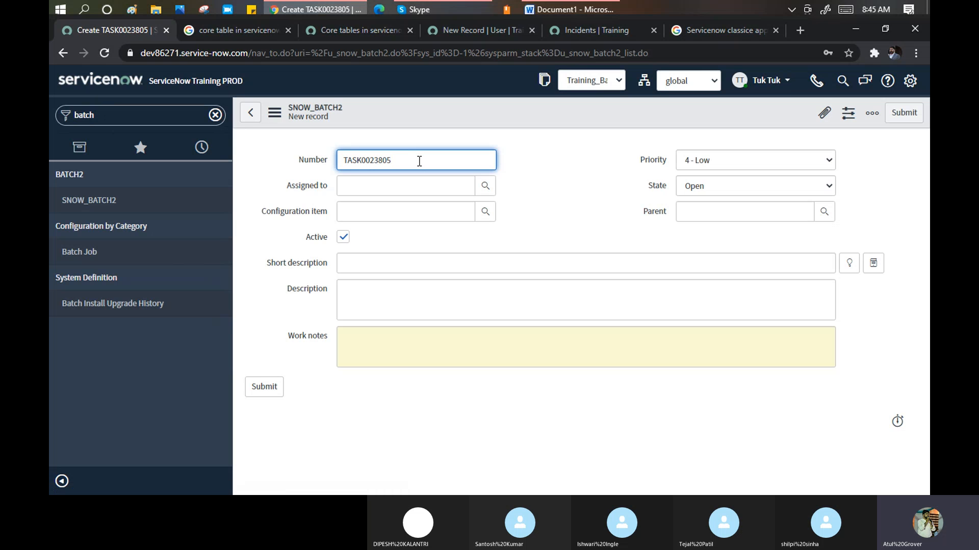
left_click_drag(415, 160, 343, 158)
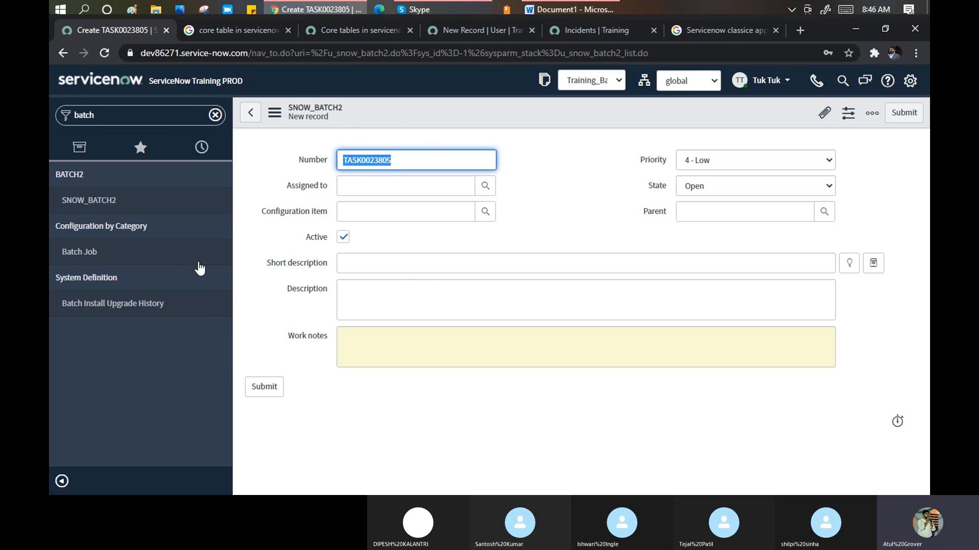
Reopen the SNOW_BATCH2 module's settings and examine its link type options and remaining fields.
left_click(201, 202)
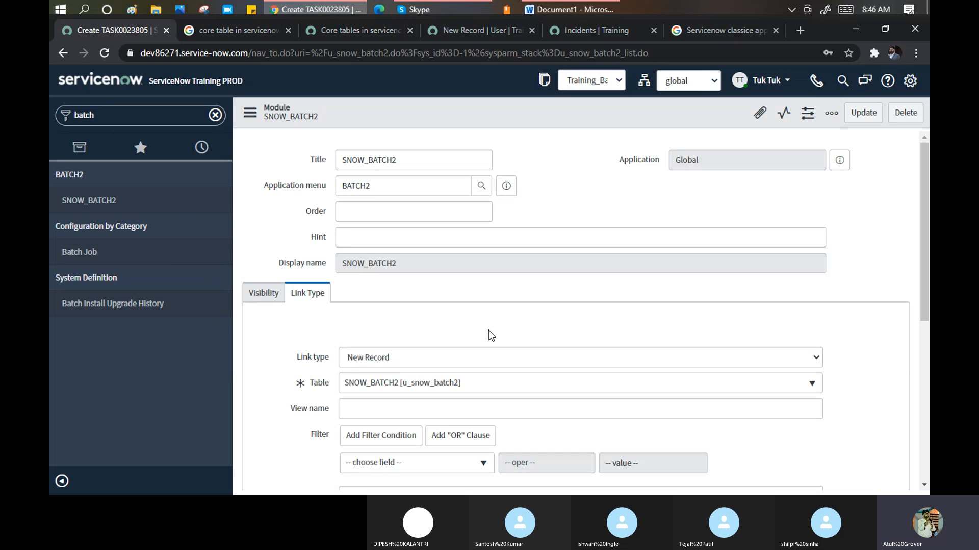
scroll(484, 326, "down", 2)
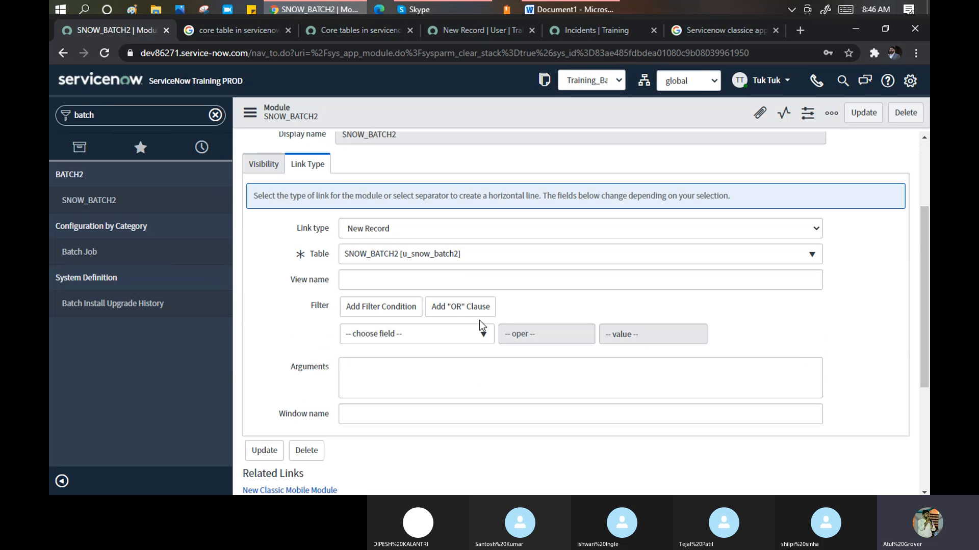
left_click(454, 231)
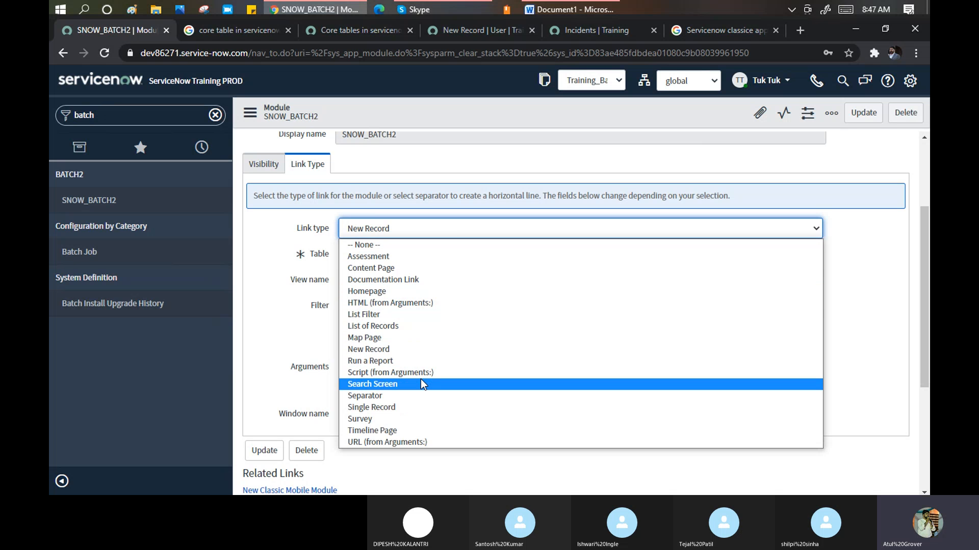
left_click(260, 313)
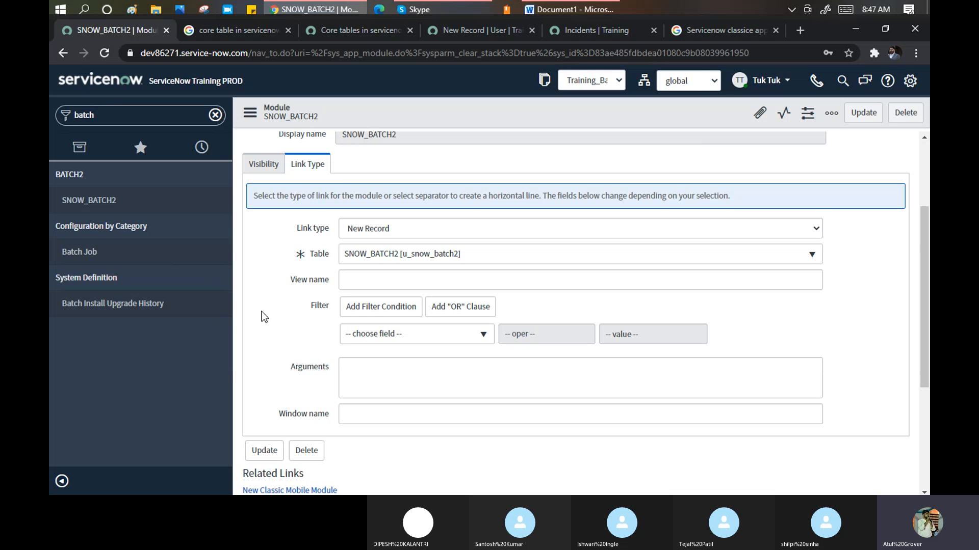
left_click(401, 413)
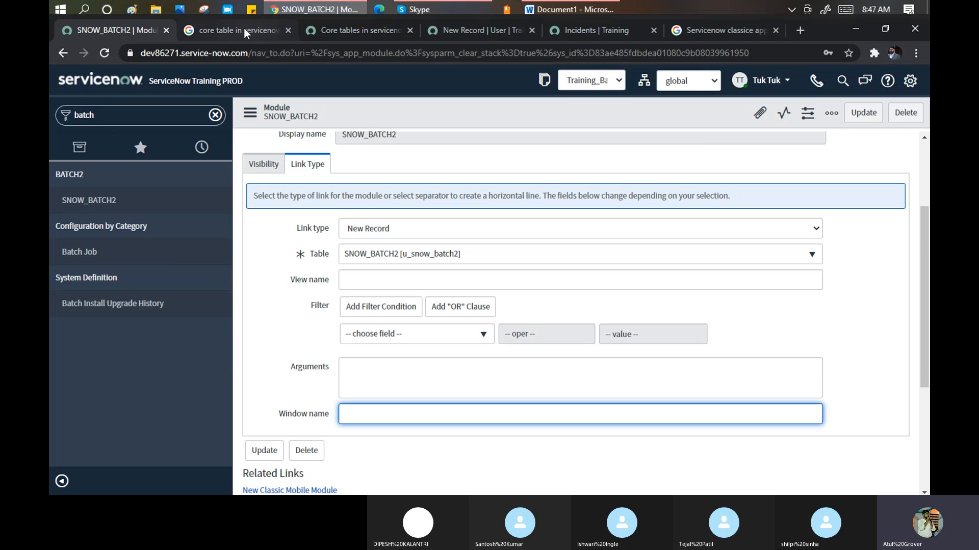
scroll(345, 398, "down", 4)
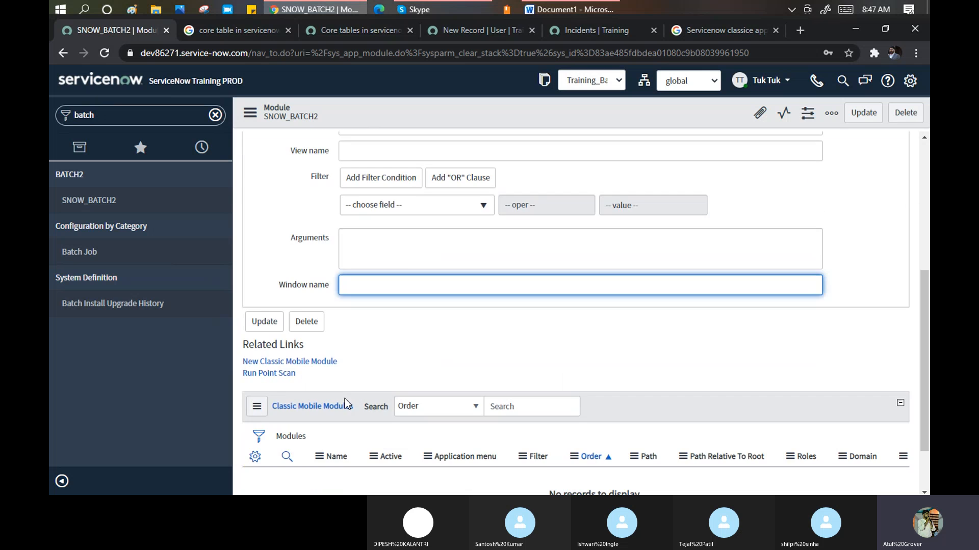
scroll(345, 399, "up", 6)
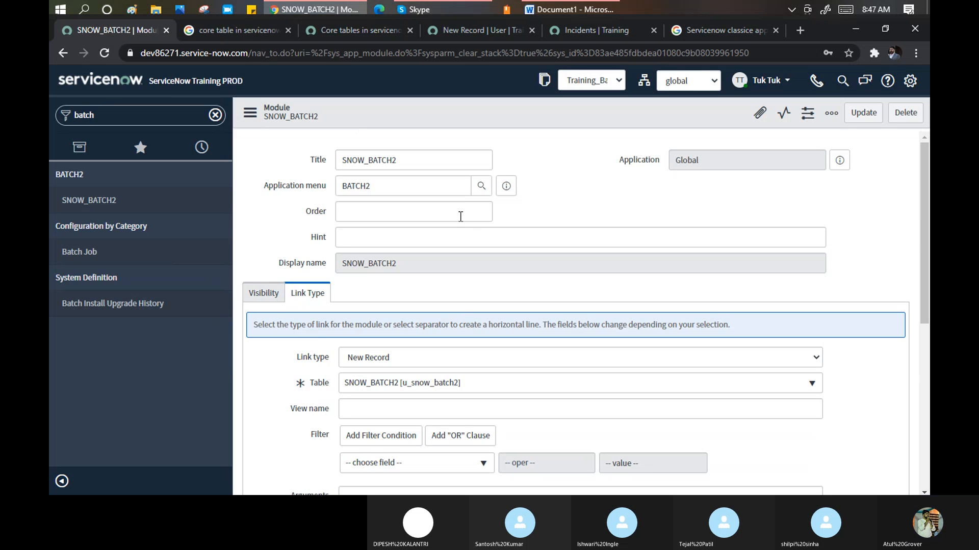
left_click(410, 156)
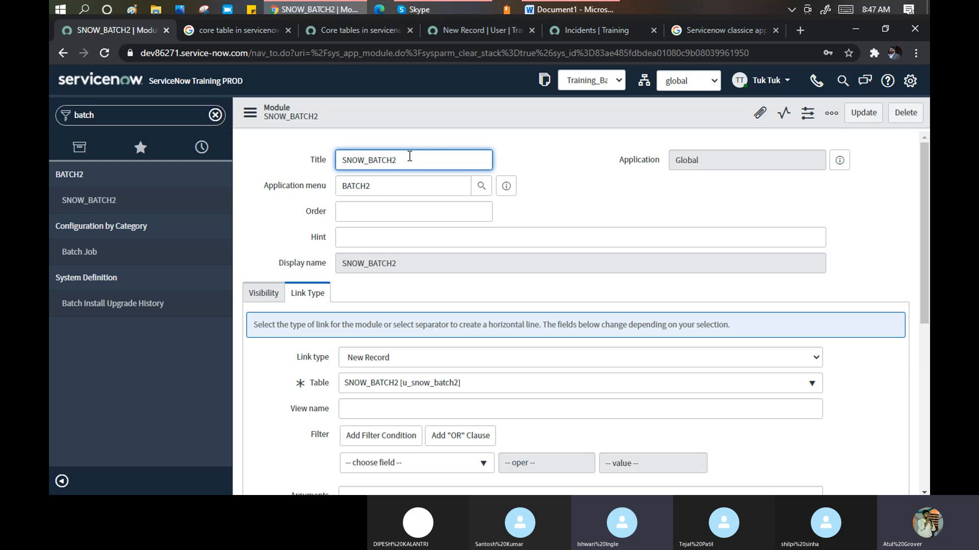
Switch to the Skype call and open its additional call options.
left_click(419, 9)
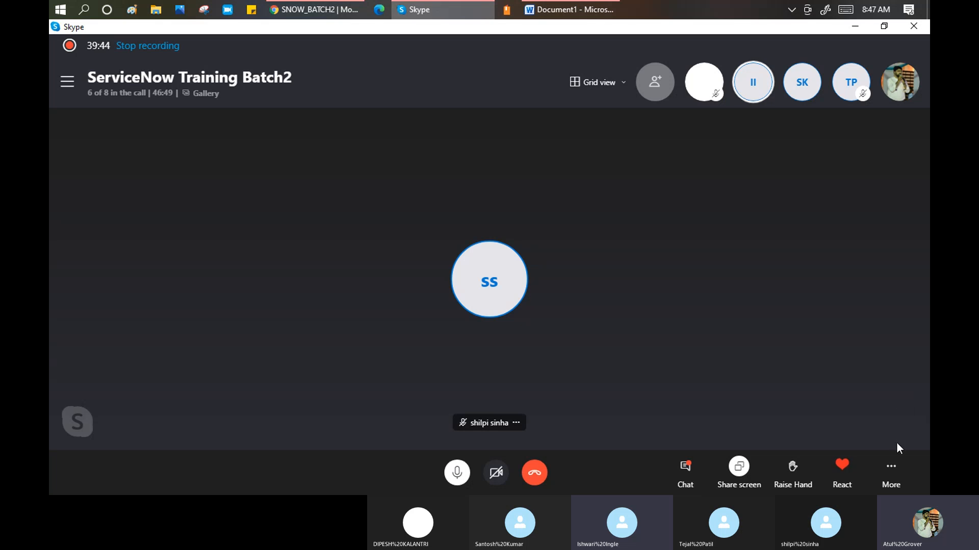
left_click(890, 466)
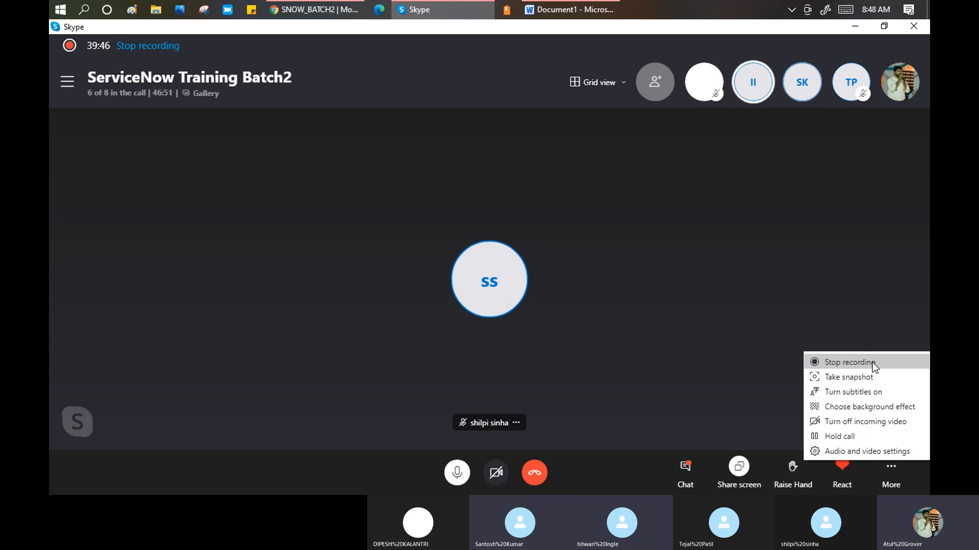